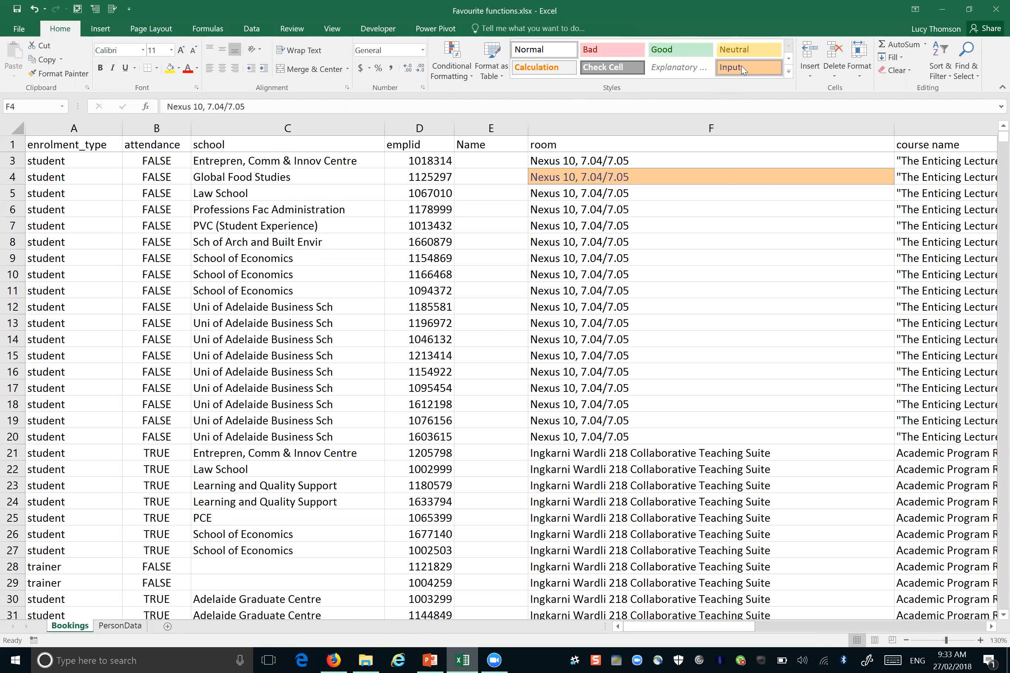
Step: Examine the formatting settings offered when defining a new cell style
left_click(789, 72)
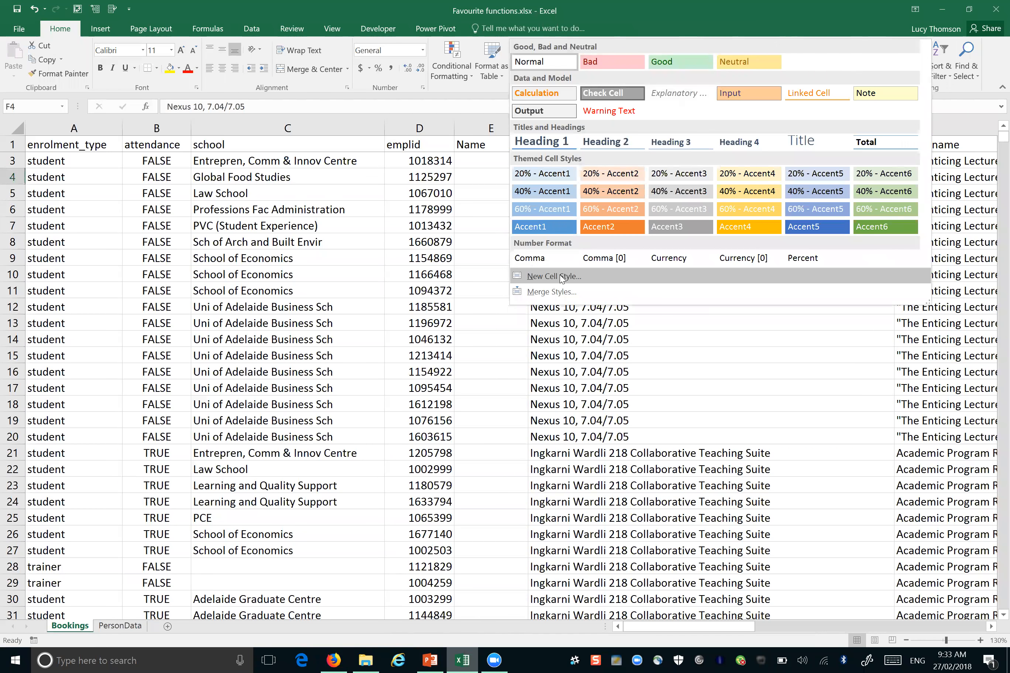
left_click(566, 277)
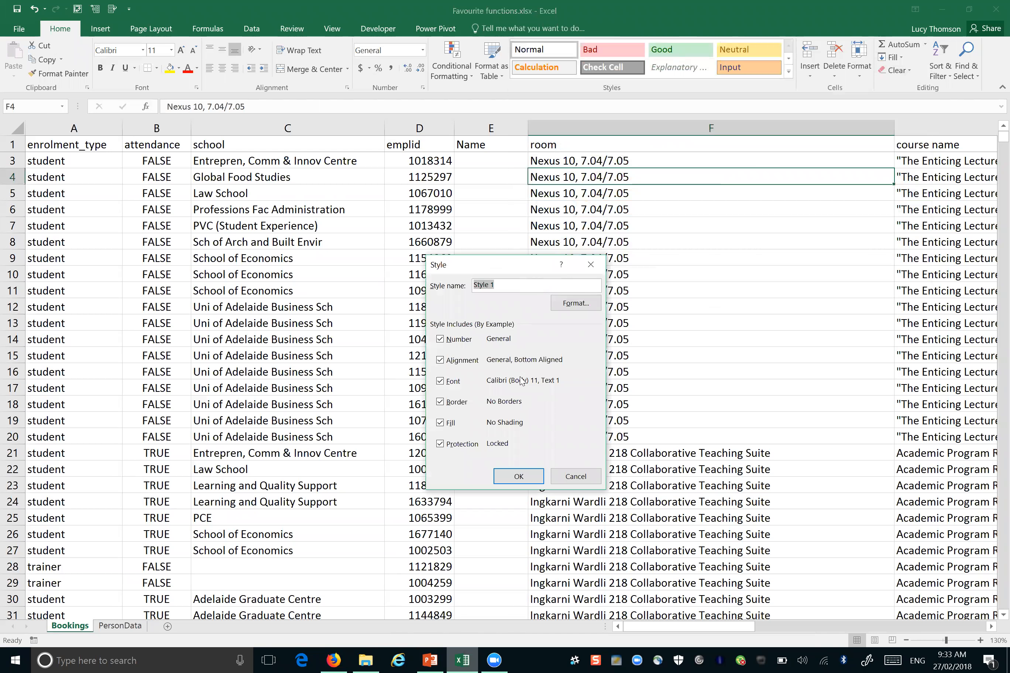
left_click(575, 304)
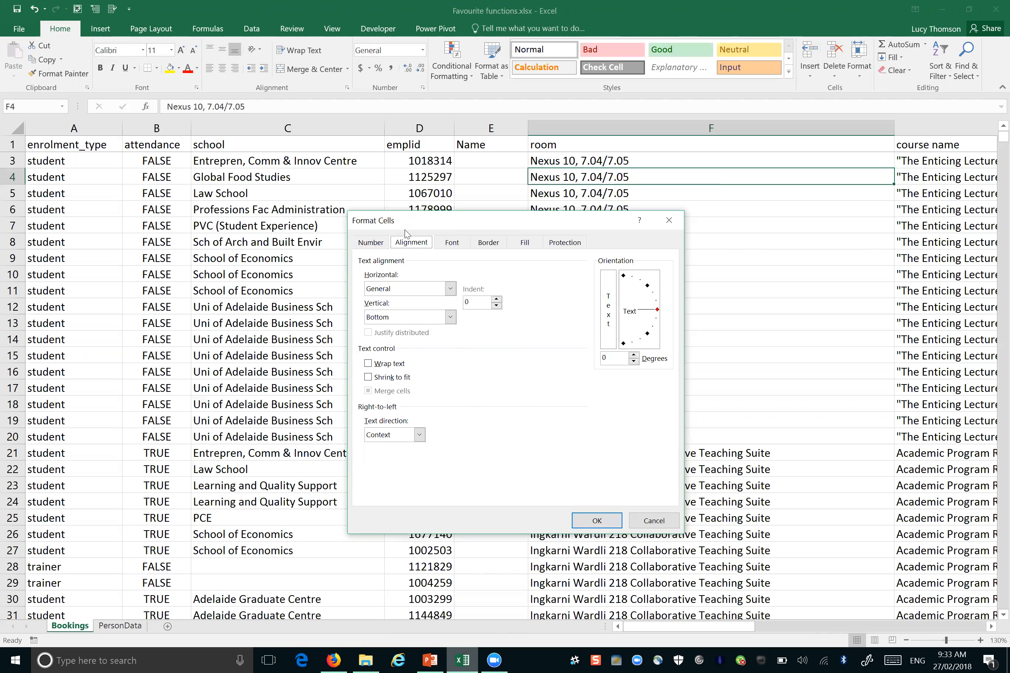
left_click(669, 221)
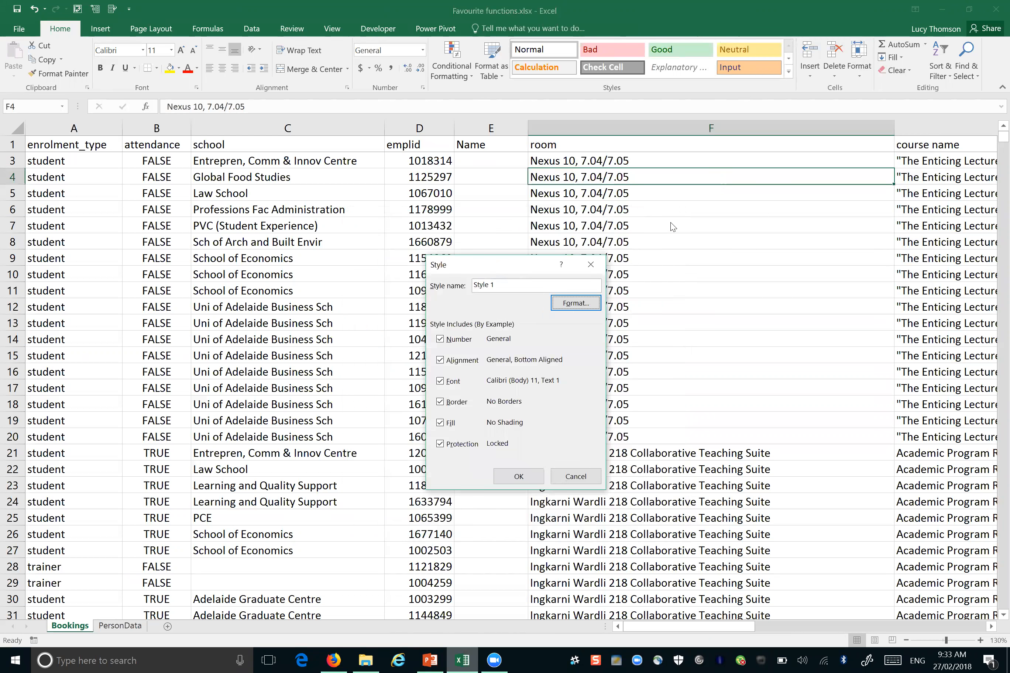
left_click(569, 474)
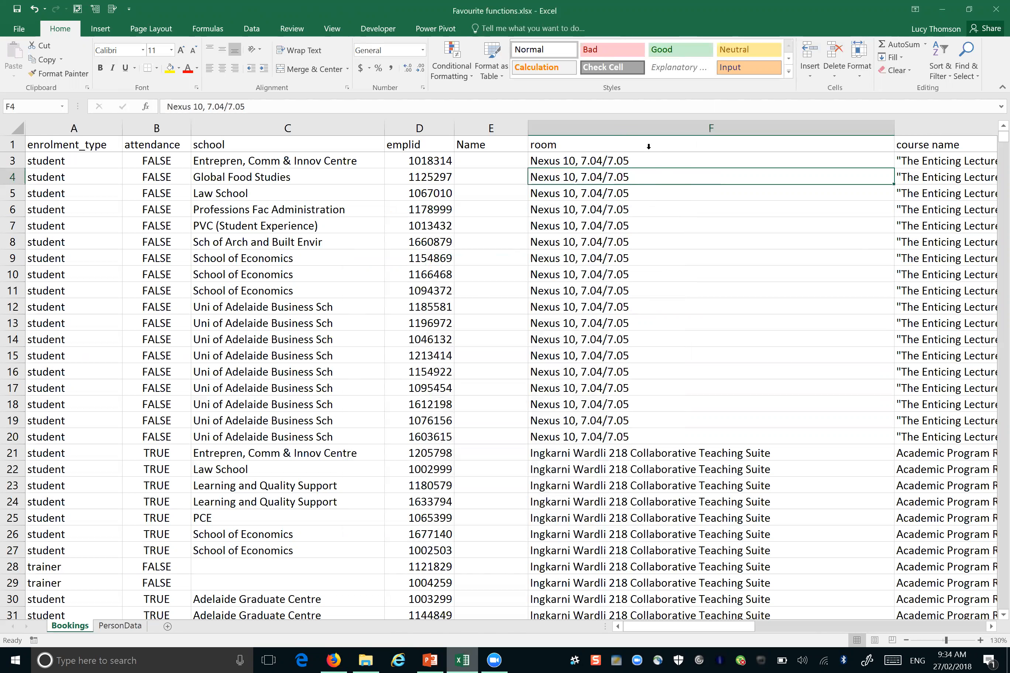
Step: View the available light, medium and dark styles for formatting the data as a table
left_click(500, 74)
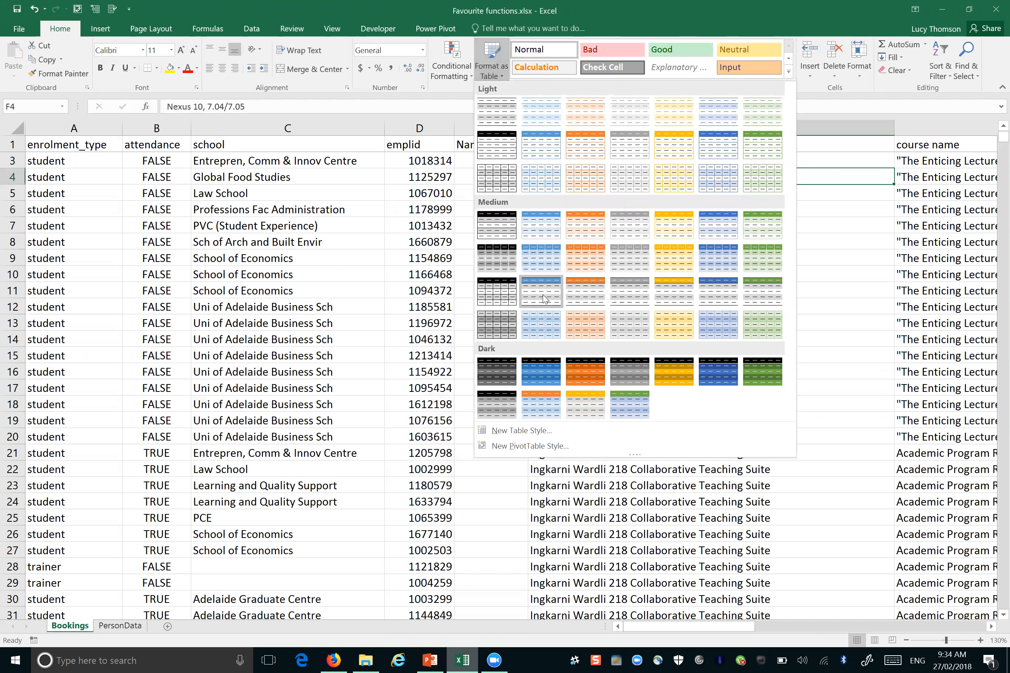
left_click(437, 234)
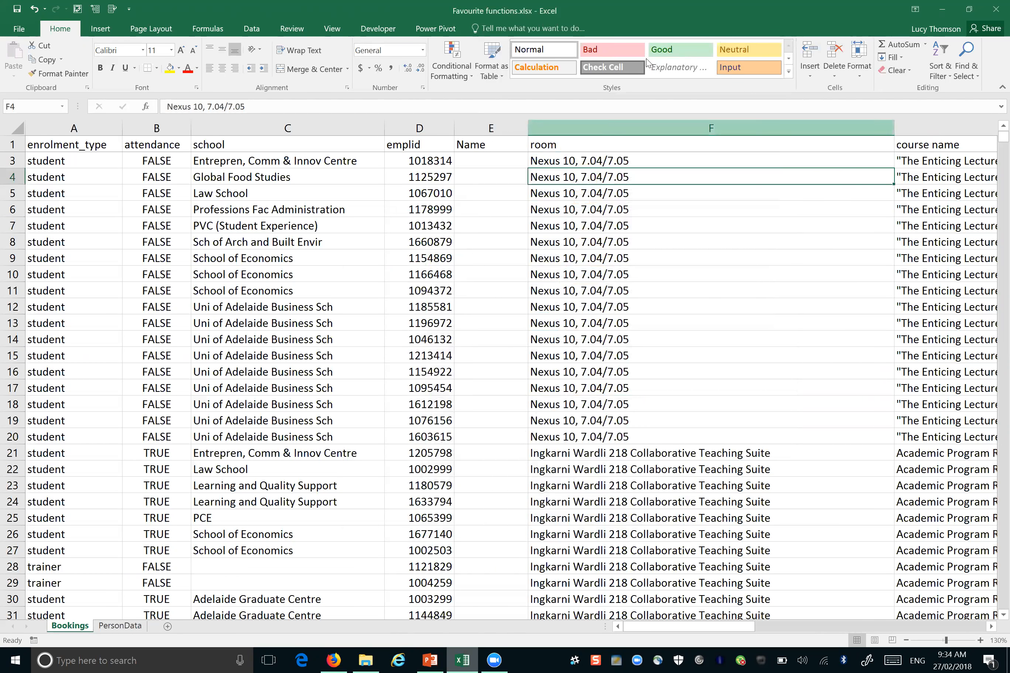
left_click(678, 67)
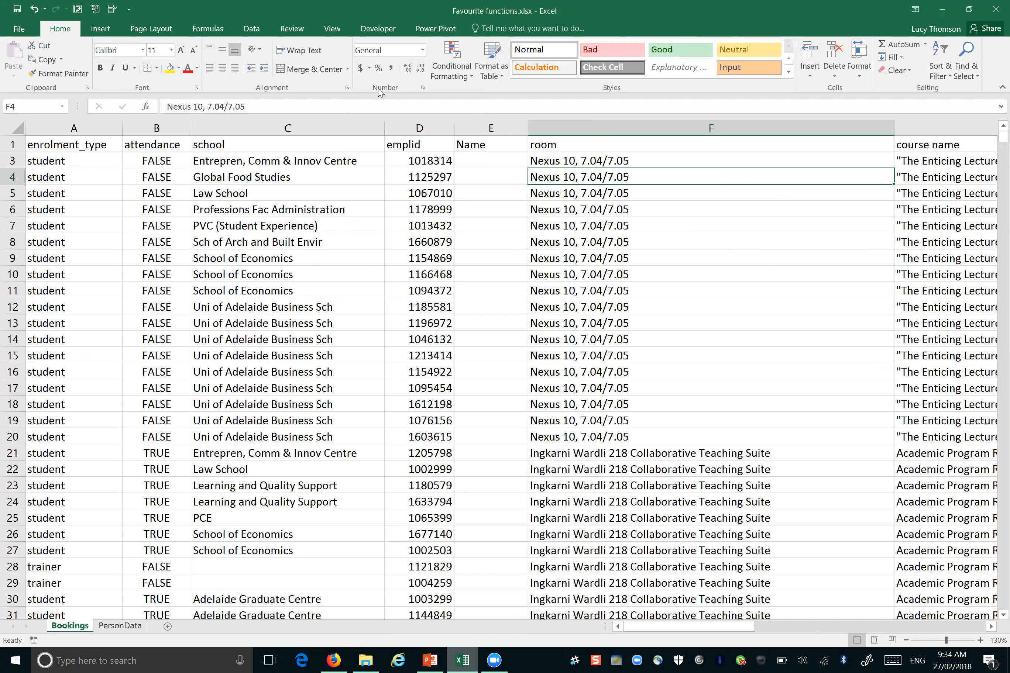
Step: Examine the number format categories, alignment settings and text direction choices for cell F4
left_click(423, 89)
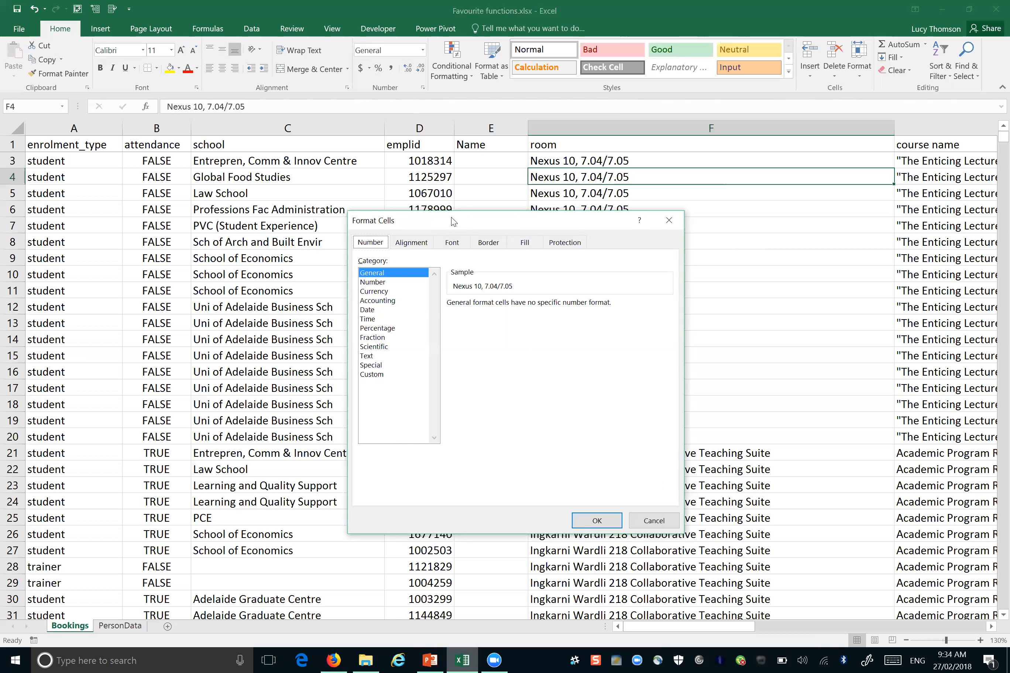
left_click_drag(453, 221, 431, 142)
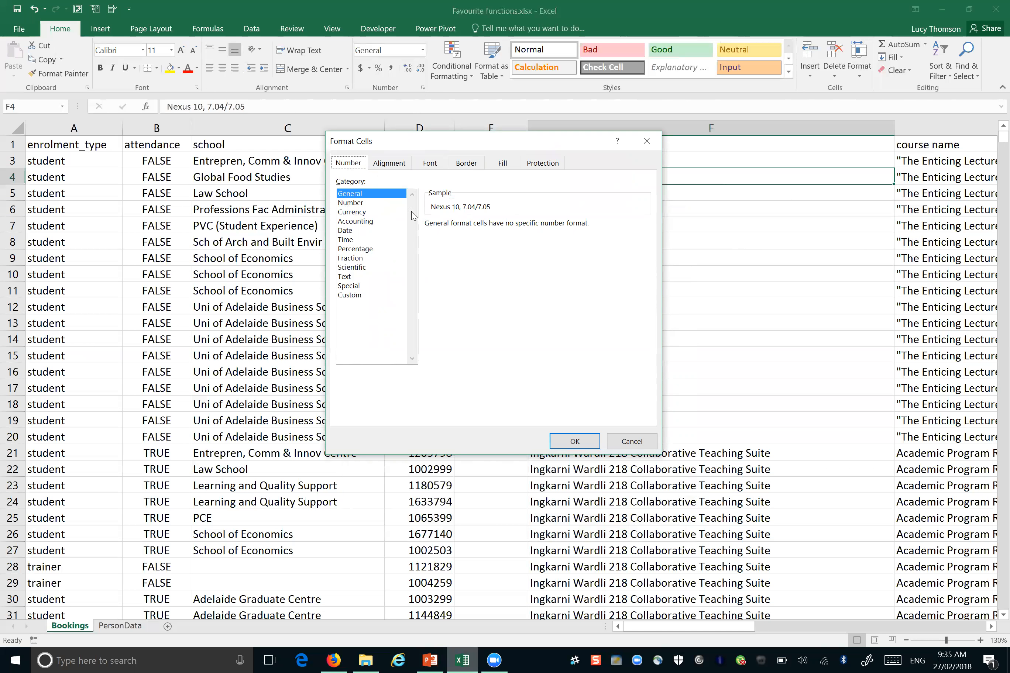
left_click(390, 163)
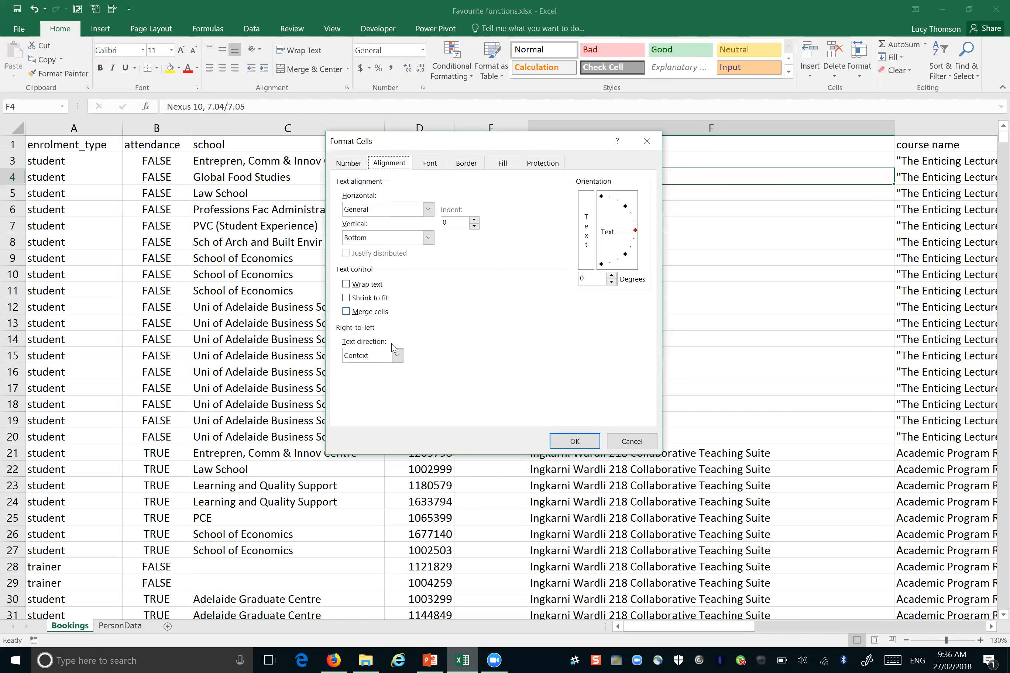
left_click(397, 357)
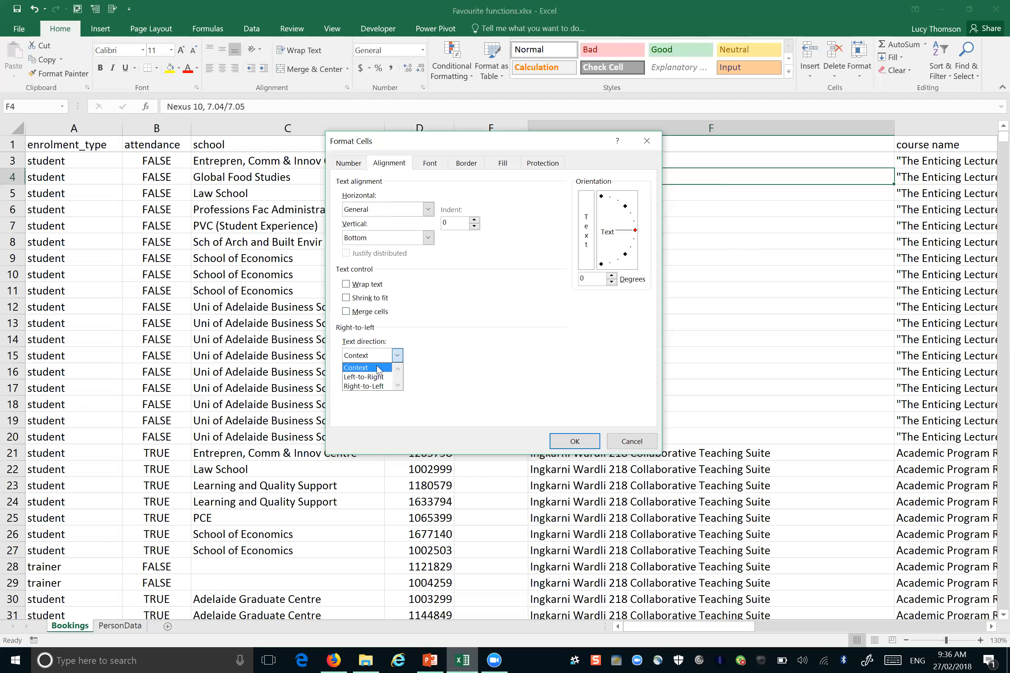
left_click(483, 317)
Step: Try rotating the text of cell F4 by a few degrees in its orientation settings
mouse_move(622, 234)
left_mouse_down()
mouse_move(622, 209)
mouse_move(620, 248)
mouse_move(625, 236)
left_mouse_up()
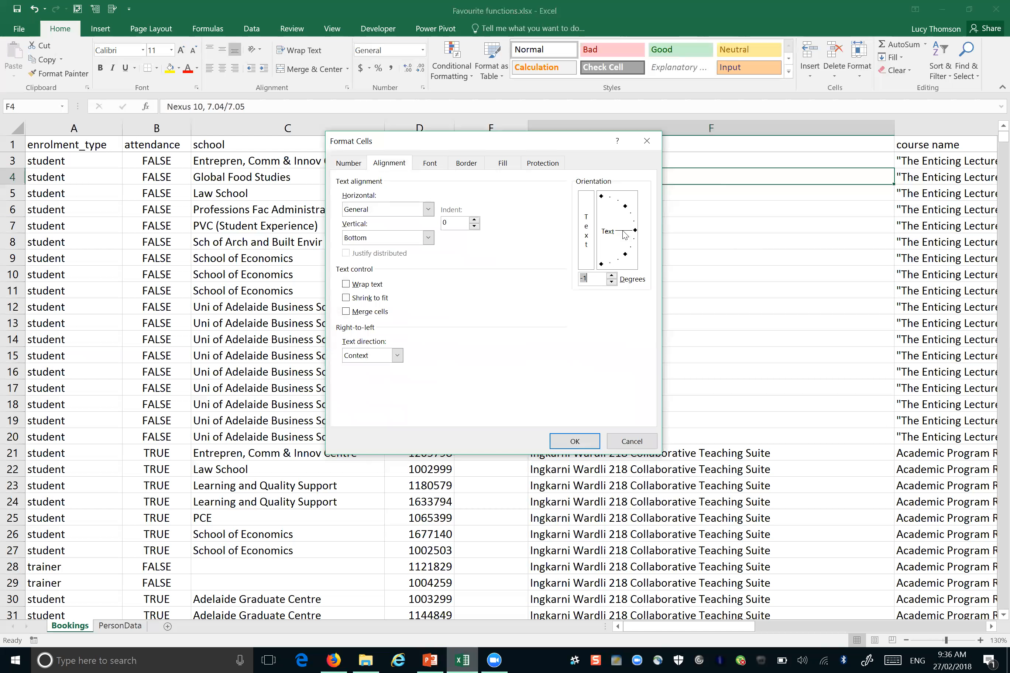
left_click(611, 282)
left_click(611, 277)
left_click(612, 277)
left_click(612, 277)
left_click(612, 277)
left_click(612, 282)
left_click(612, 282)
left_click(630, 441)
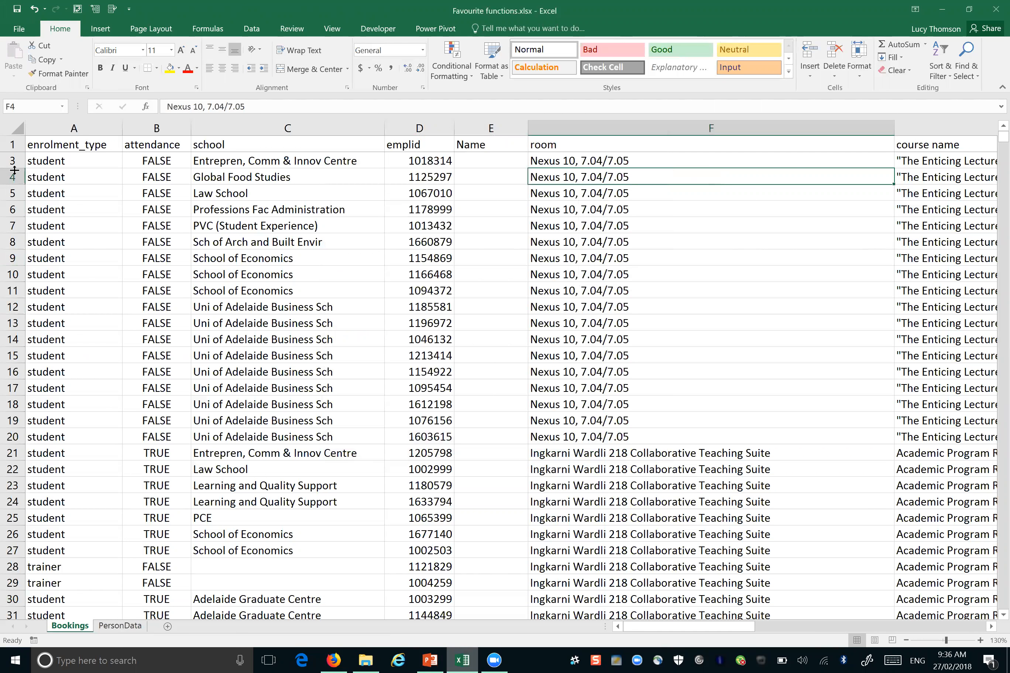
Step: Insert a new row above the header row and enter the title "Course Booking Data" in cell A1
left_click(9, 144)
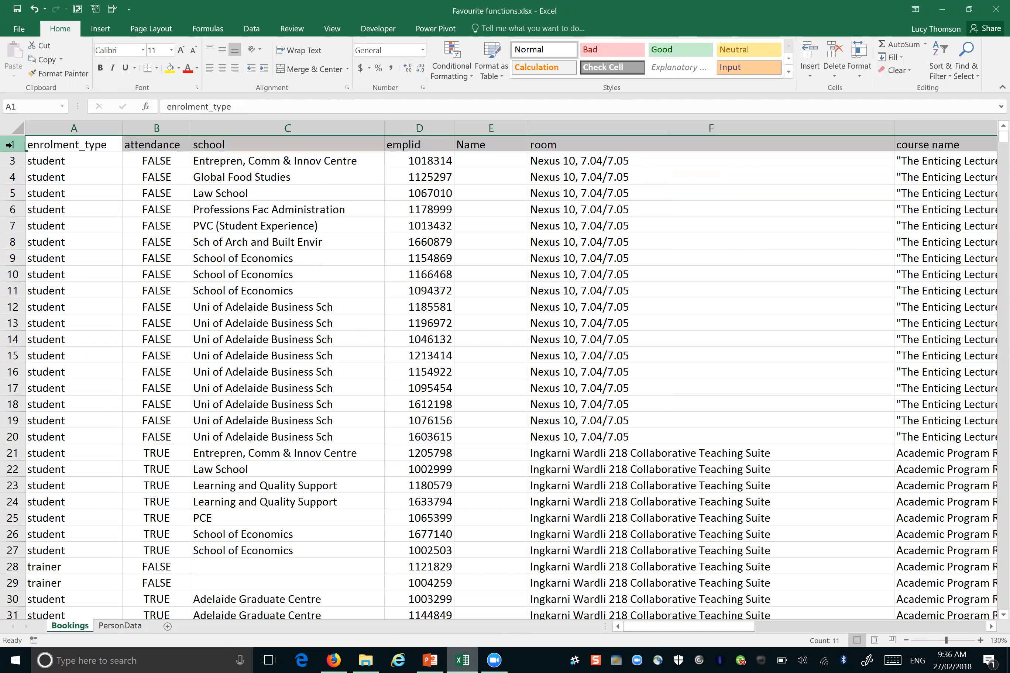
right_click(10, 146)
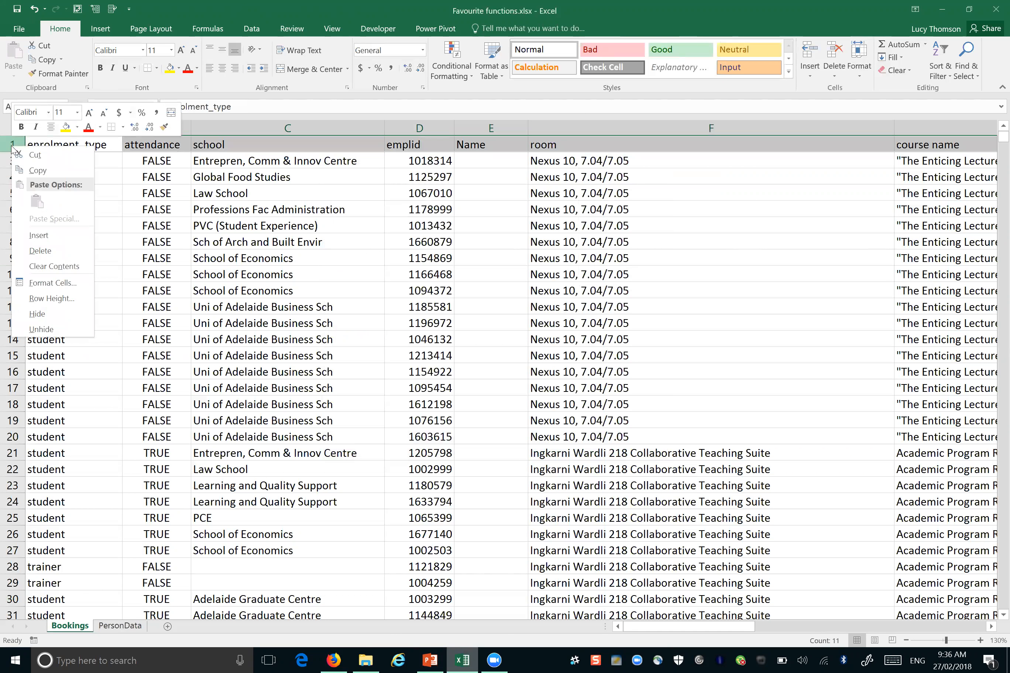
left_click(38, 235)
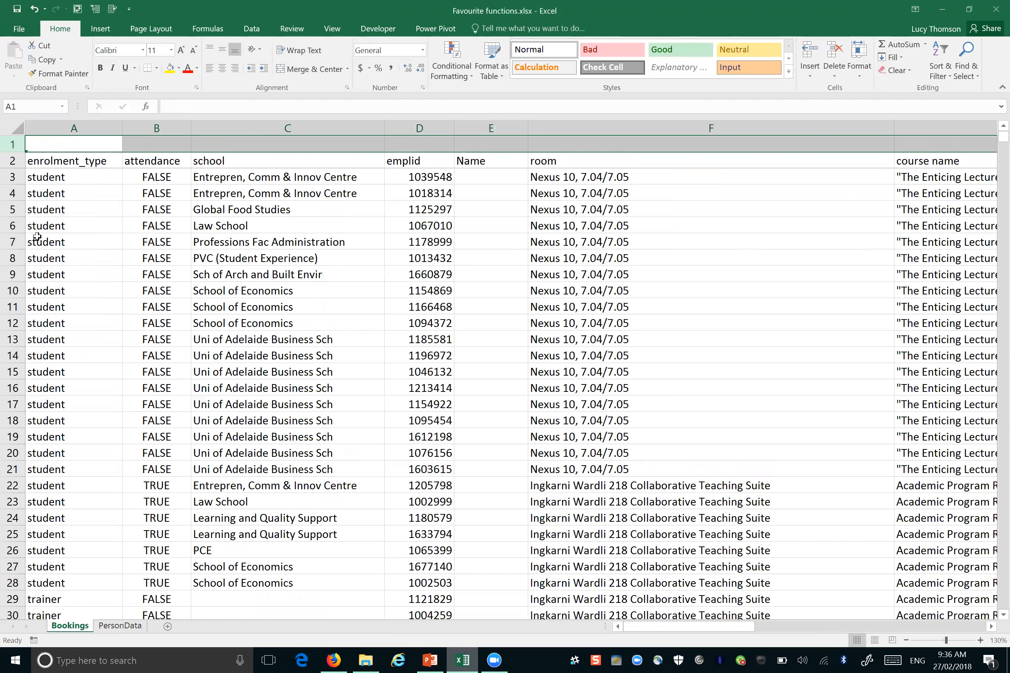
left_click(103, 142)
type("C")
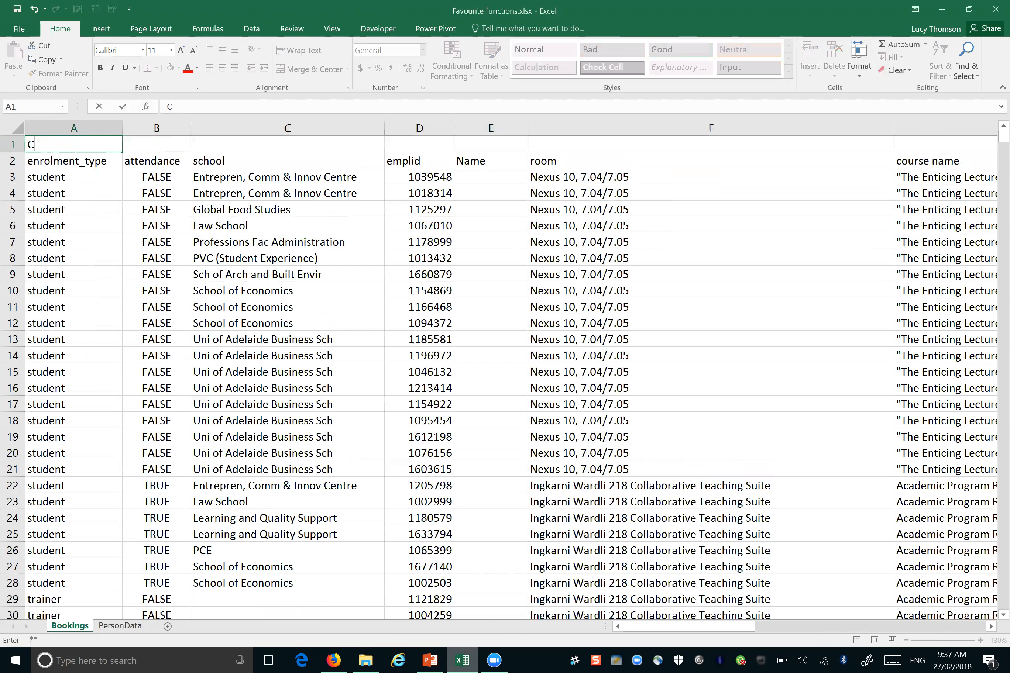
type("ourse Booking Data")
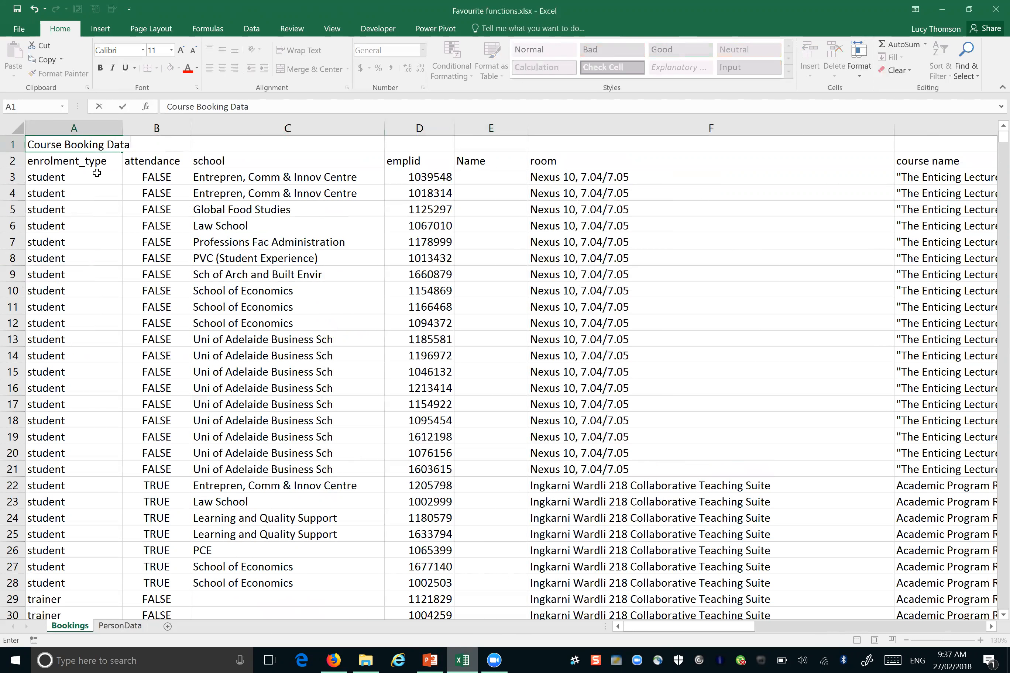
left_click(105, 194)
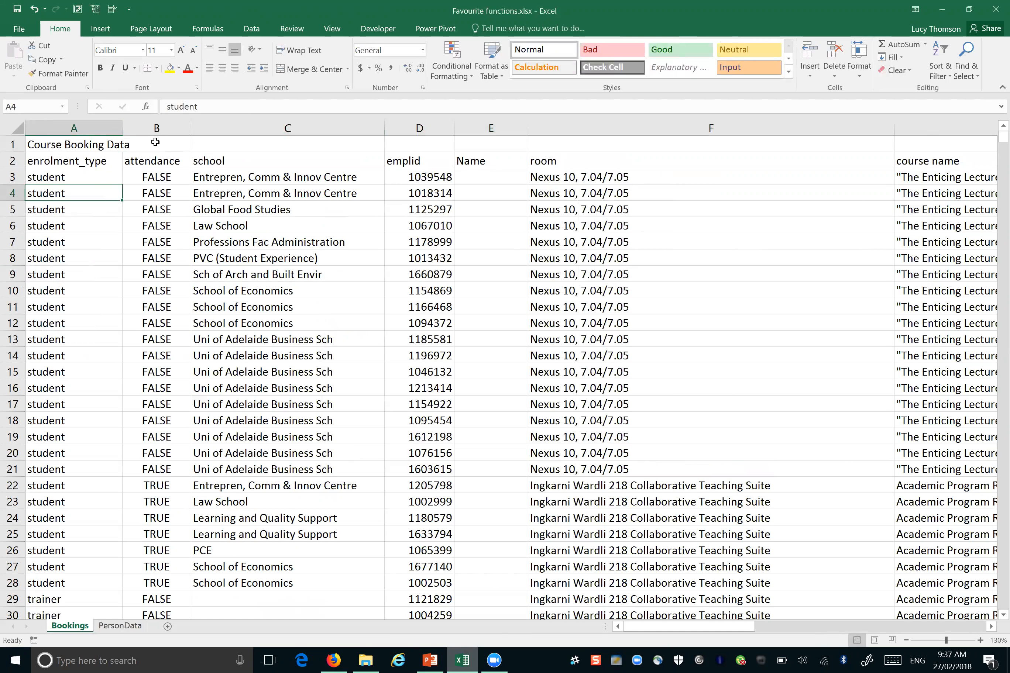
Step: Narrow column A slightly and check whether cell A1 or B1 holds the title text
left_click_drag(121, 130, 102, 130)
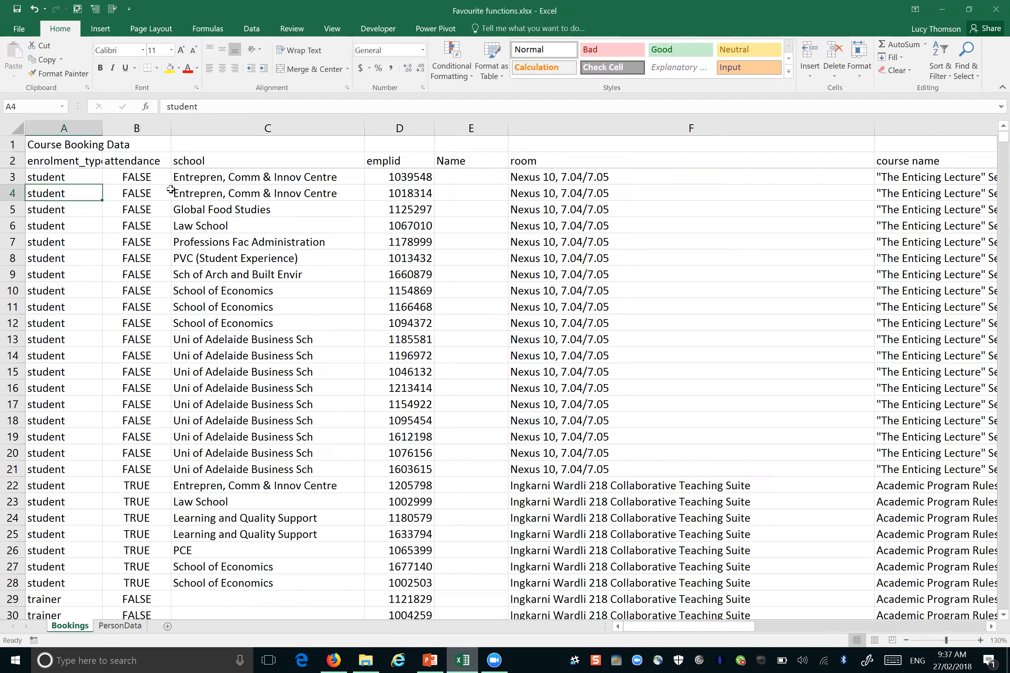
left_click(128, 151)
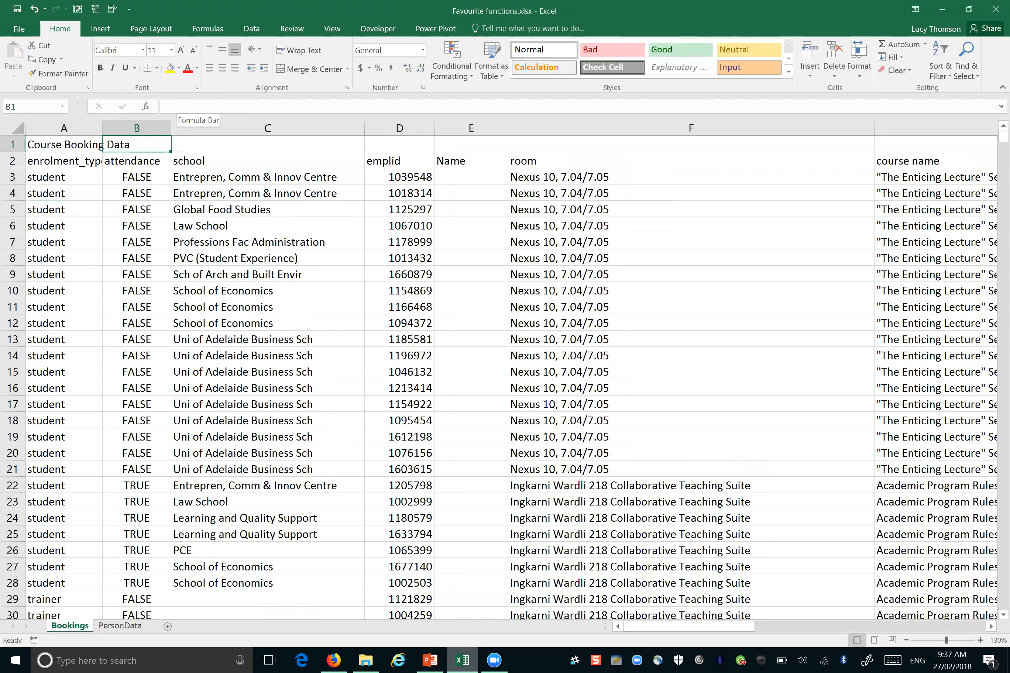
left_click(83, 145)
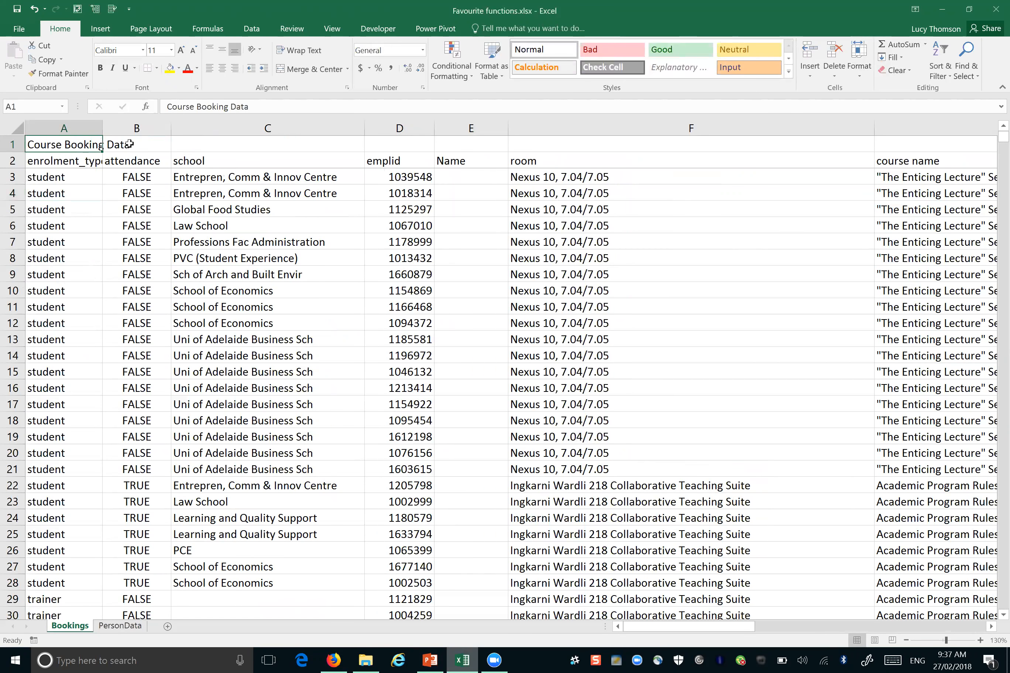
Step: Enter "ad" in cell B1 beside the title, compare with A1, and clear B1 again
left_click(142, 146)
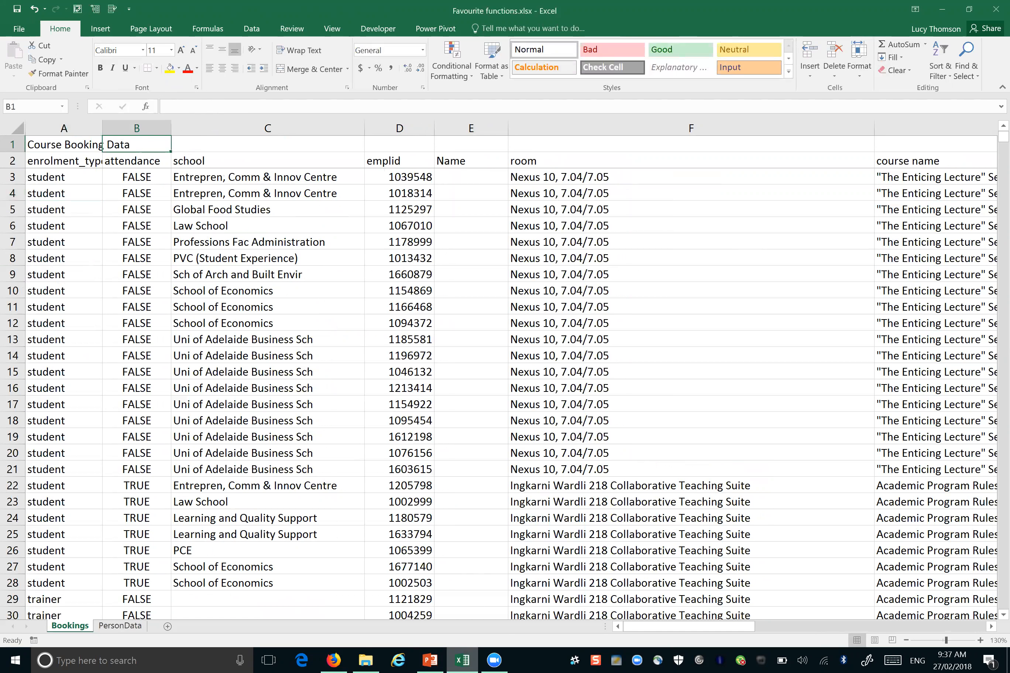
type("ad")
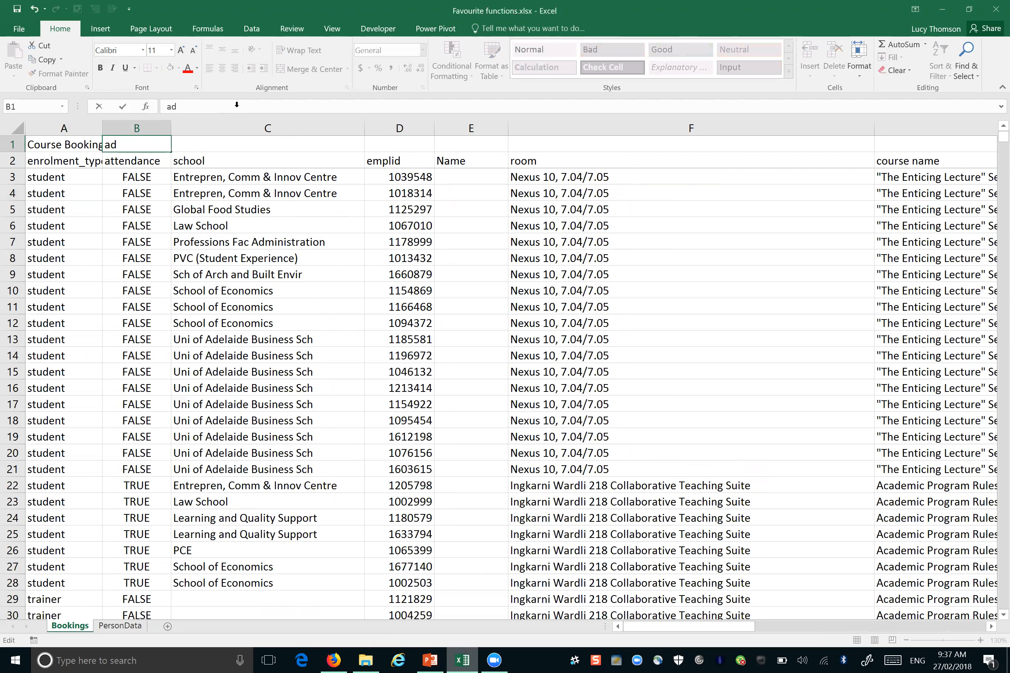
left_click(188, 147)
left_click(80, 141)
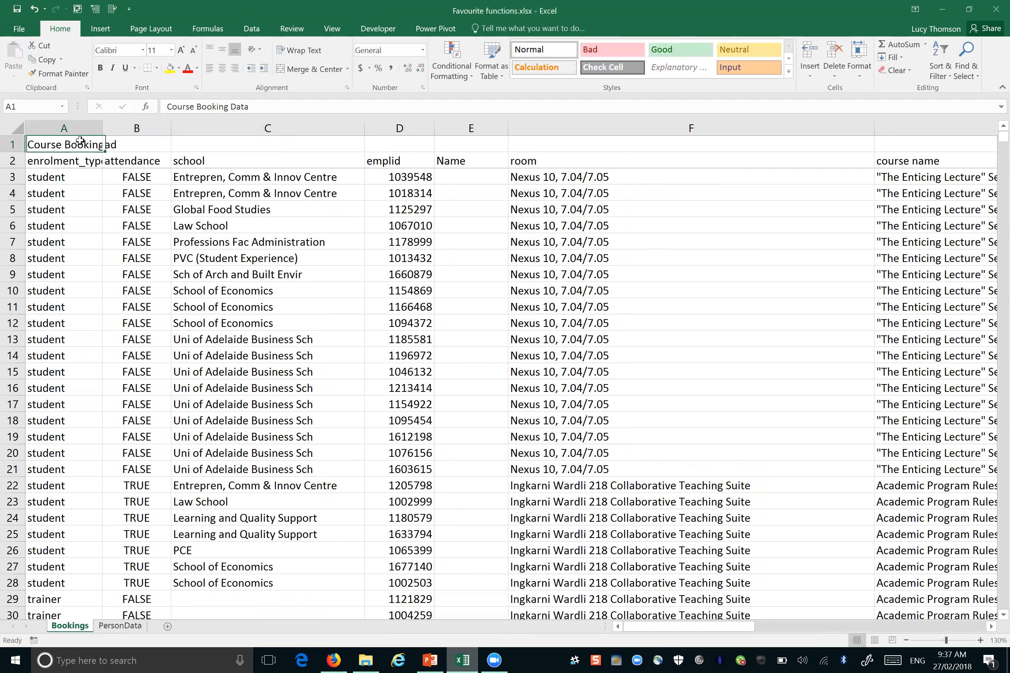
left_click(113, 145)
key("Delete")
left_click(214, 141)
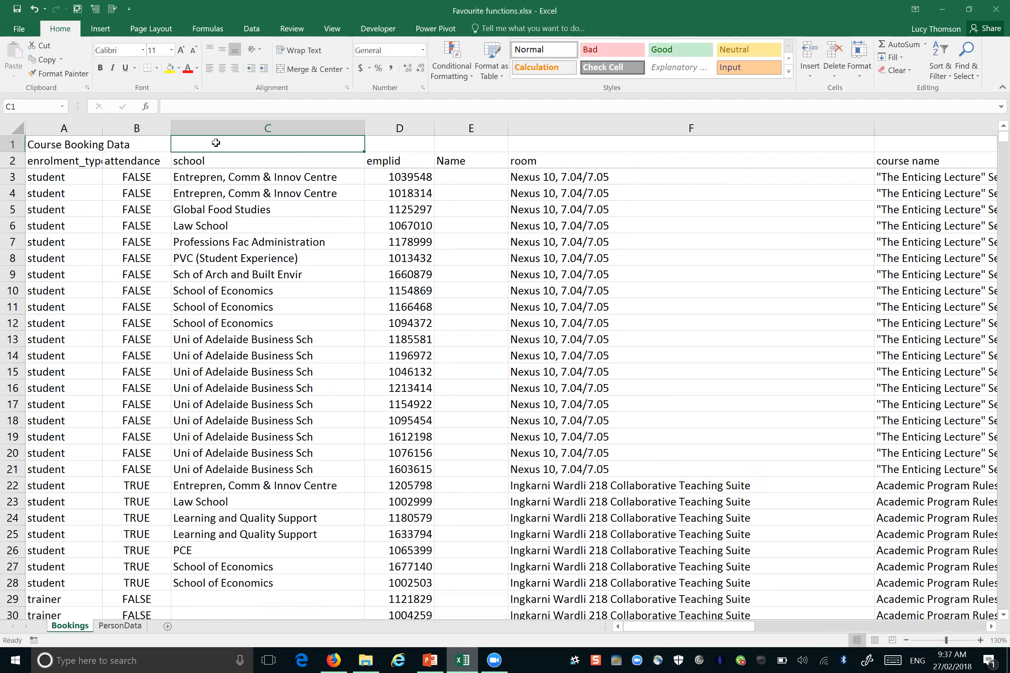
Step: Try text wrapping on the title in cell A1 and turn it back off
left_click(74, 144)
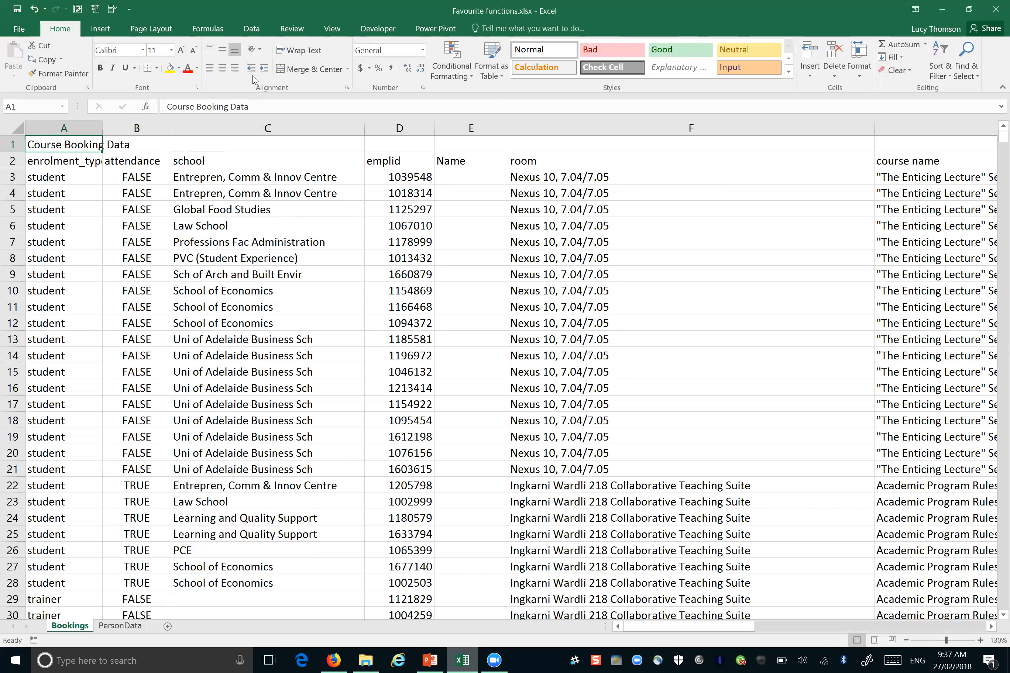
left_click(293, 51)
left_click(294, 50)
Step: Apply the Heading 1 cell style to the title in cell A1
left_click(787, 71)
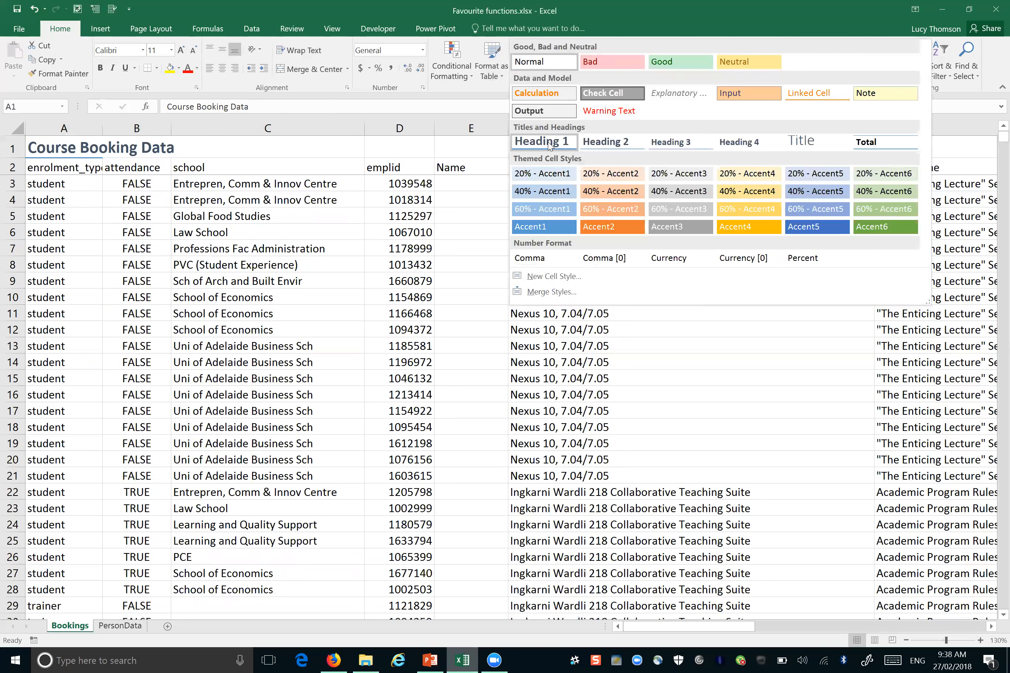
left_click(547, 142)
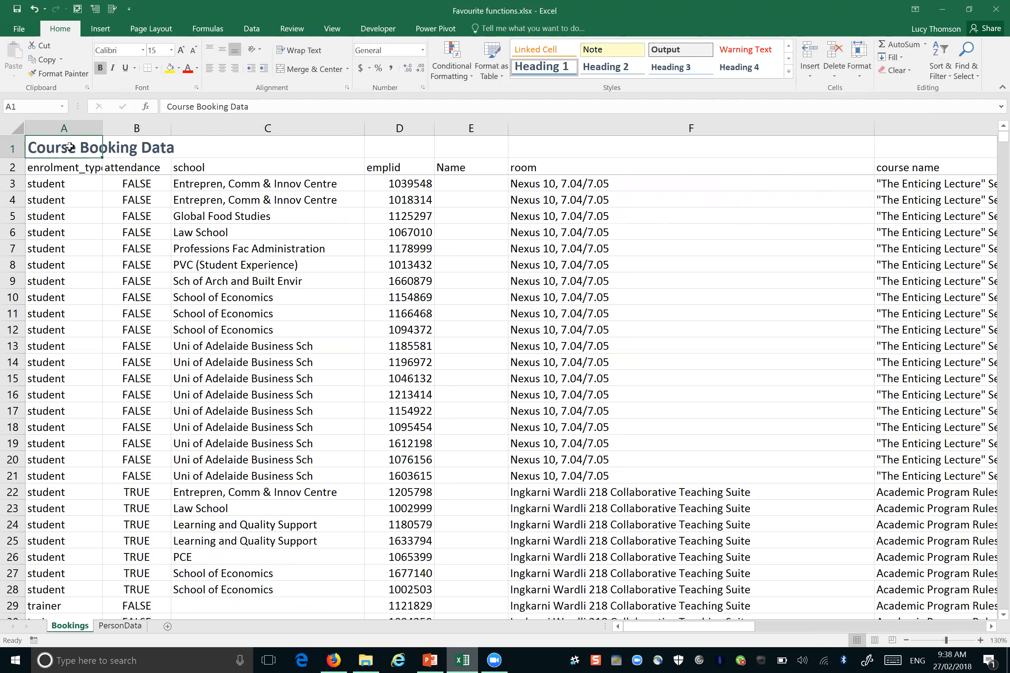
Step: Try Merge & Center on the title across A1:F1 and undo it
left_click_drag(70, 147, 644, 155)
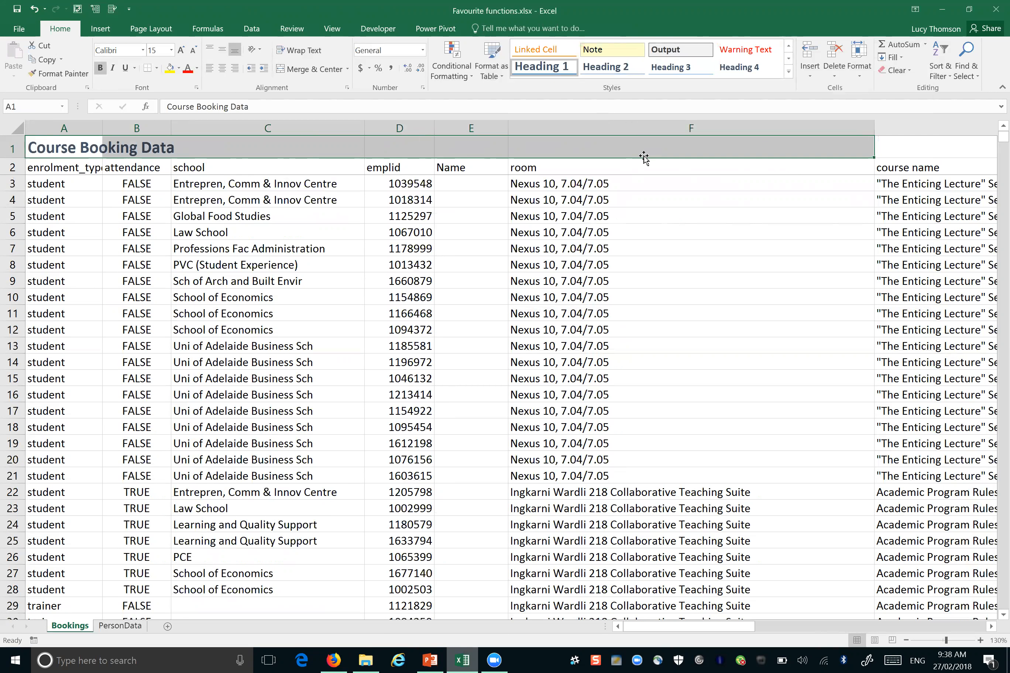
left_click(322, 71)
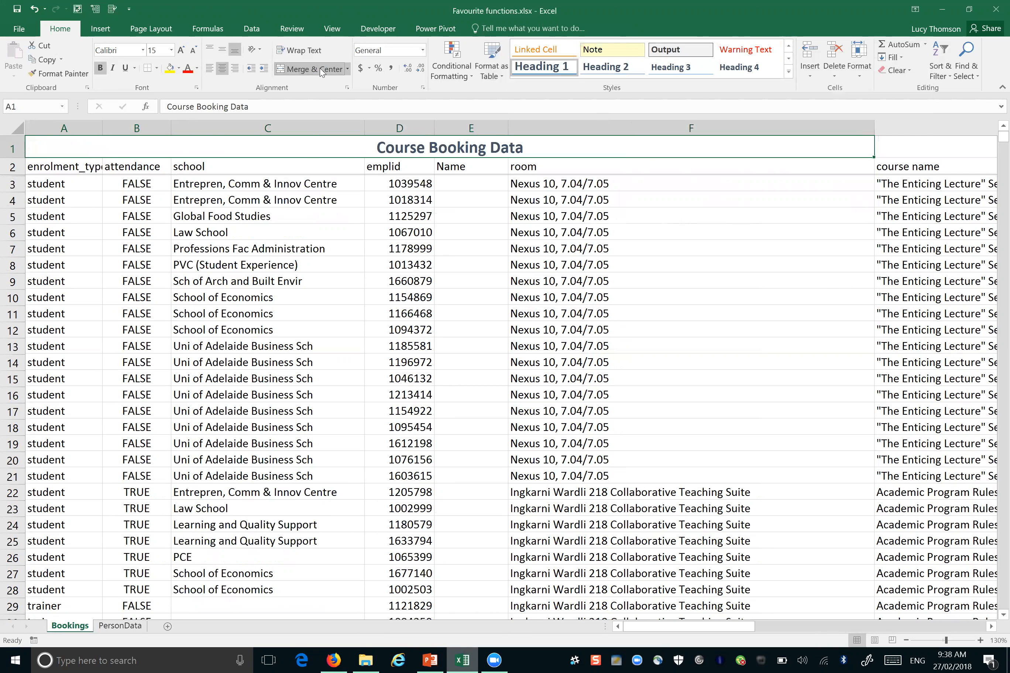
key("ctrl+z")
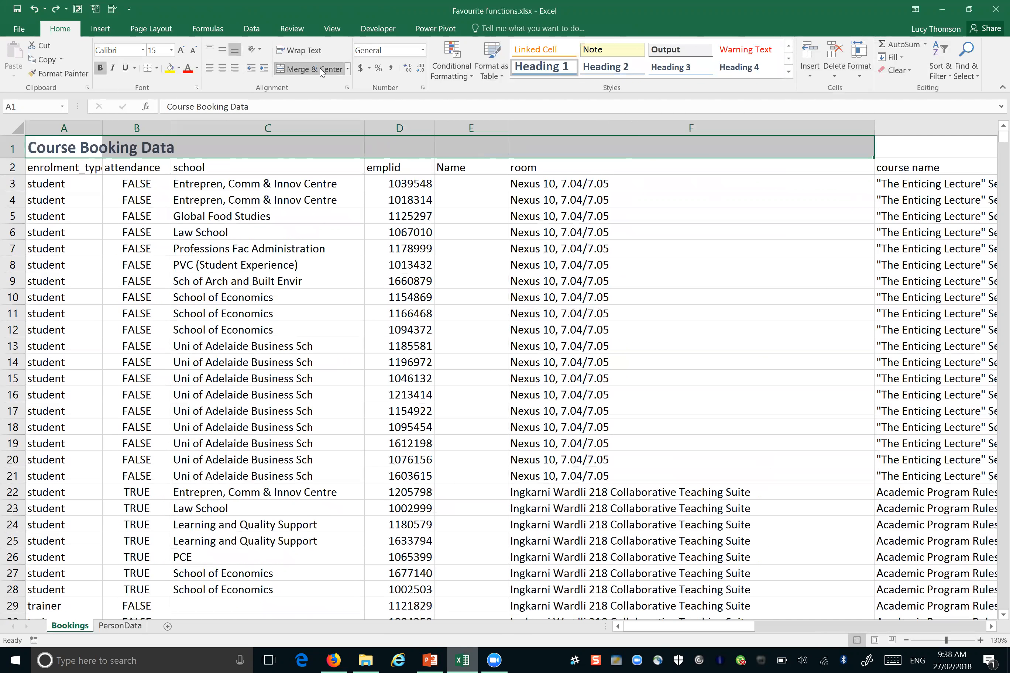
Step: View the alignment settings for the title range A1:F1
left_click(348, 88)
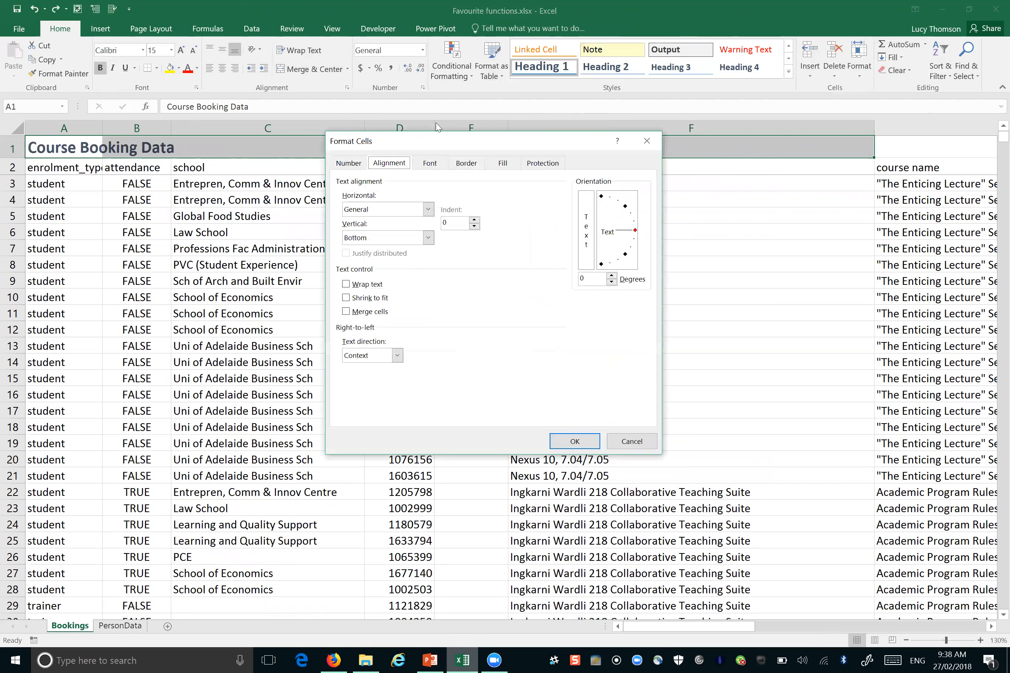
left_click(647, 142)
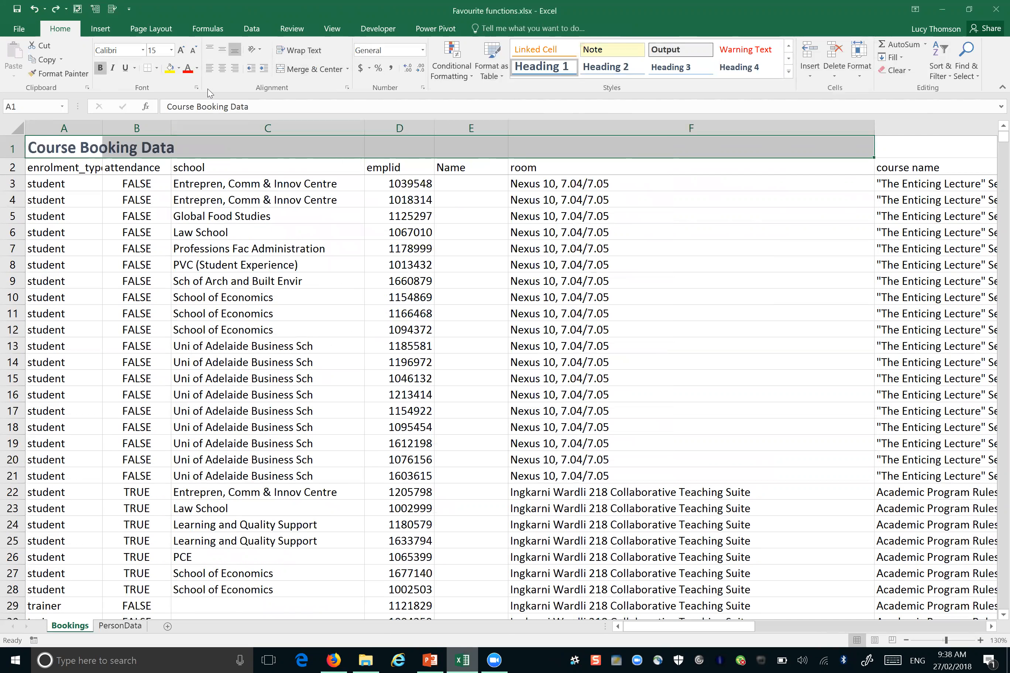
Step: View the font, alignment and number format settings for the title range A1:F1
left_click(196, 88)
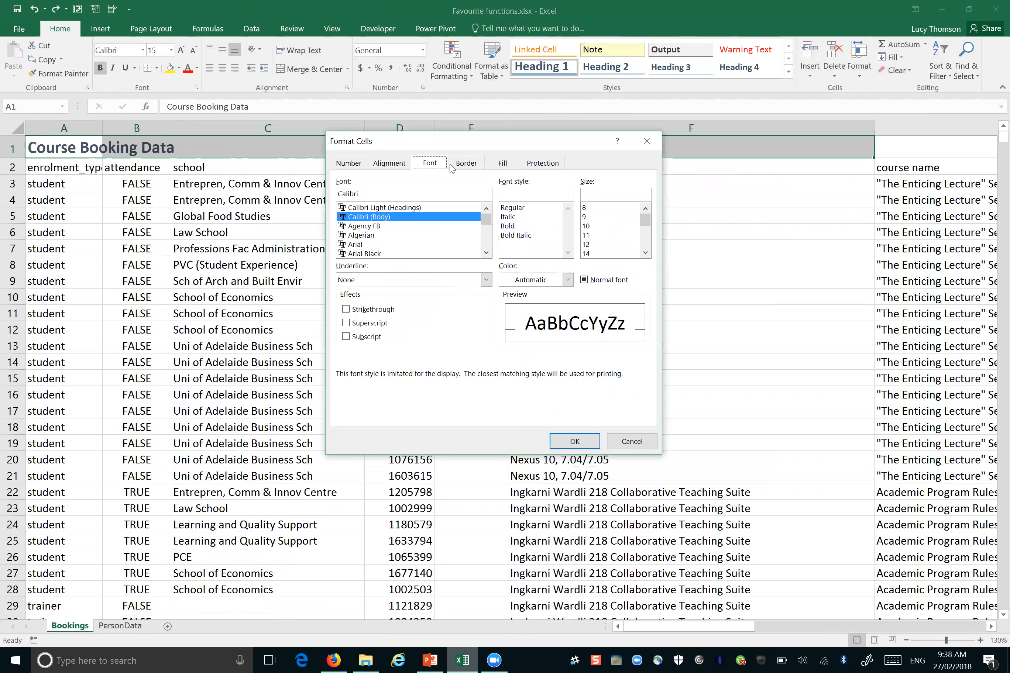
left_click(647, 142)
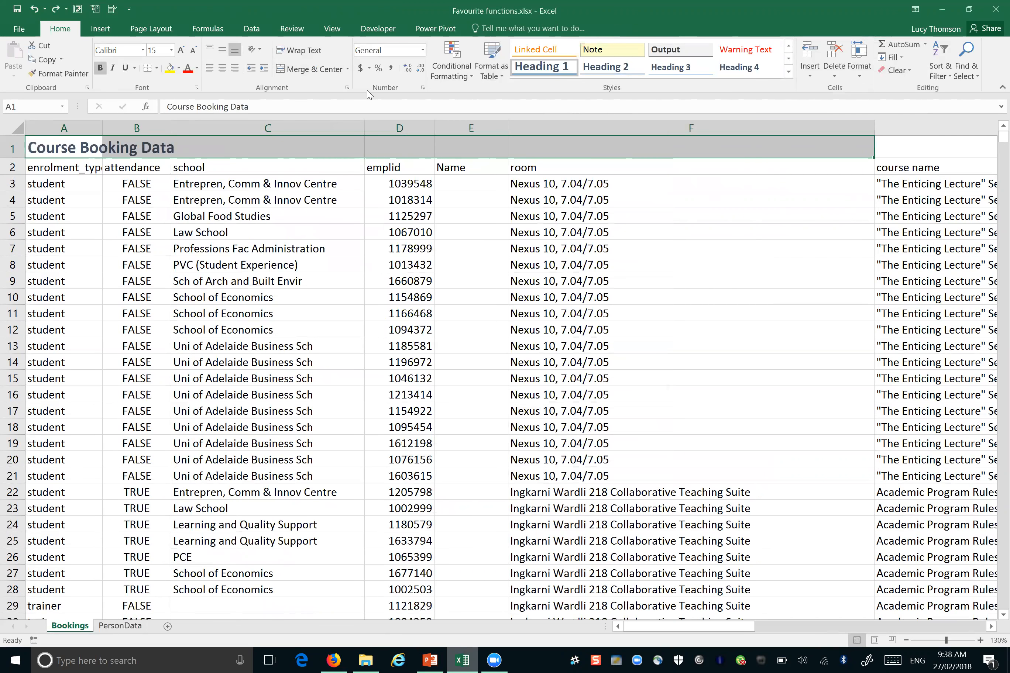
left_click(347, 88)
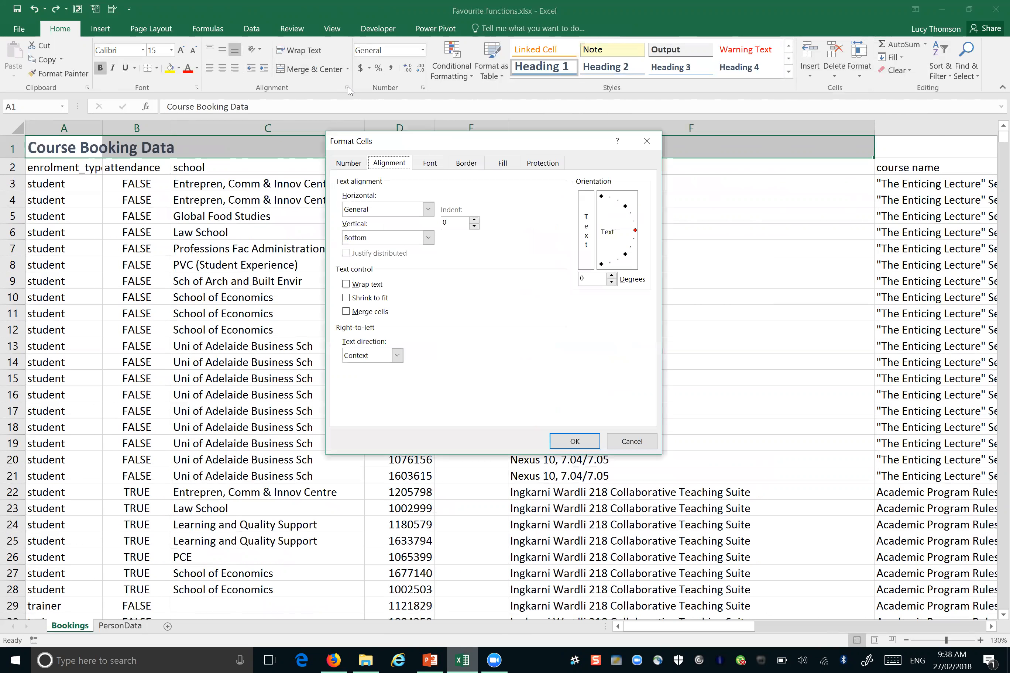
left_click(644, 144)
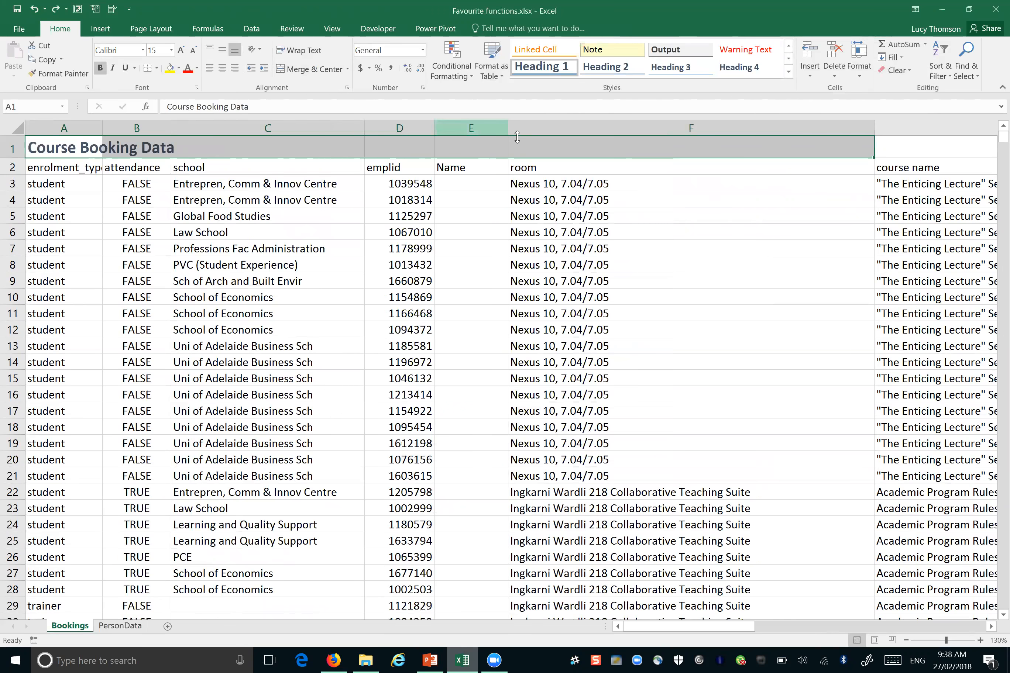
left_click(422, 88)
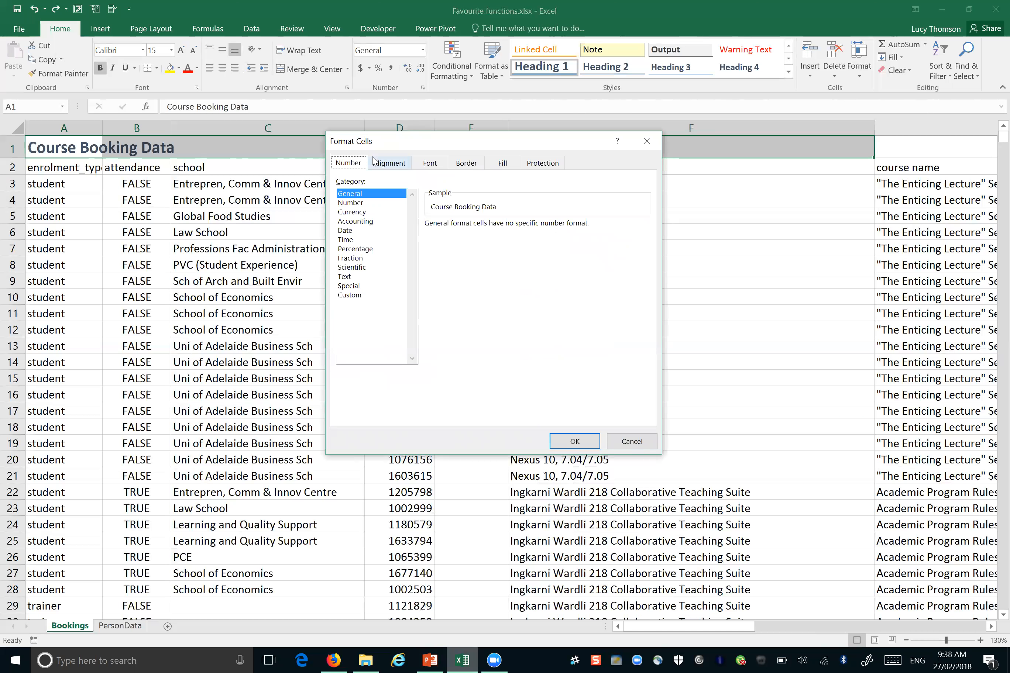
left_click(647, 141)
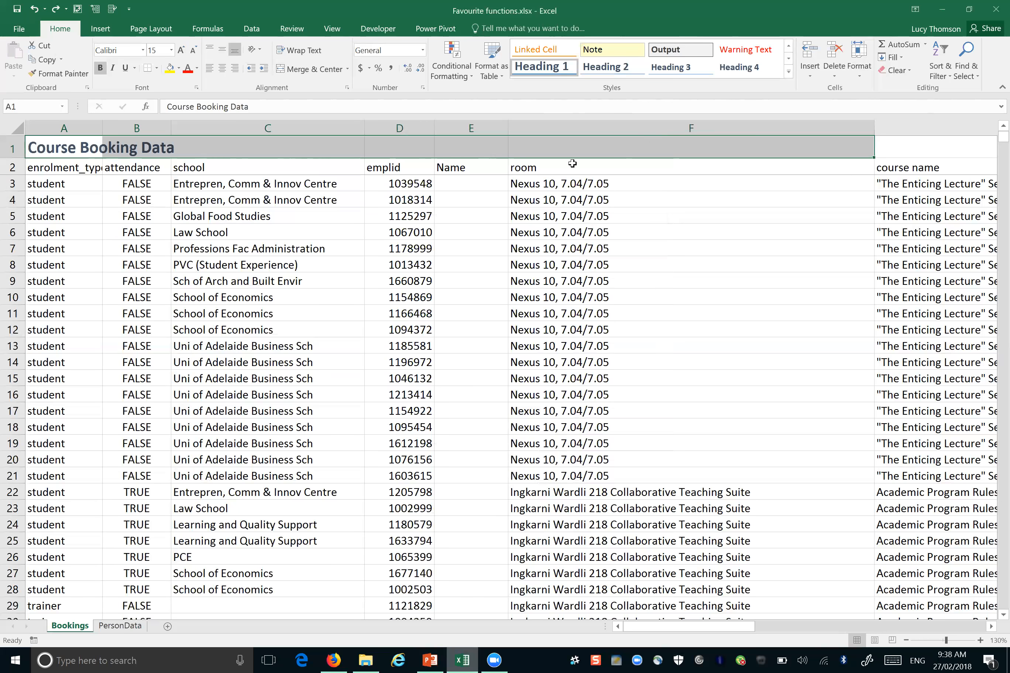
Step: Set the horizontal alignment of the title range A1:F1 to Center Across Selection
key("ctrl+1")
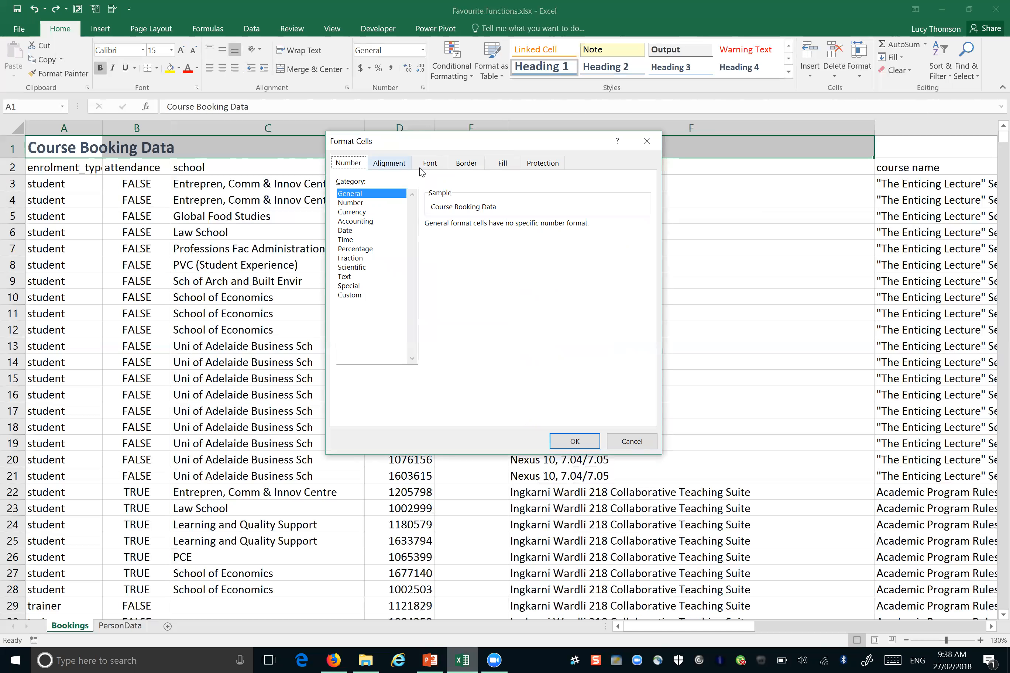
left_click(389, 163)
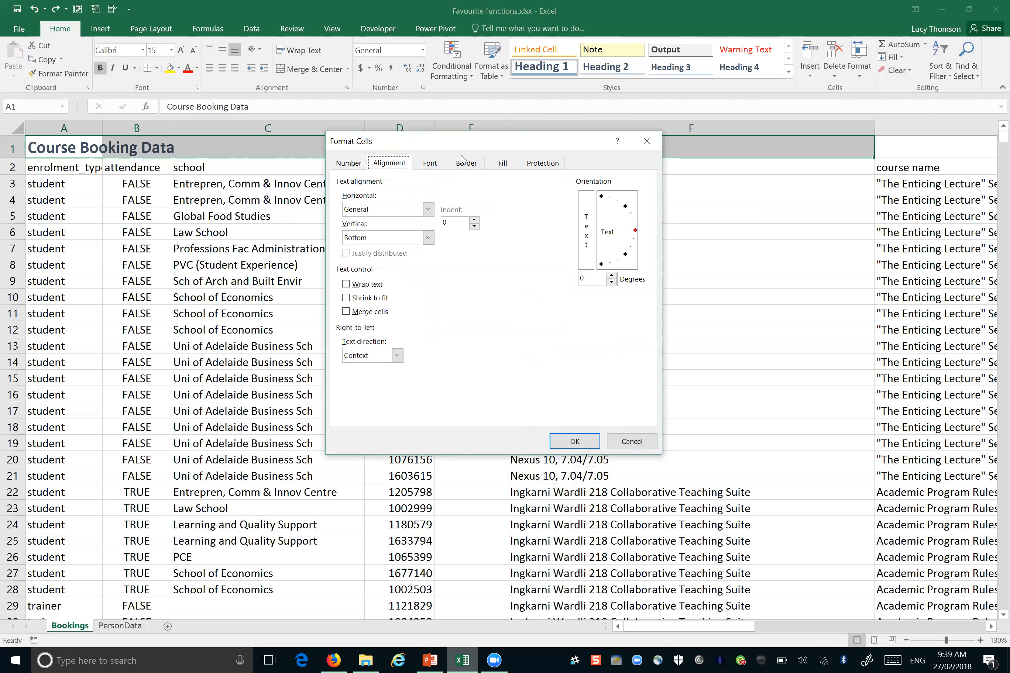
left_click_drag(461, 159, 458, 217)
left_click(424, 267)
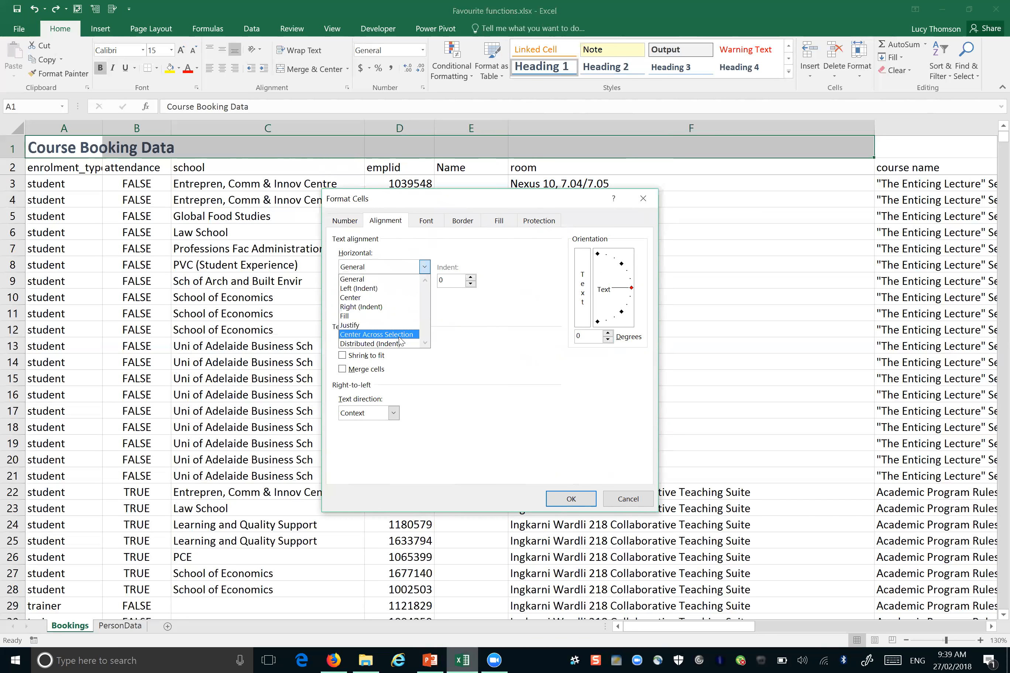
left_click(376, 335)
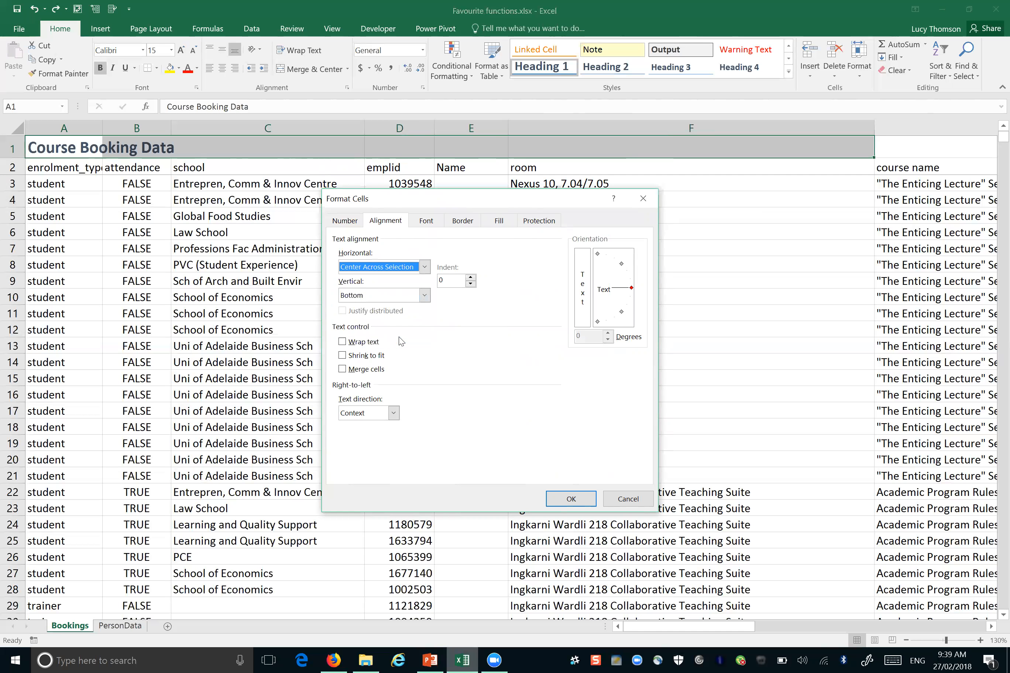
left_click(564, 495)
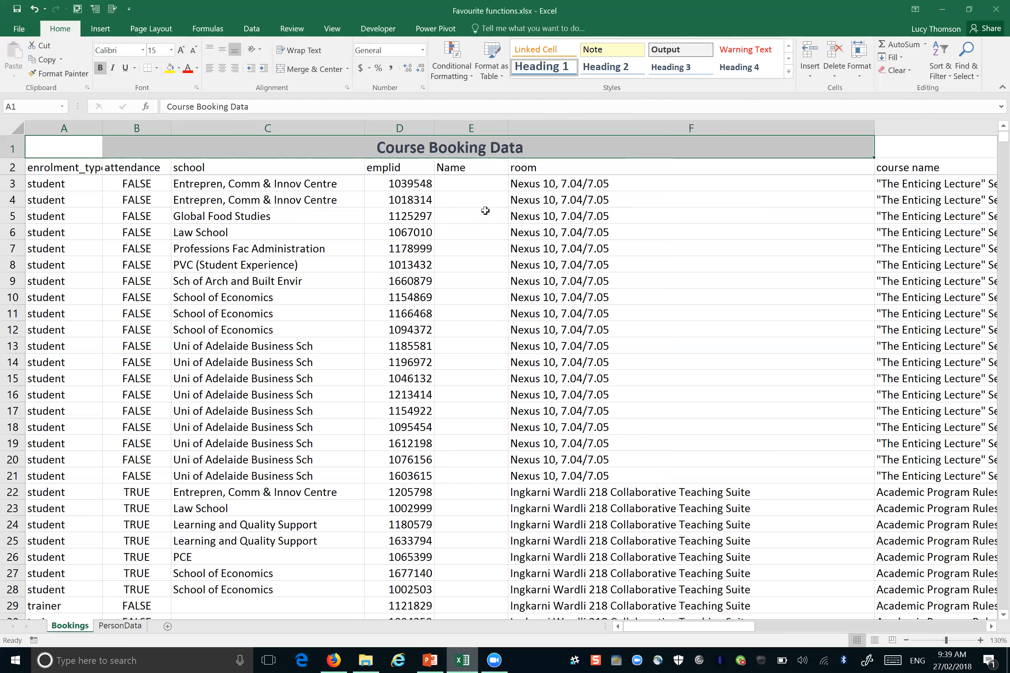
Step: Examine the individual cells from A1 to F1 beneath the centred title to check whether they are still separate
left_click(86, 149)
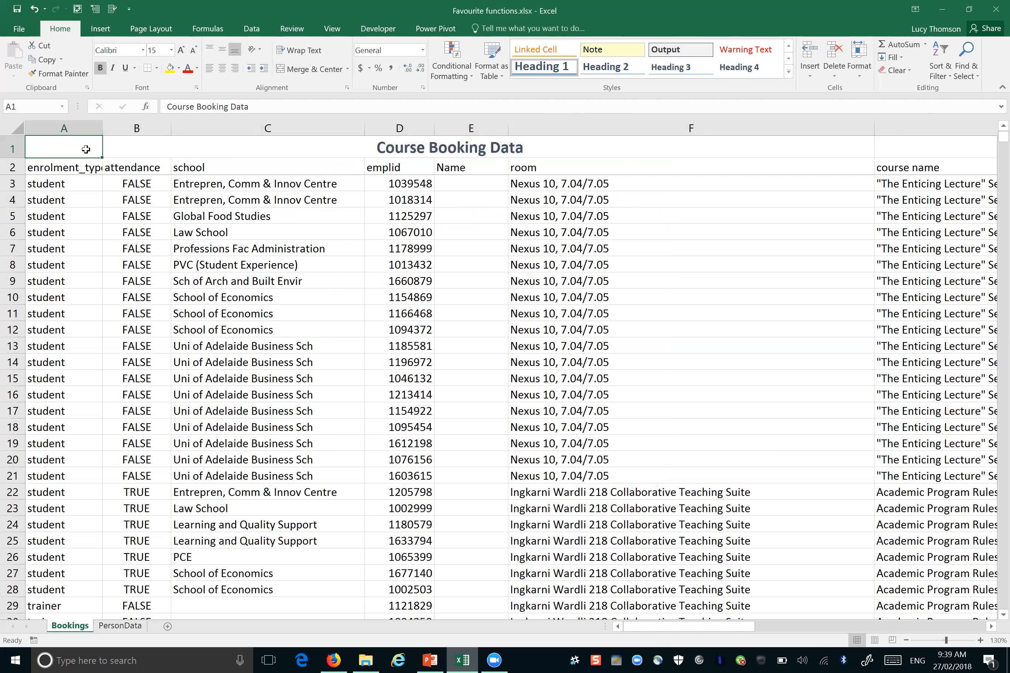
key("Right")
key("Right")
key("Right")
key("Right")
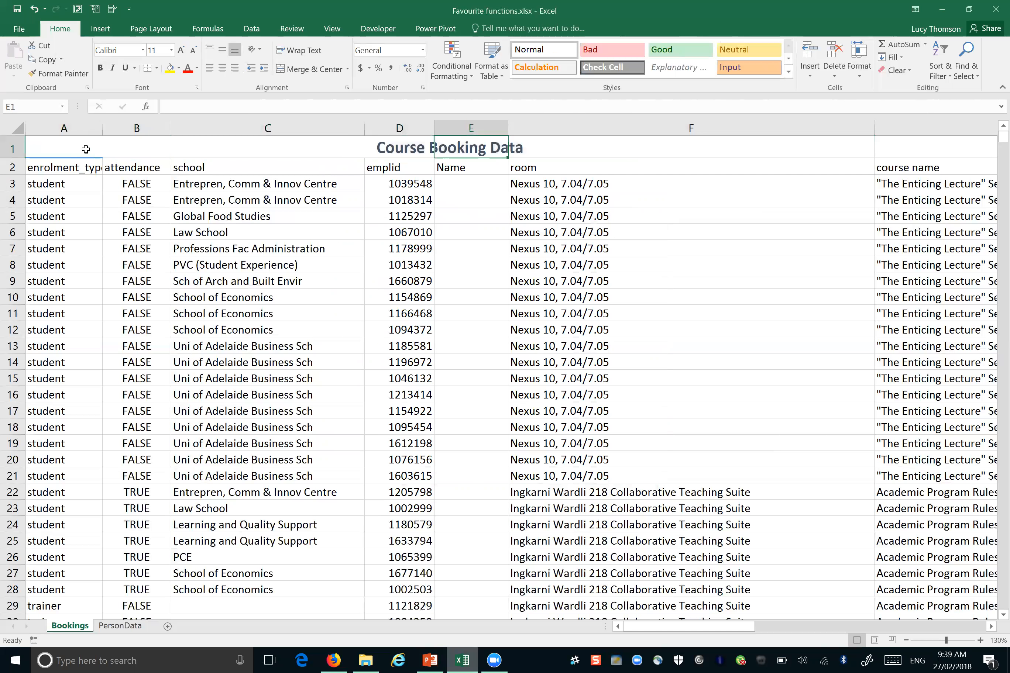
key("Right")
key("Left")
key("Left")
key("Left")
key("Left")
key("Left")
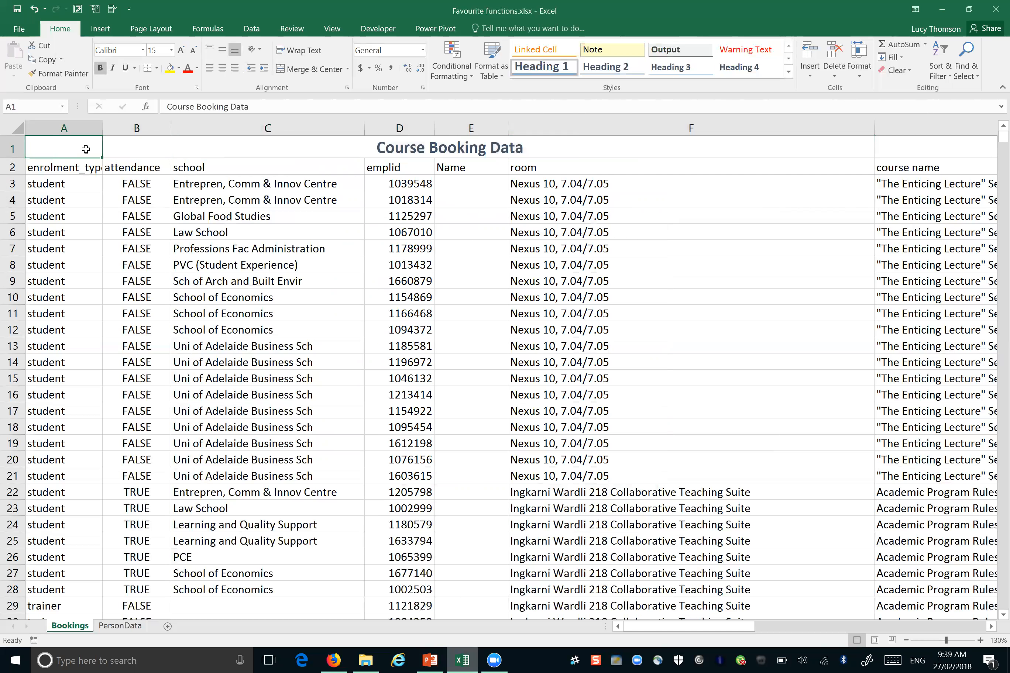
left_click(476, 152)
left_click(426, 145)
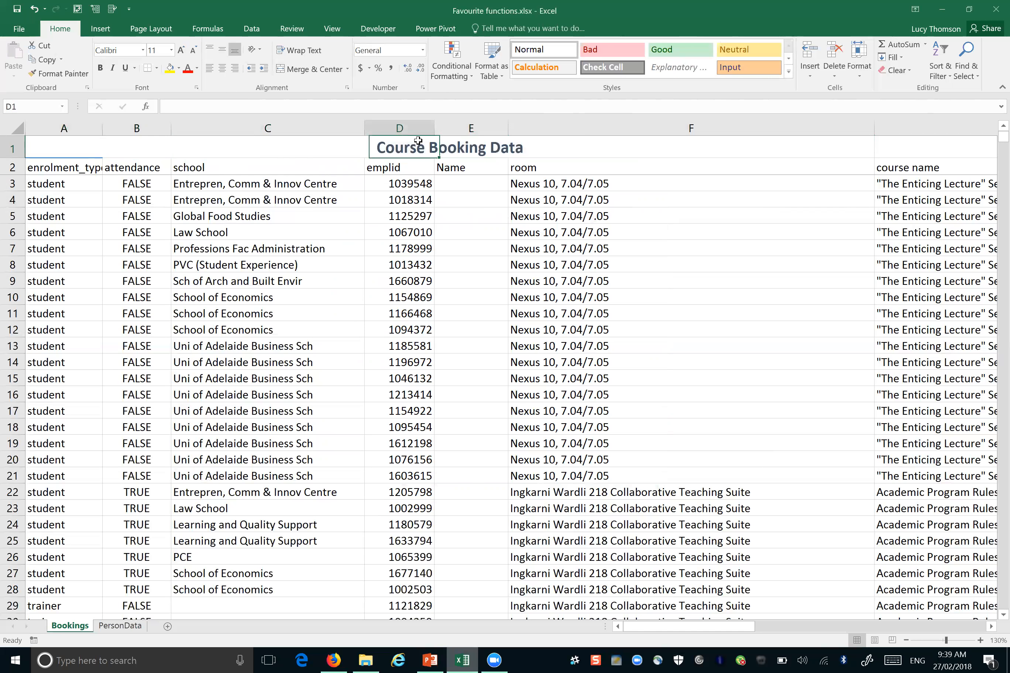
left_click(435, 145)
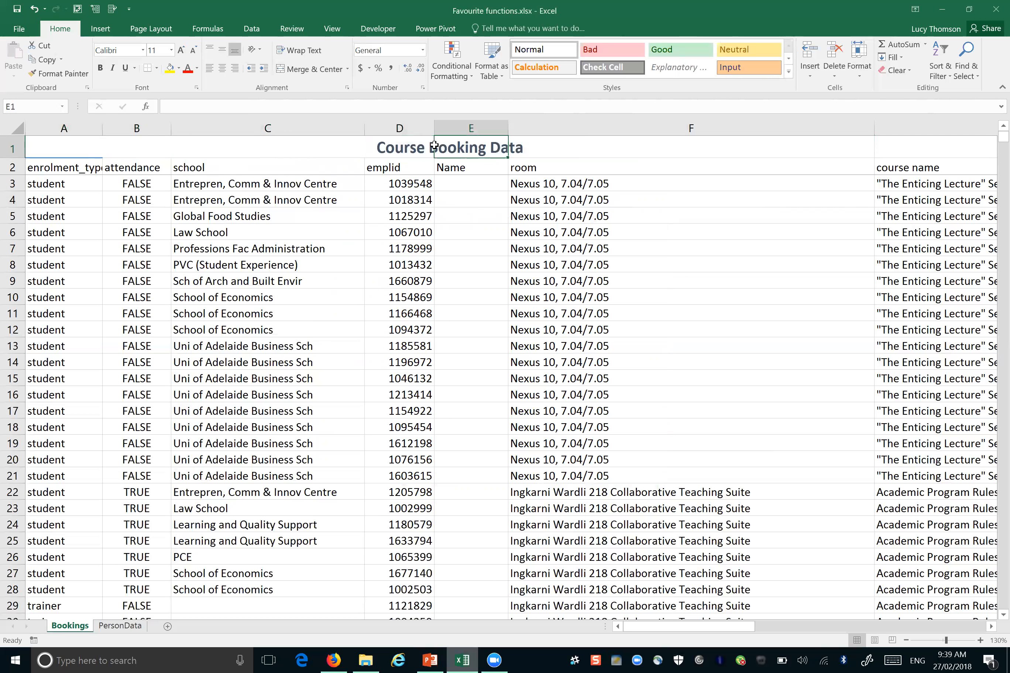
Step: Try a Double underline on the title in cell A1 and set the underline back to None
left_click(80, 149)
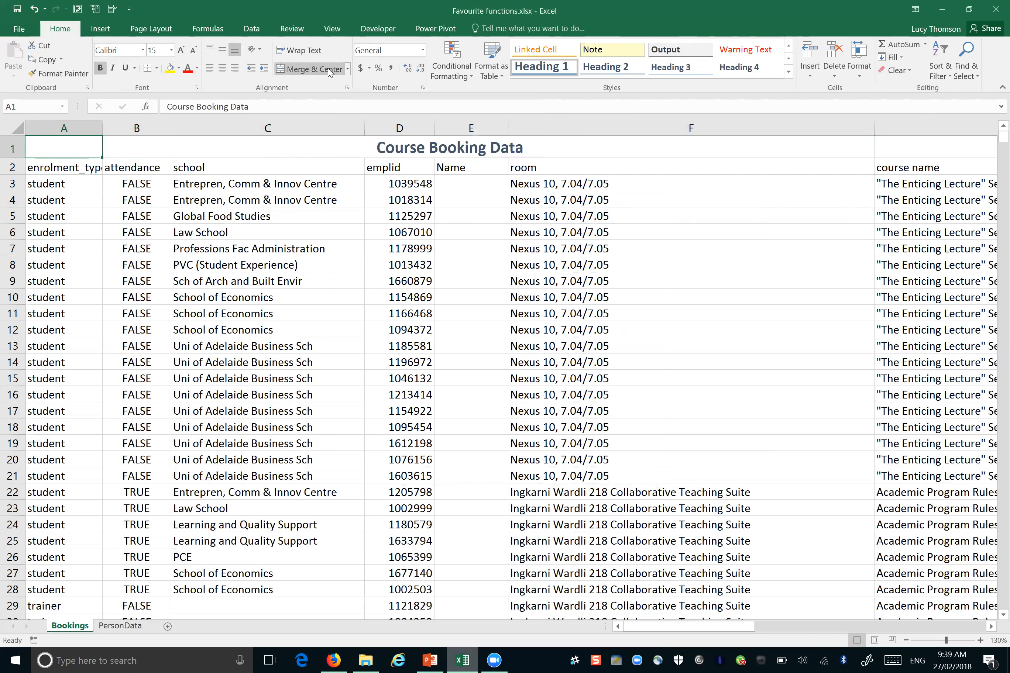
left_click(347, 88)
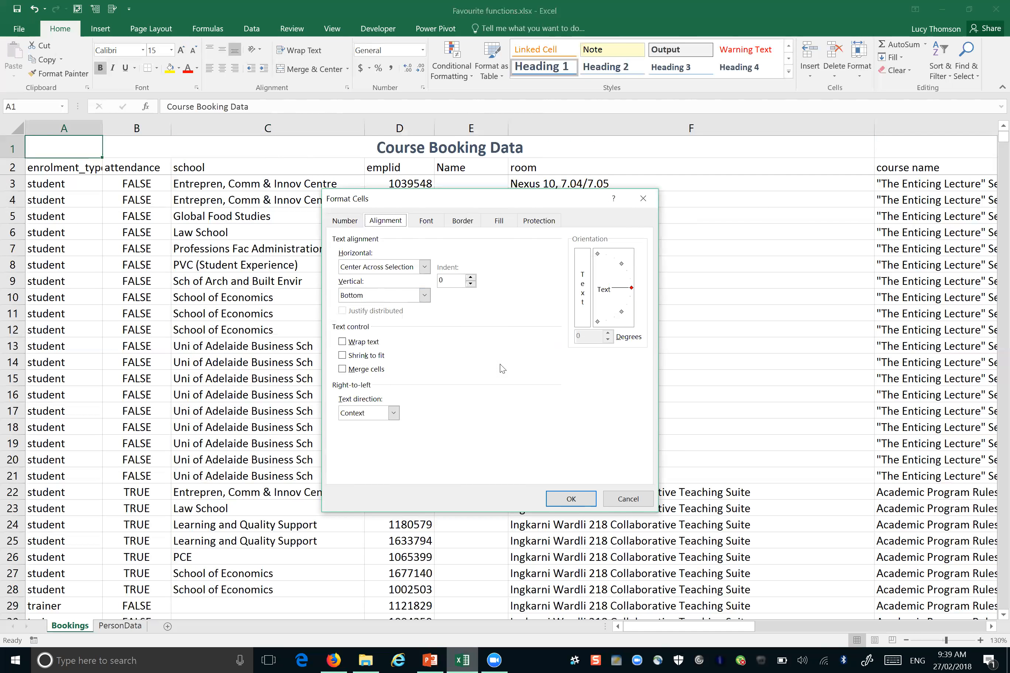
left_click(431, 222)
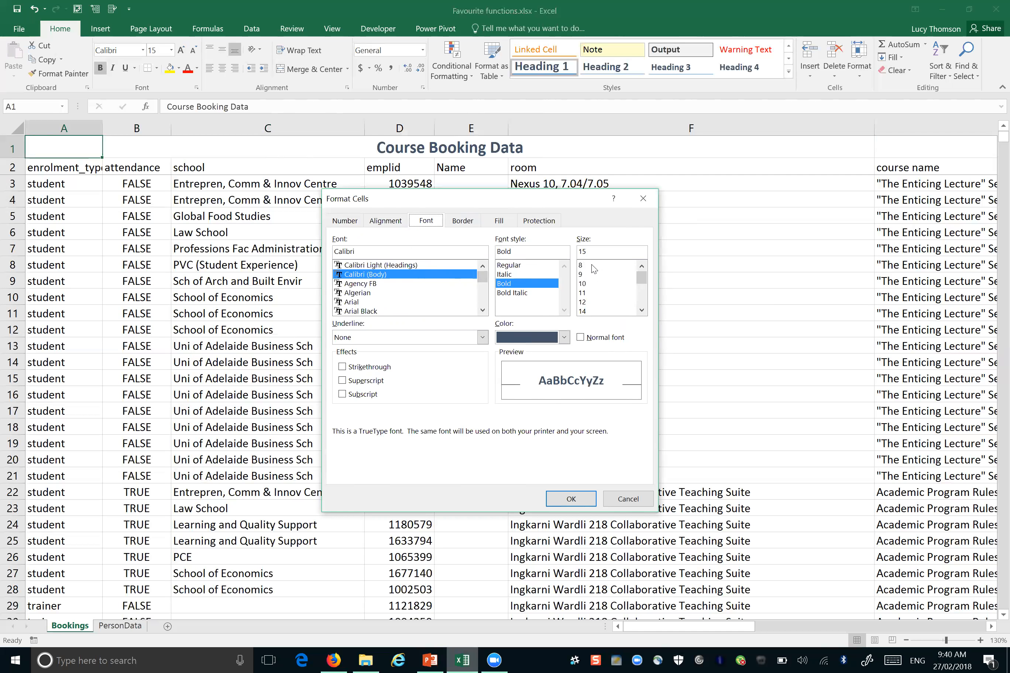
left_click(482, 338)
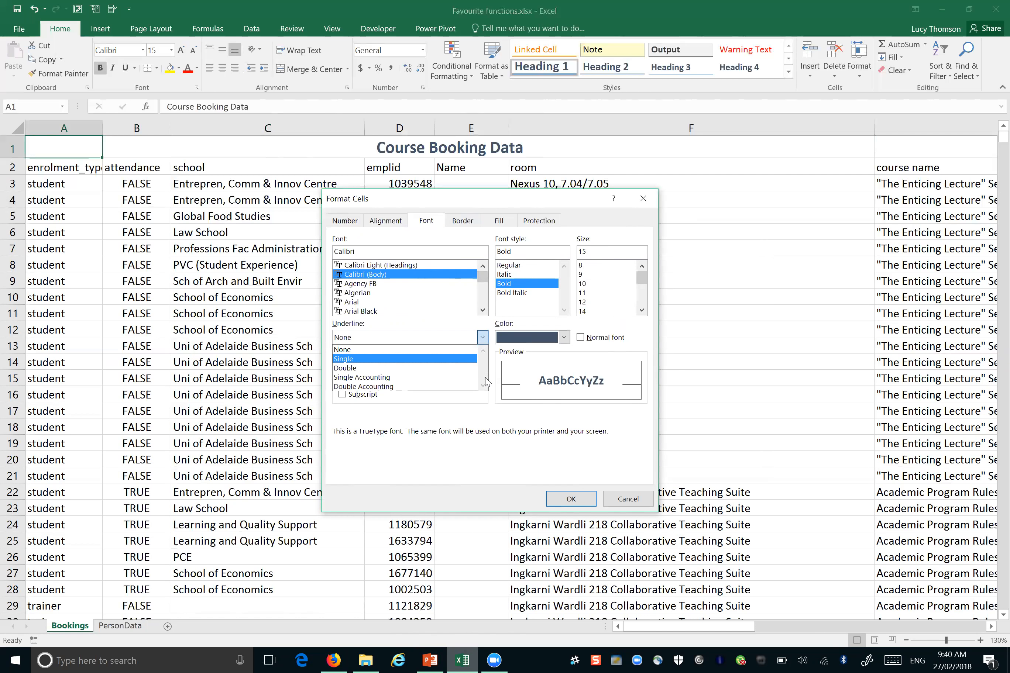
left_click(465, 367)
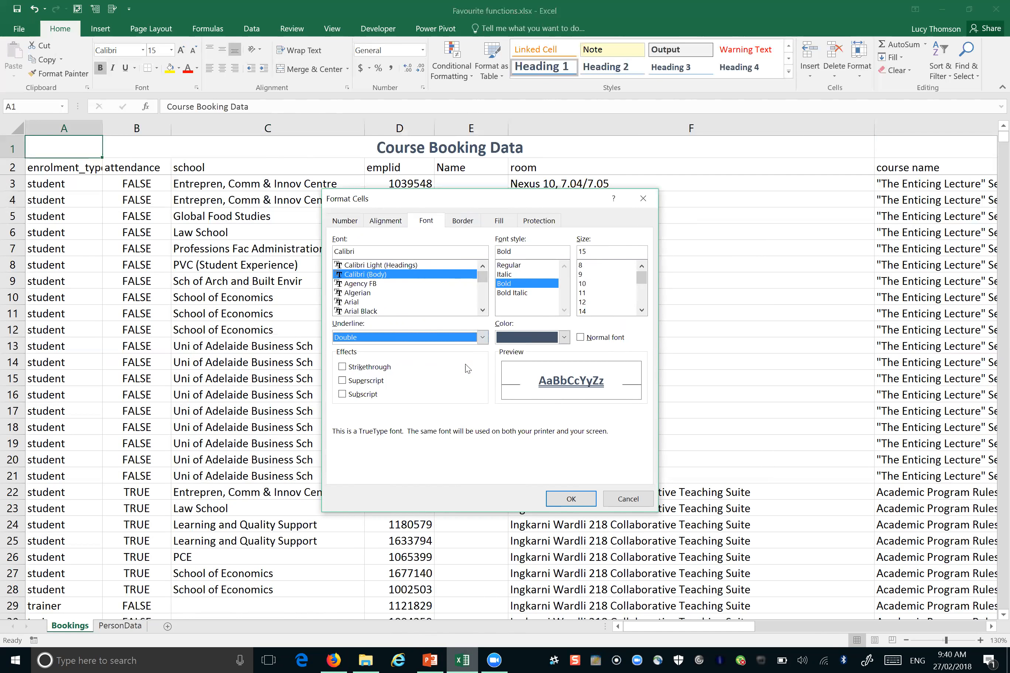
left_click(483, 337)
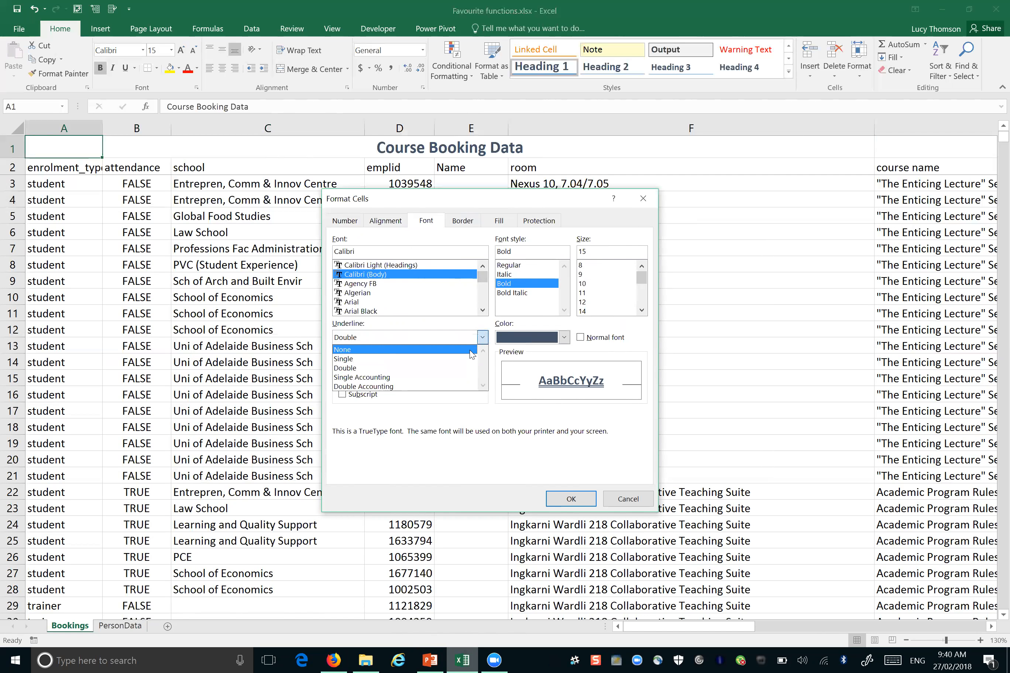
left_click(472, 349)
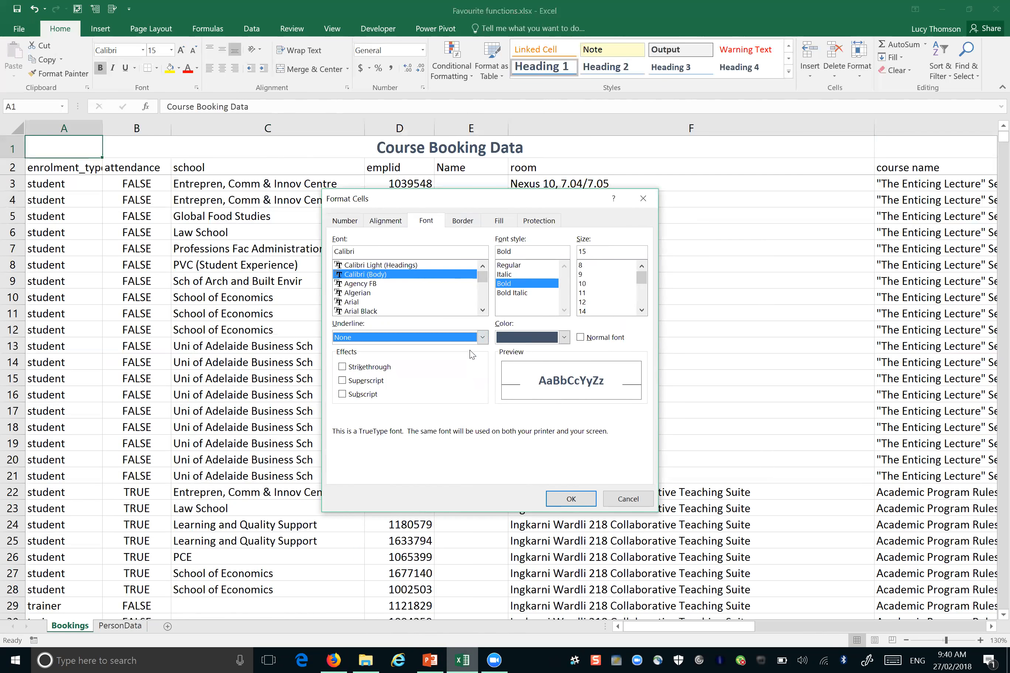
Step: Look over the font colours for the title in cell A1 and try the Normal font option
left_click(565, 338)
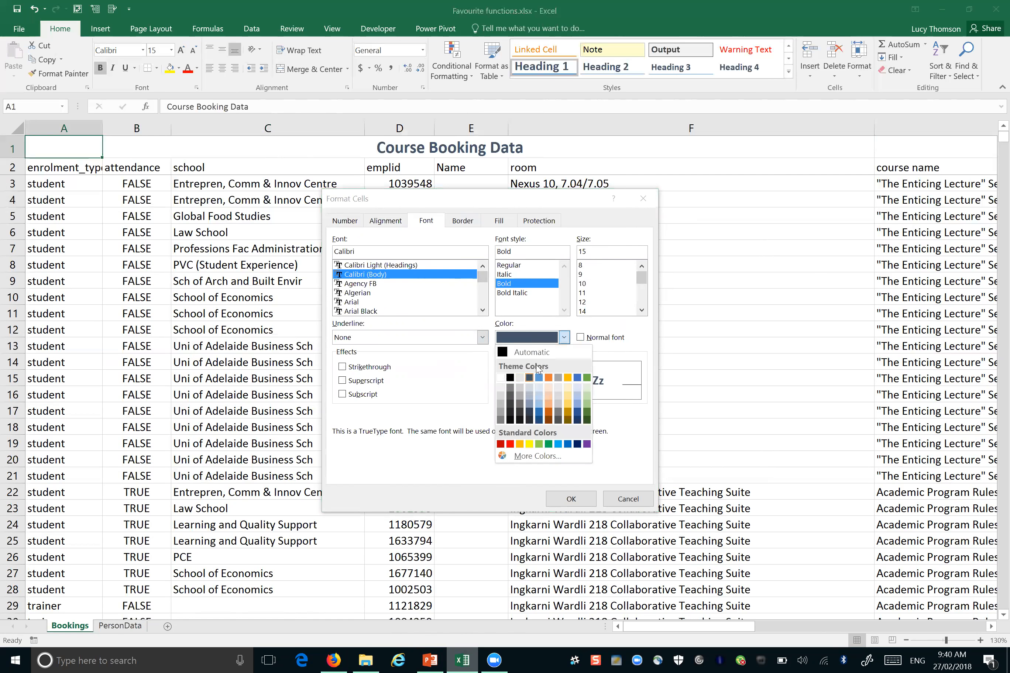
left_click(586, 326)
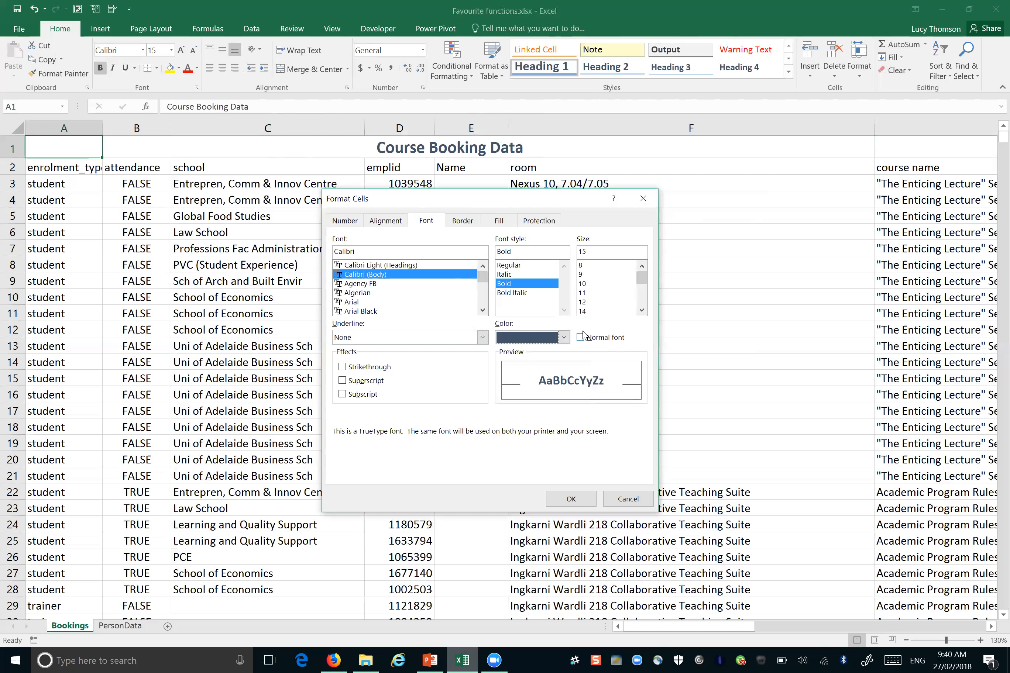
left_click(581, 337)
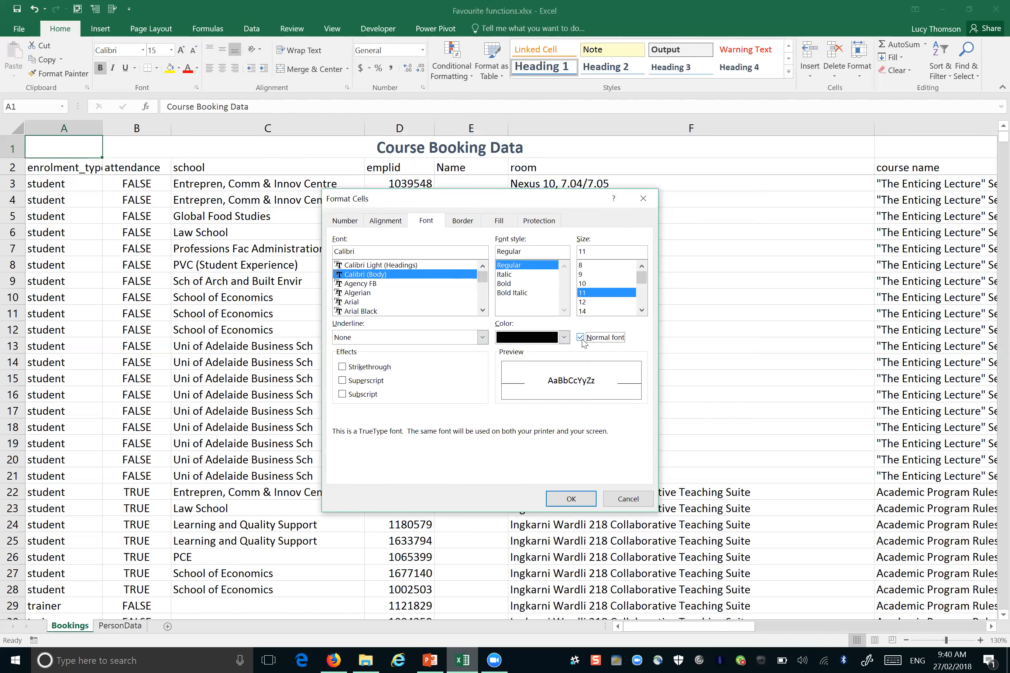
left_click(583, 341)
Step: Try the Strikethrough, Superscript and Subscript effects on the title in A1, and discard all pending font changes
left_click(342, 367)
left_click(342, 367)
left_click(342, 381)
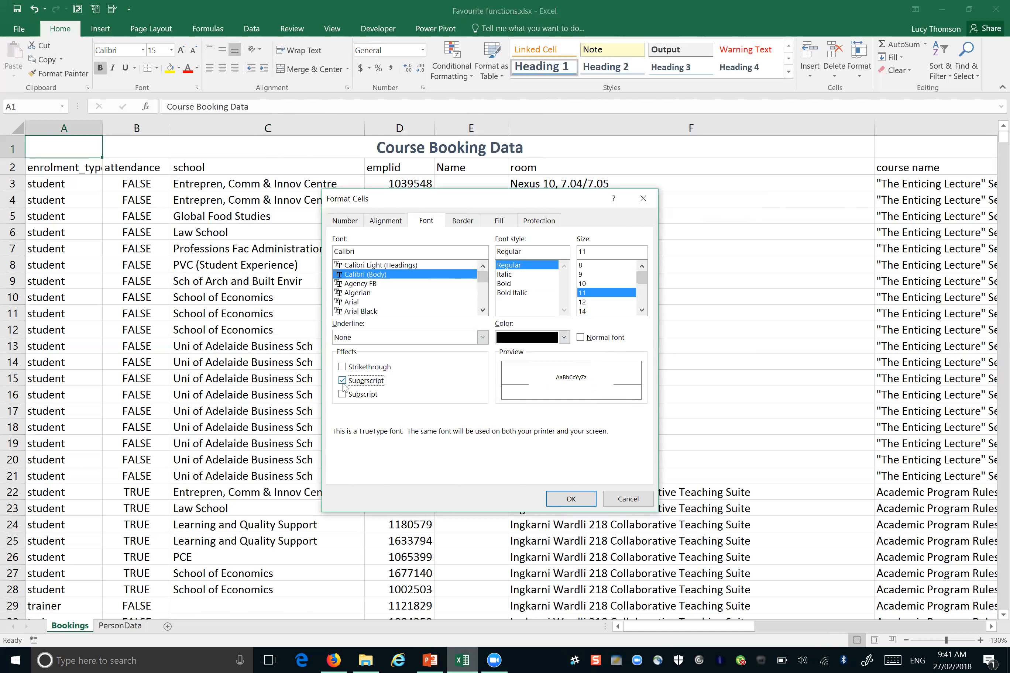
left_click(343, 394)
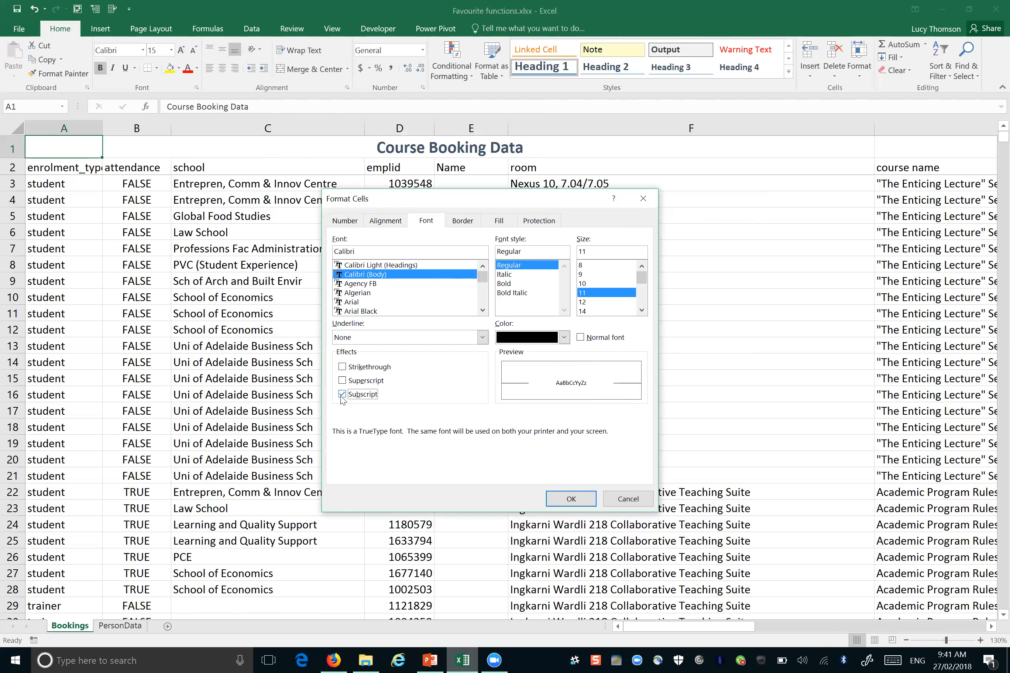
left_click(342, 395)
left_click(629, 499)
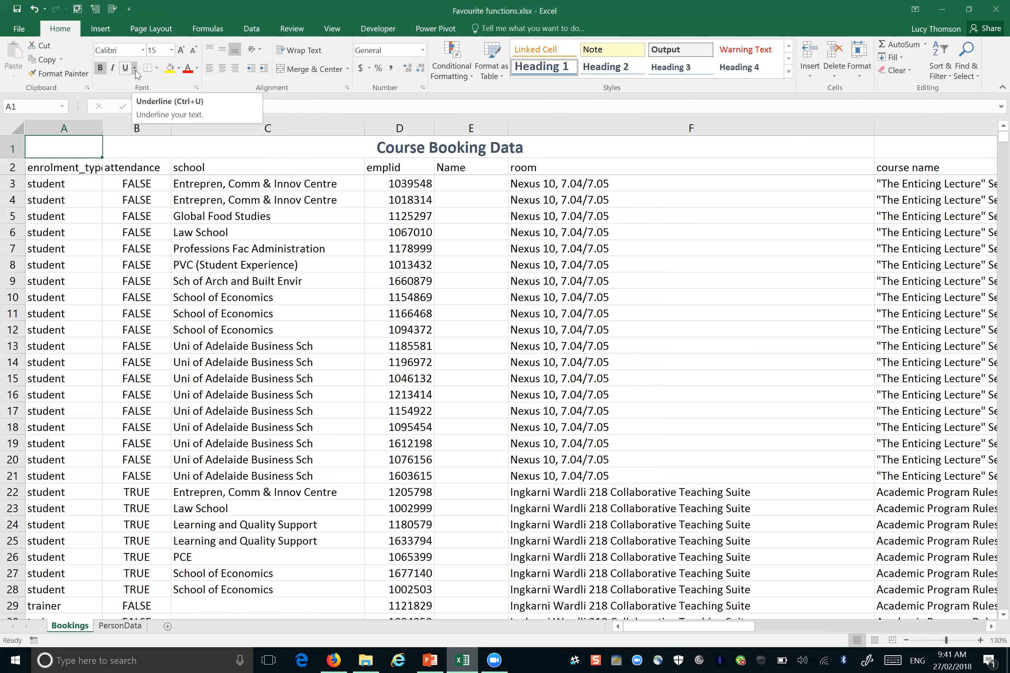
Step: View the border options available for cell A1
left_click(156, 69)
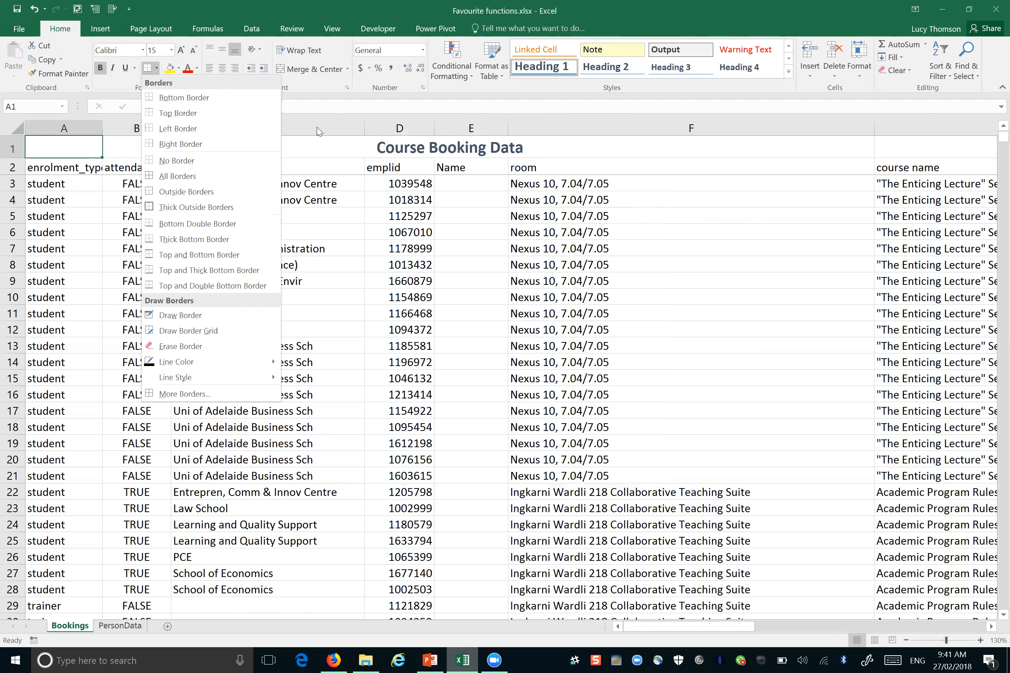
key("Escape")
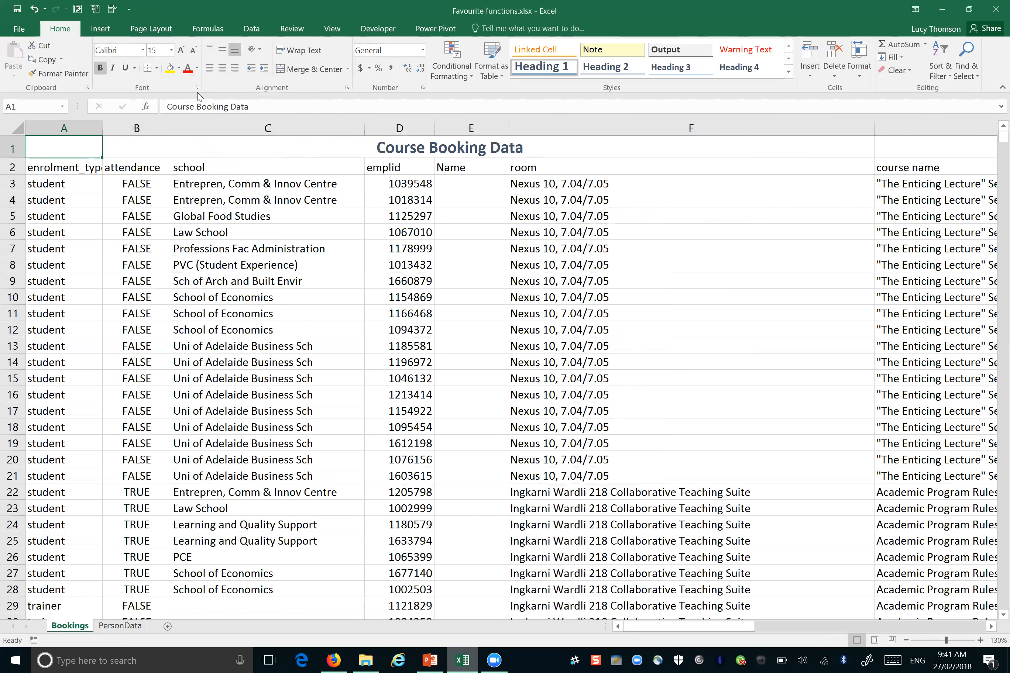
Step: Open the additional fill colours for cell A3 and try a green and a light blue from the standard palette
left_click(87, 191)
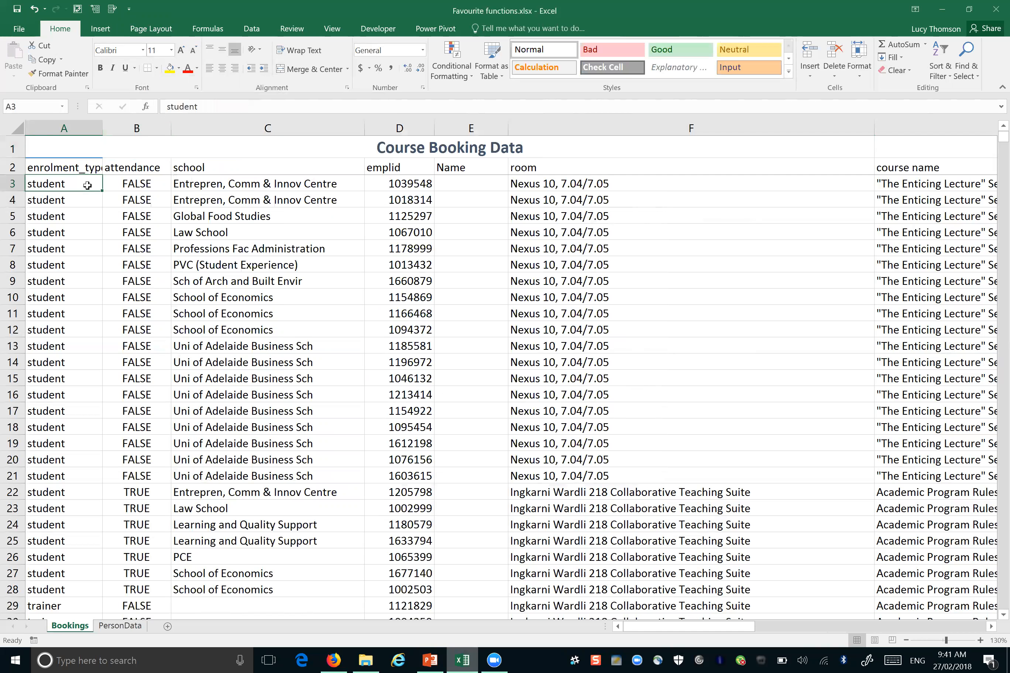
left_click(178, 68)
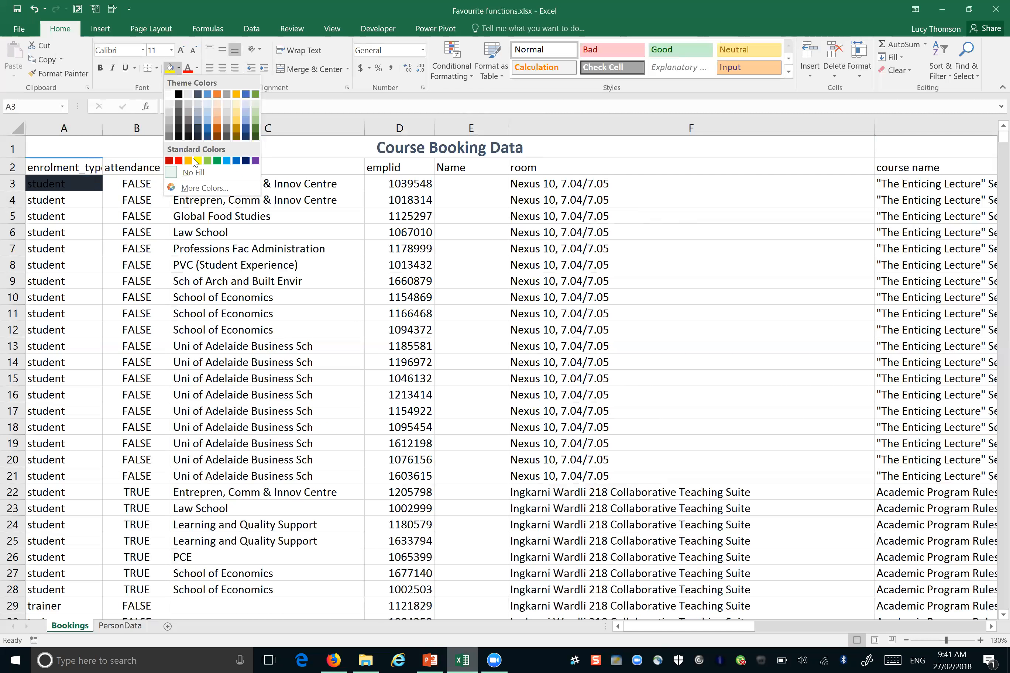
left_click(194, 188)
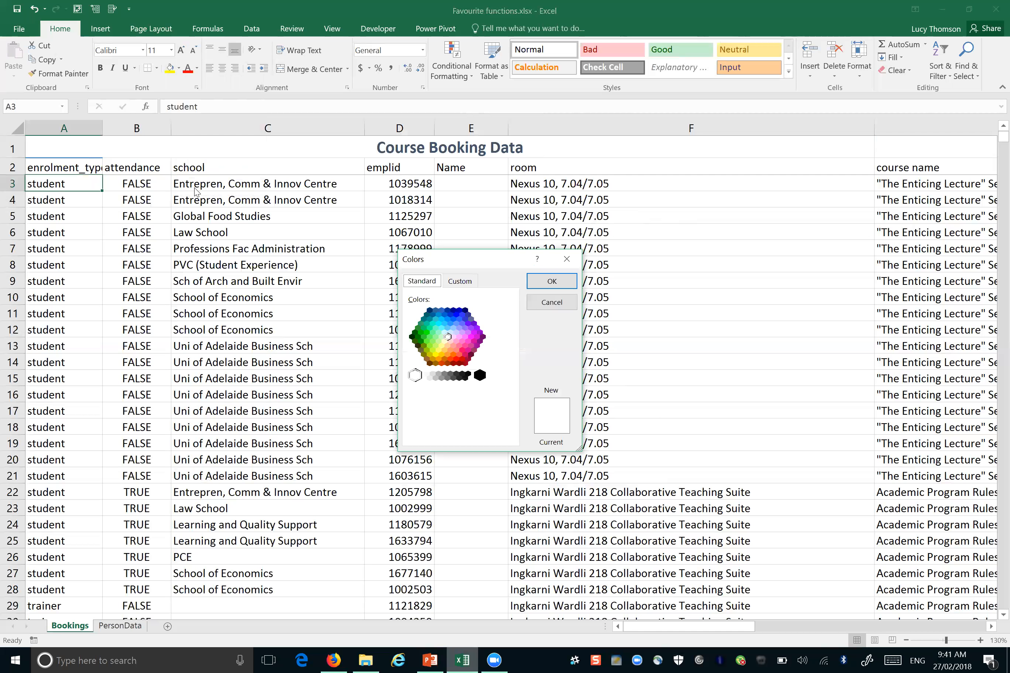
left_click(433, 338)
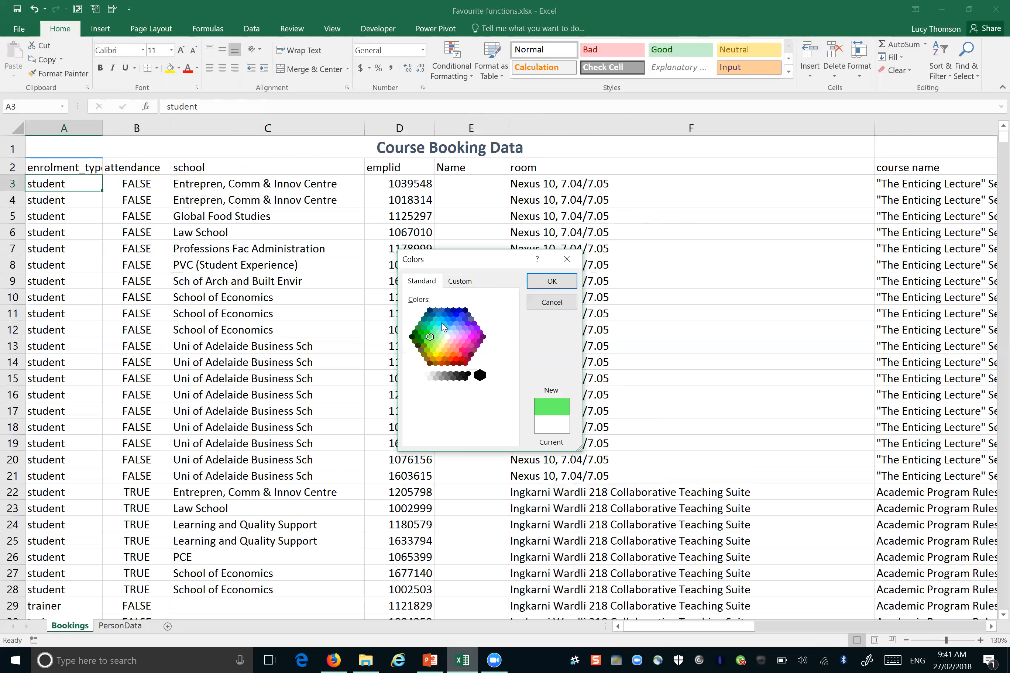
left_click(444, 323)
Step: Try custom purple and green fill shades for A3, switch the colour model to HSL, and discard the fill colour changes
left_click(459, 282)
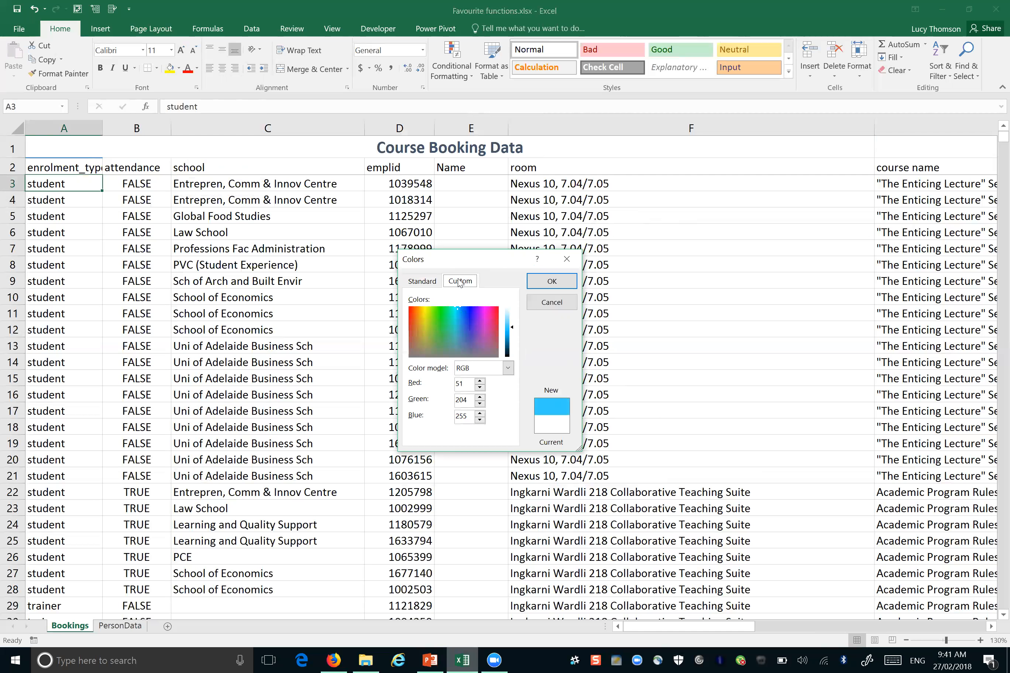
left_click(470, 335)
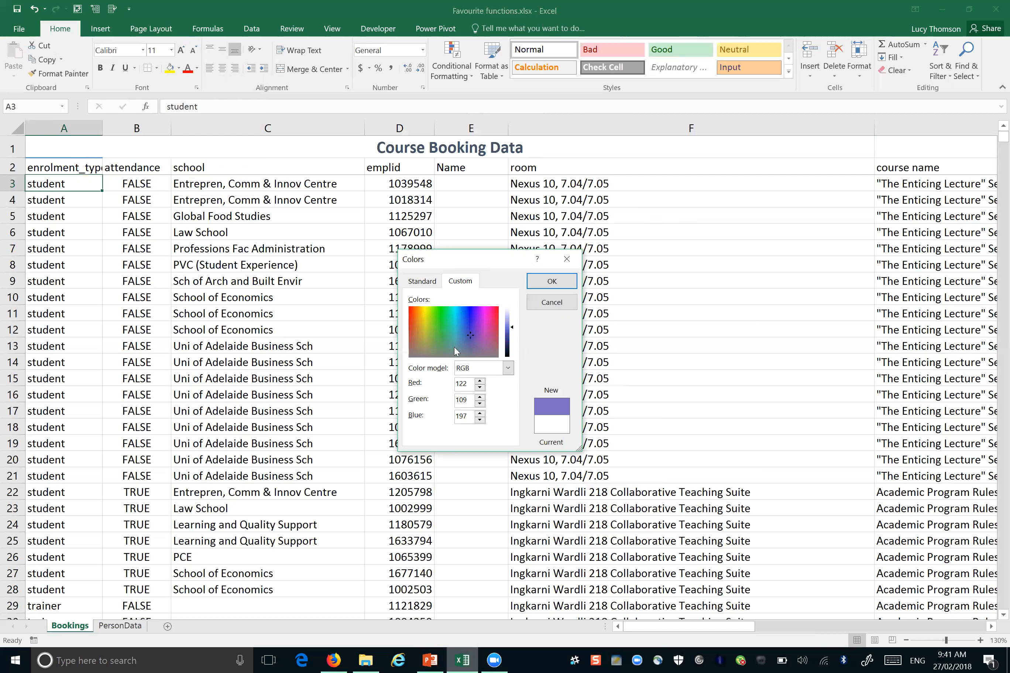
left_click(418, 336)
left_click(434, 324)
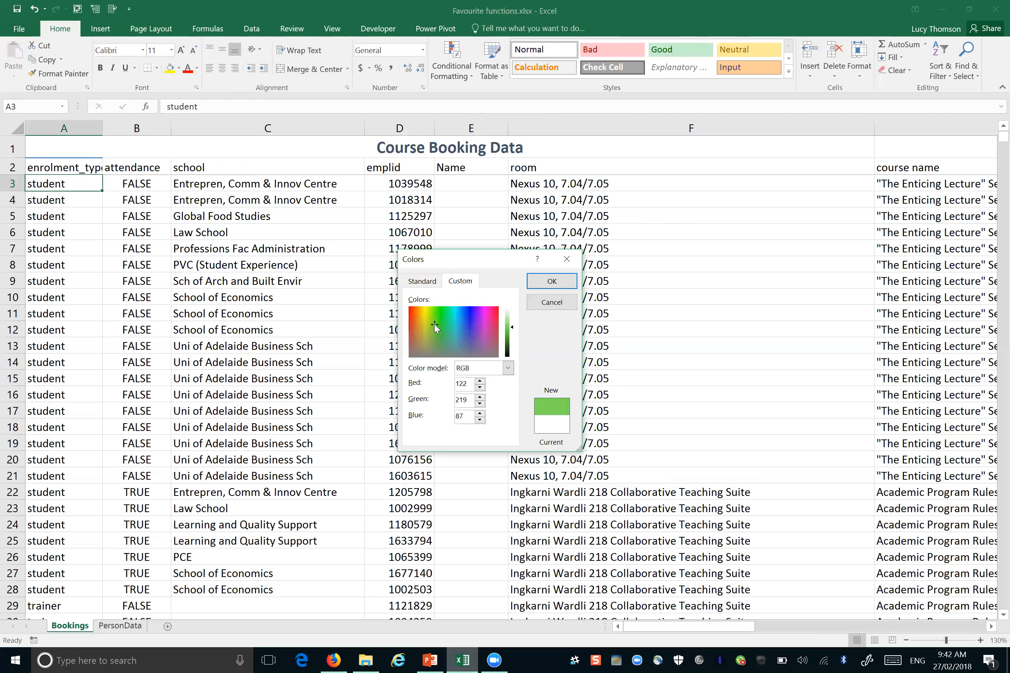
left_click(507, 368)
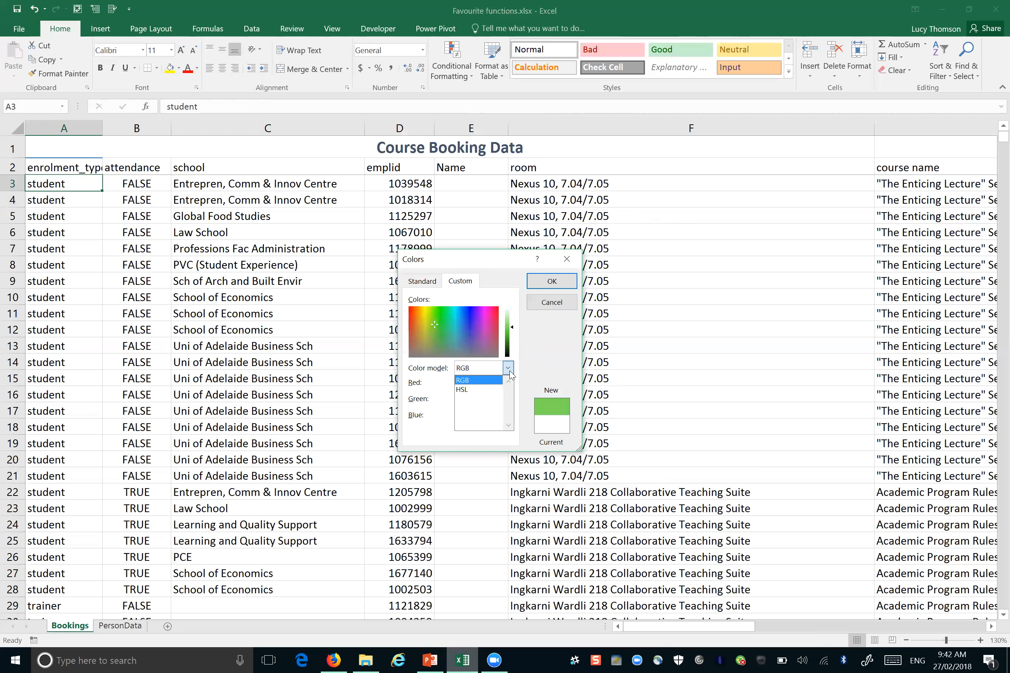
left_click(483, 389)
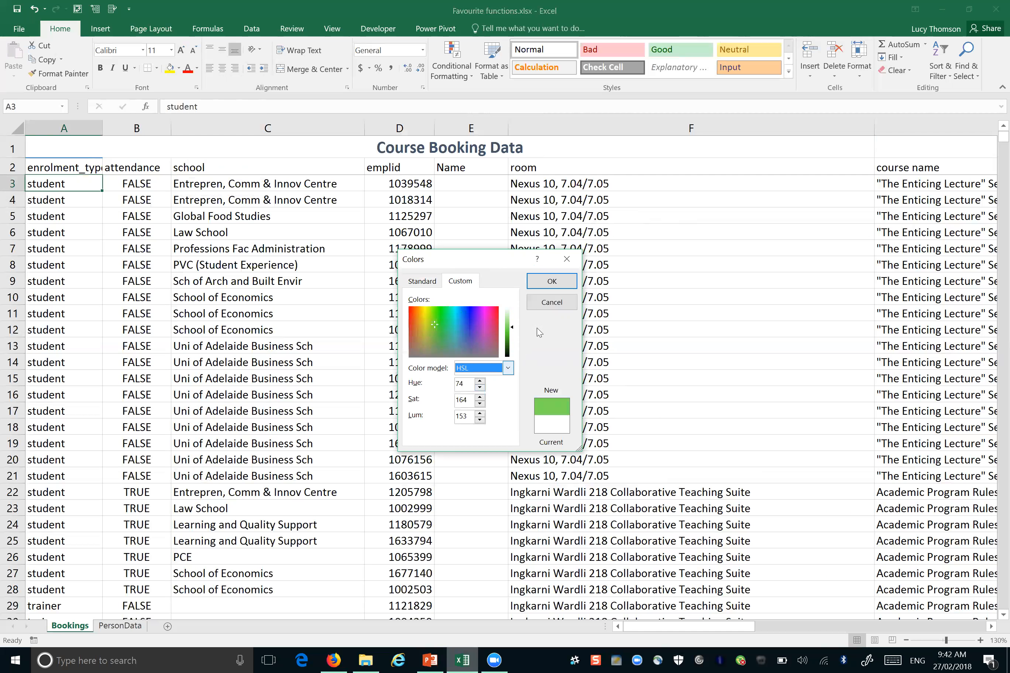
left_click(550, 303)
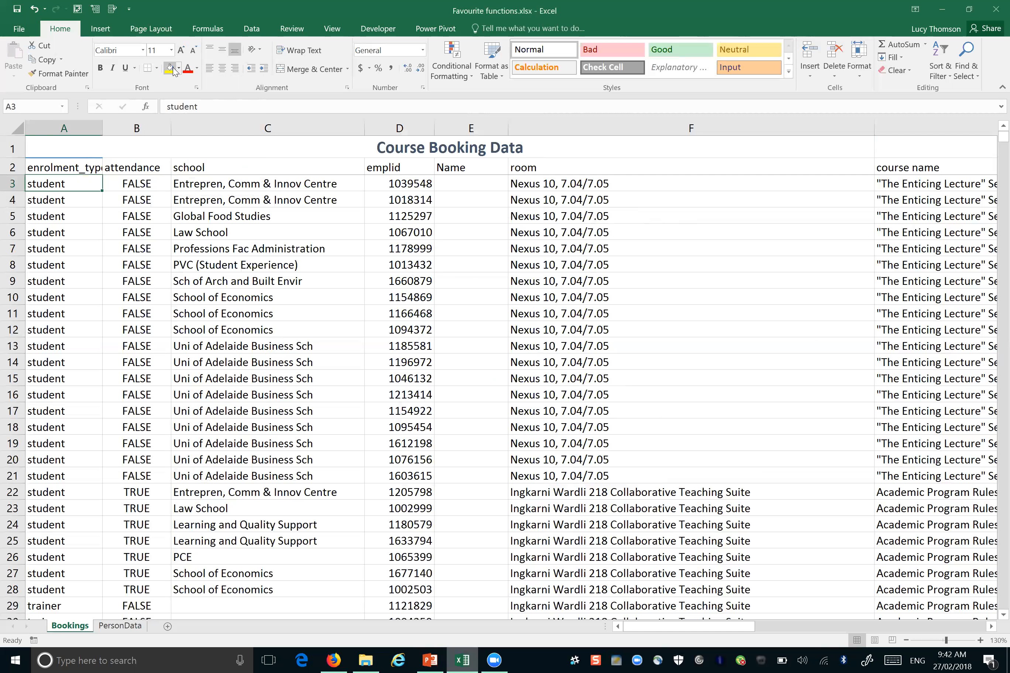
Step: View the additional font colours available for cell A3 and close them without choosing one
left_click(198, 70)
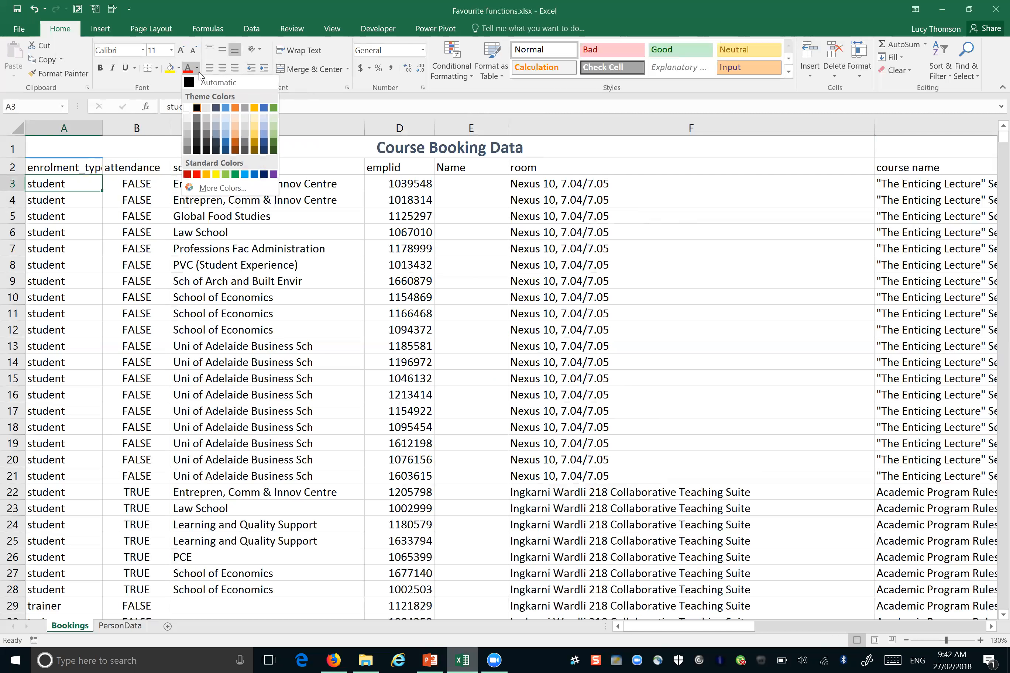
left_click(223, 188)
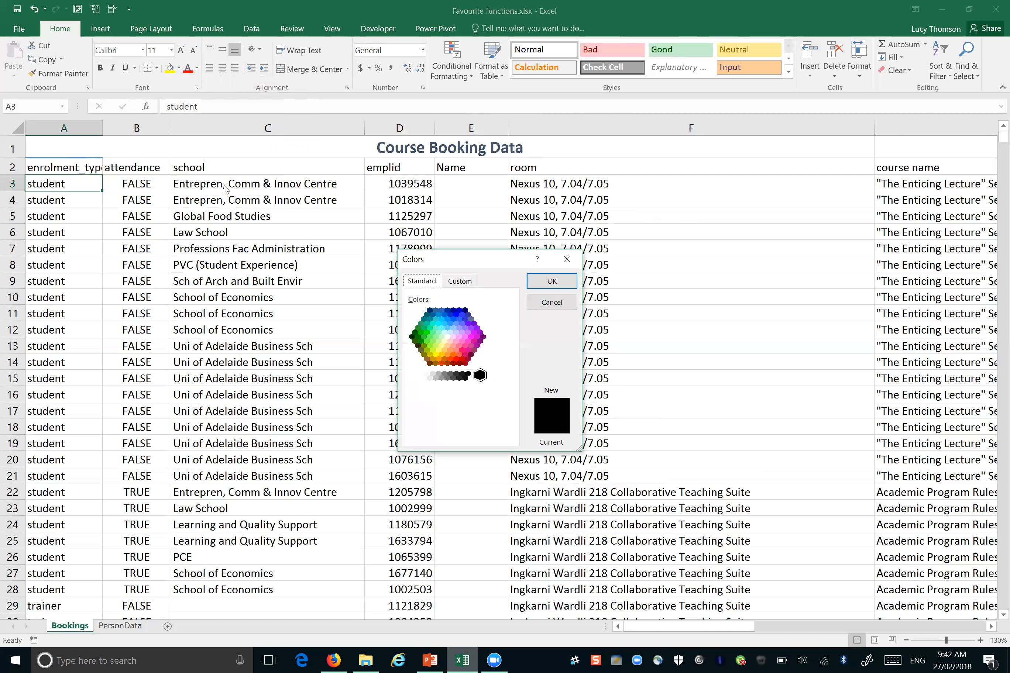
left_click(566, 259)
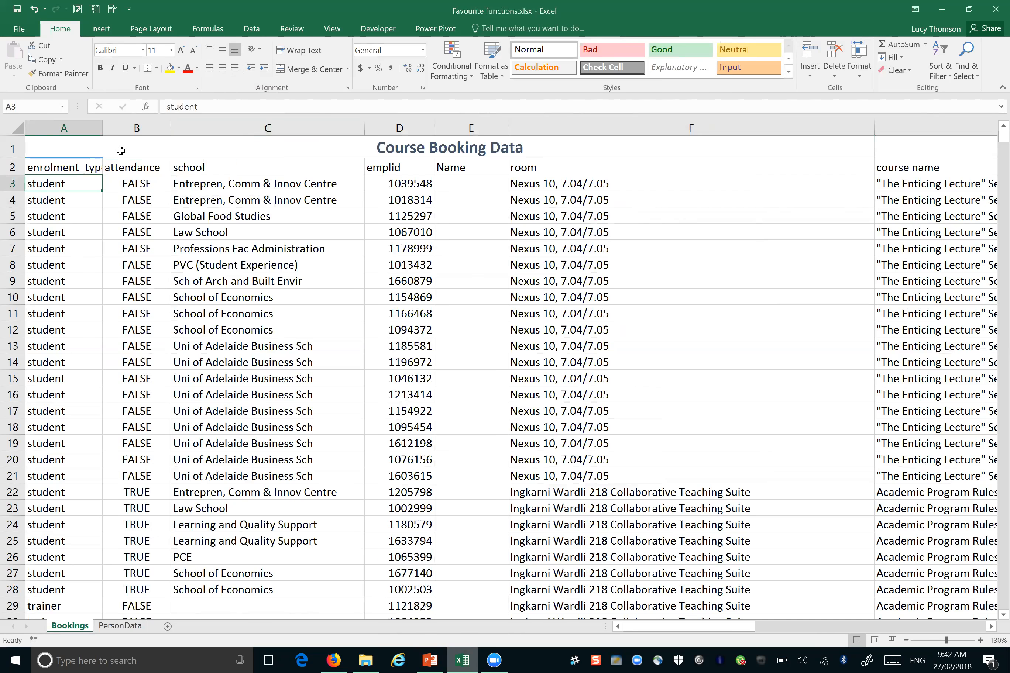
Step: Select whole columns A, B and C one after another
left_click(91, 125)
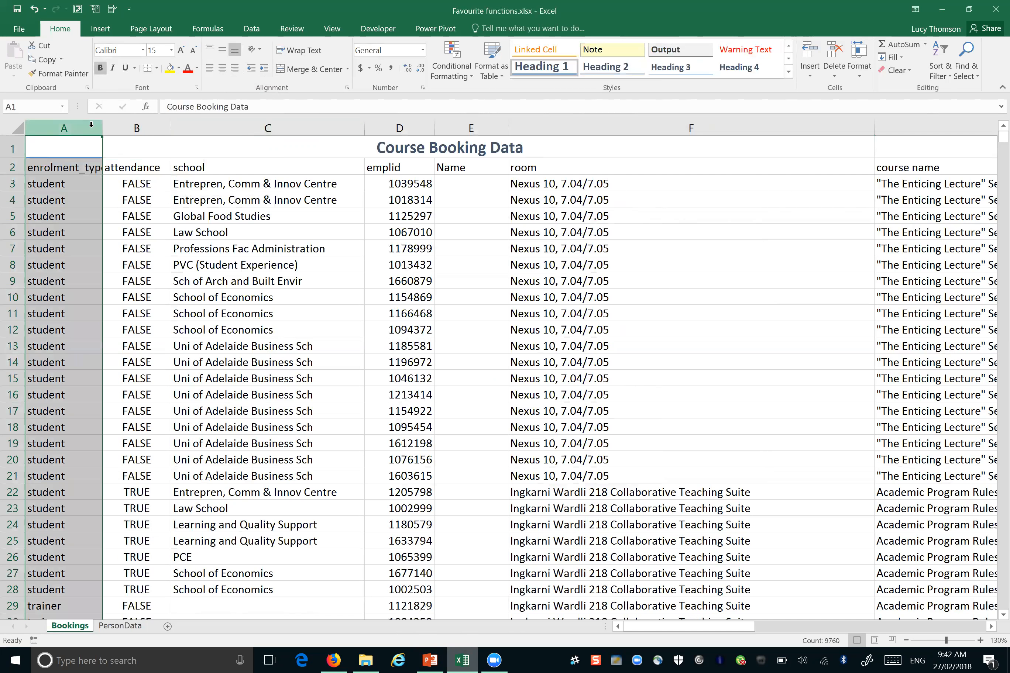
left_click(136, 127)
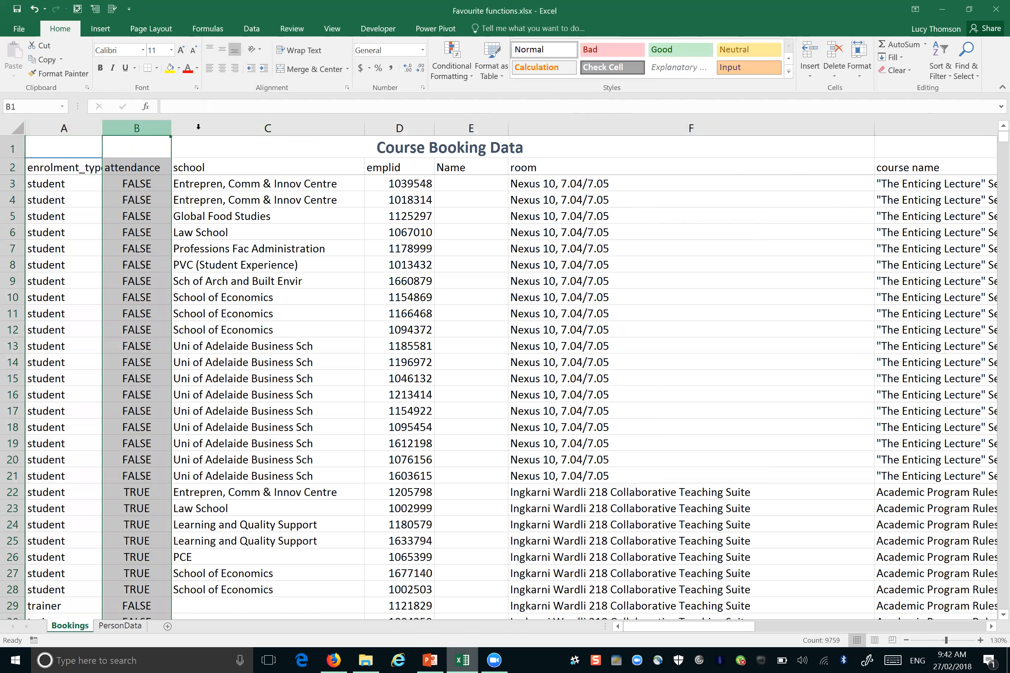
left_click(208, 126)
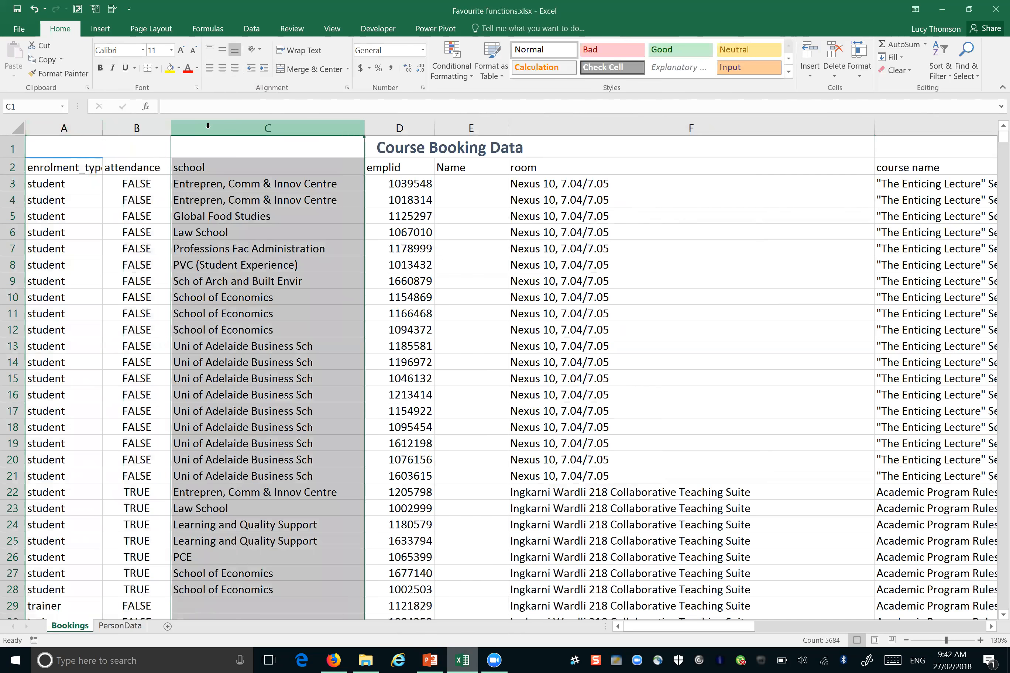
Step: Select the adjacent rows 4 to 6 as one block
left_click(10, 200)
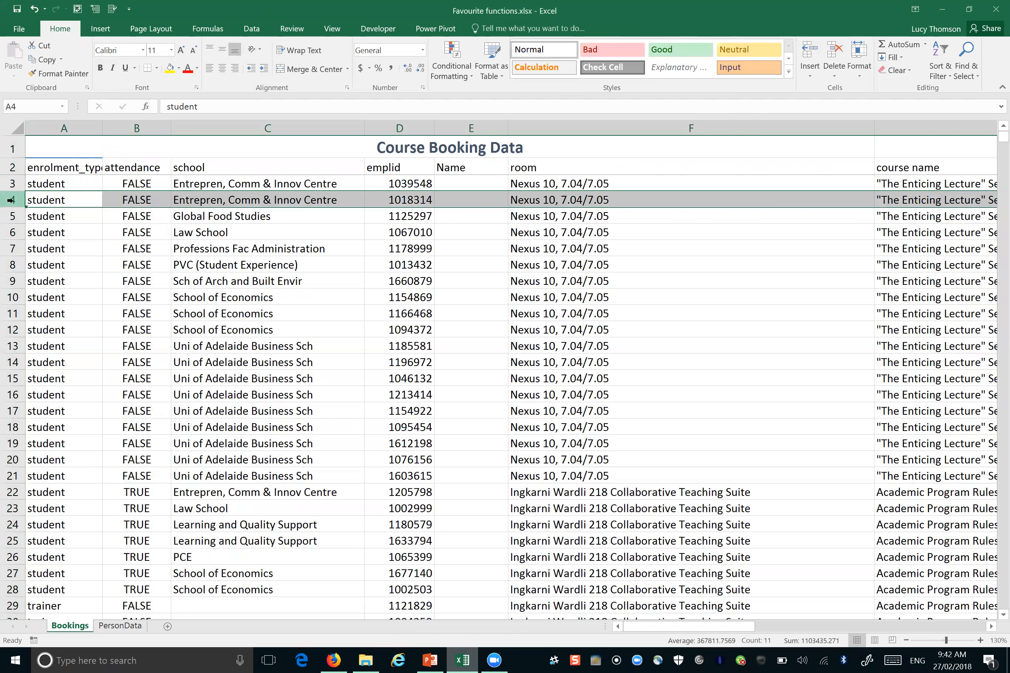
left_click_drag(17, 237, 16, 236)
left_click(17, 236)
left_click(17, 236)
left_click(13, 234, "shift")
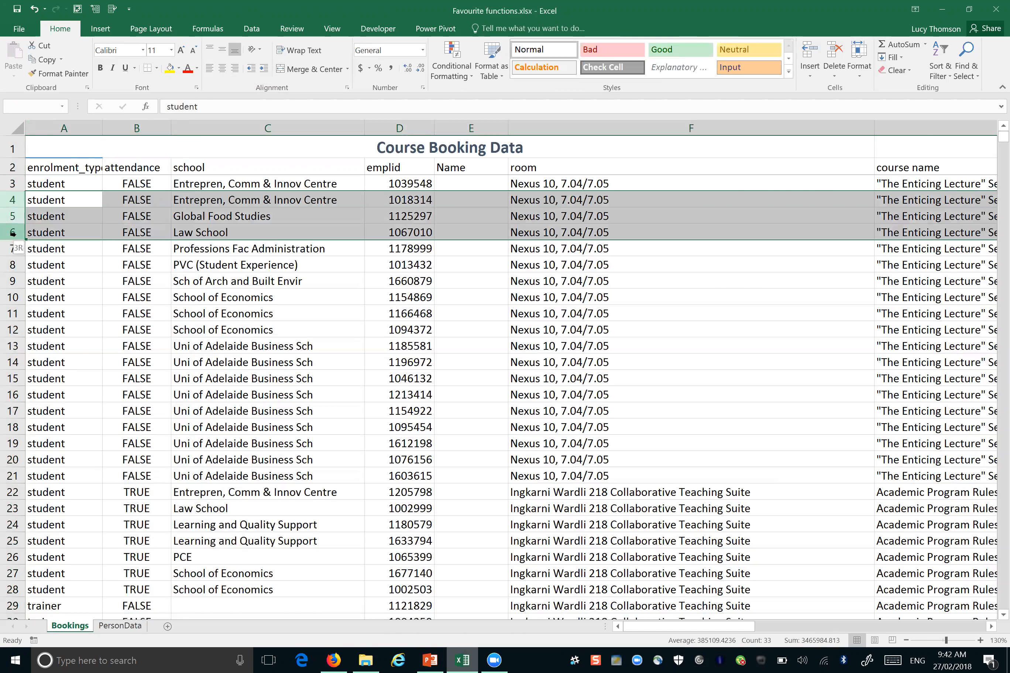
Step: Select the non-adjacent rows 4, 6, 8 and 10 together
left_click(11, 200)
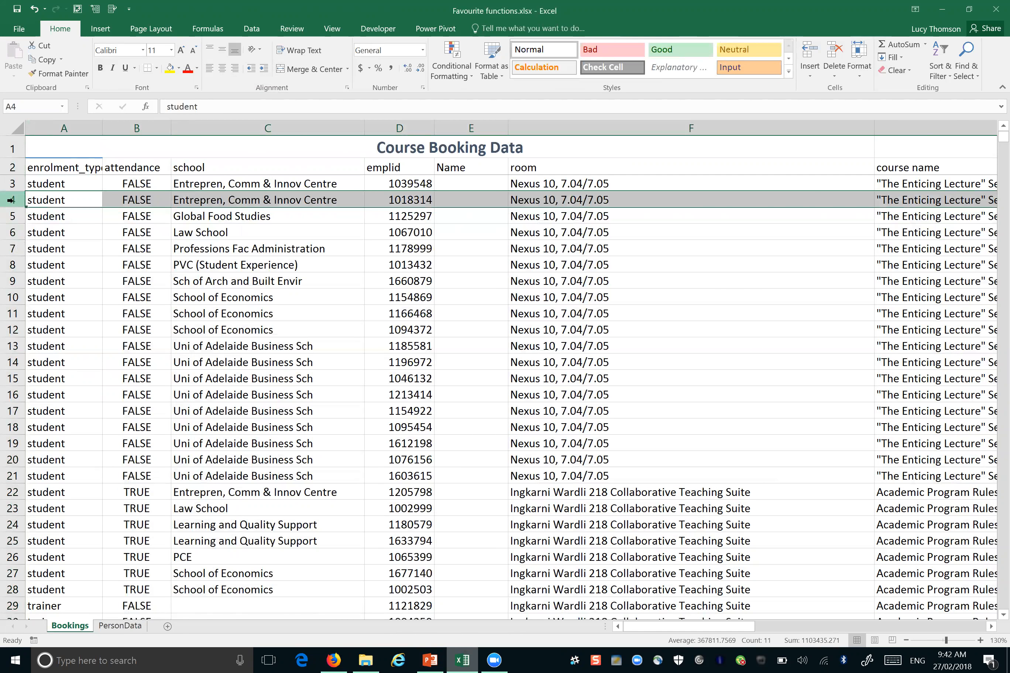
left_click(12, 233, "ctrl")
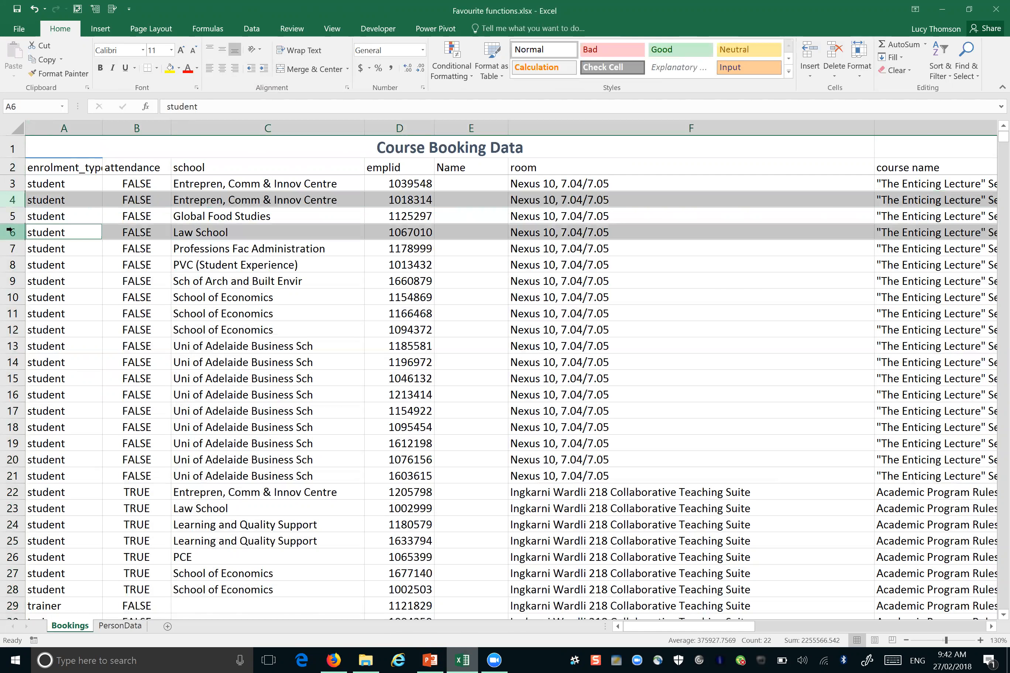
left_click(12, 265, "ctrl")
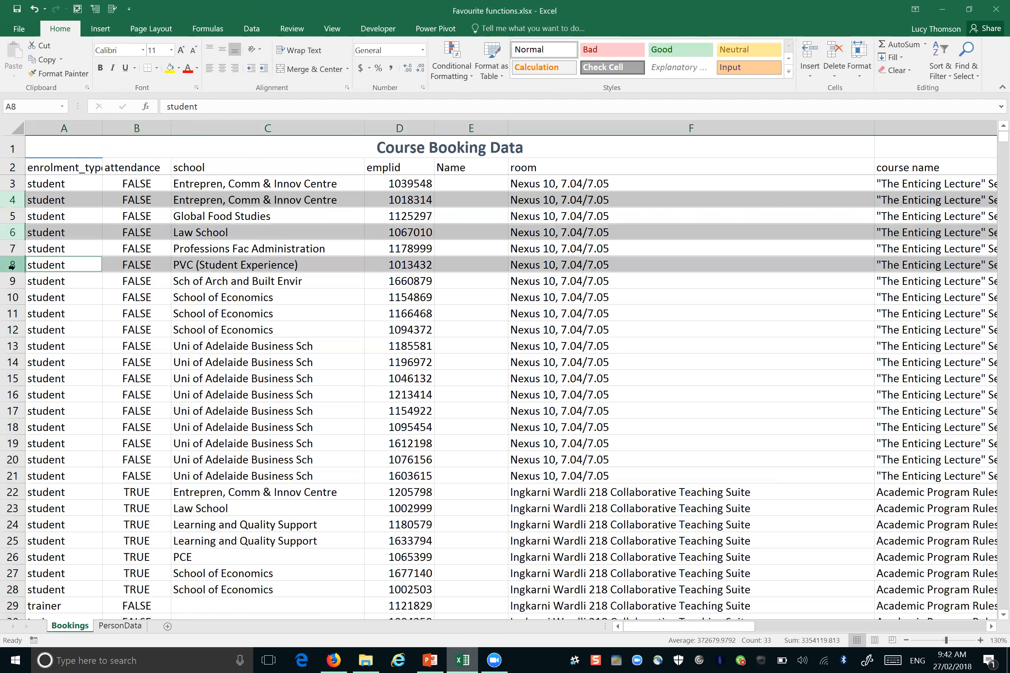
left_click(12, 298, "ctrl")
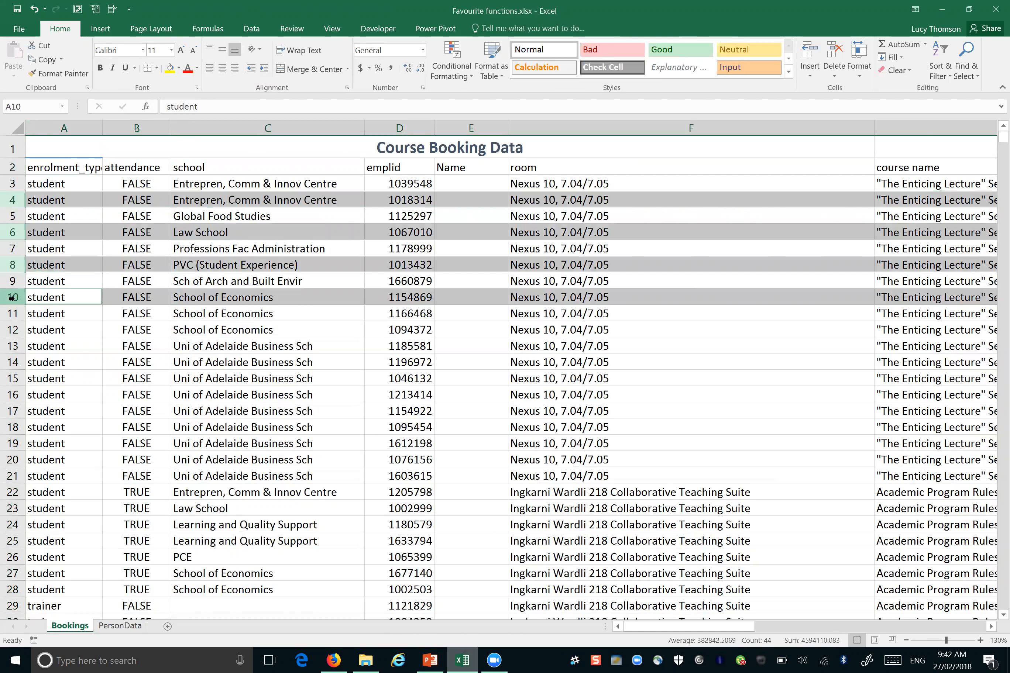
Step: Clear the row selection and select the entire Bookings sheet
left_click(136, 200)
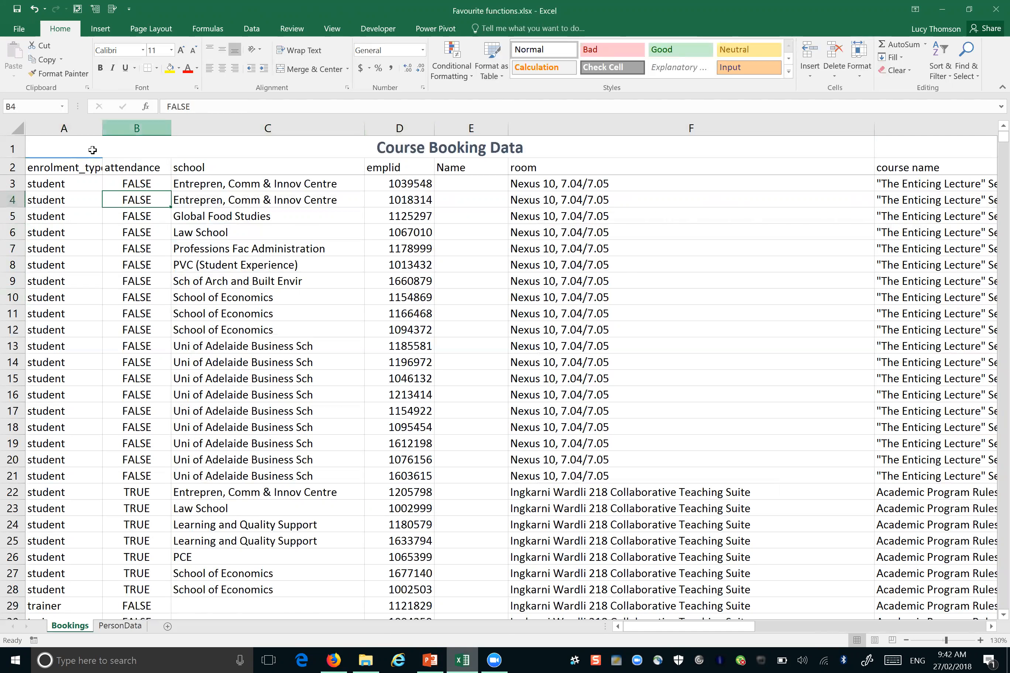
left_click(16, 131)
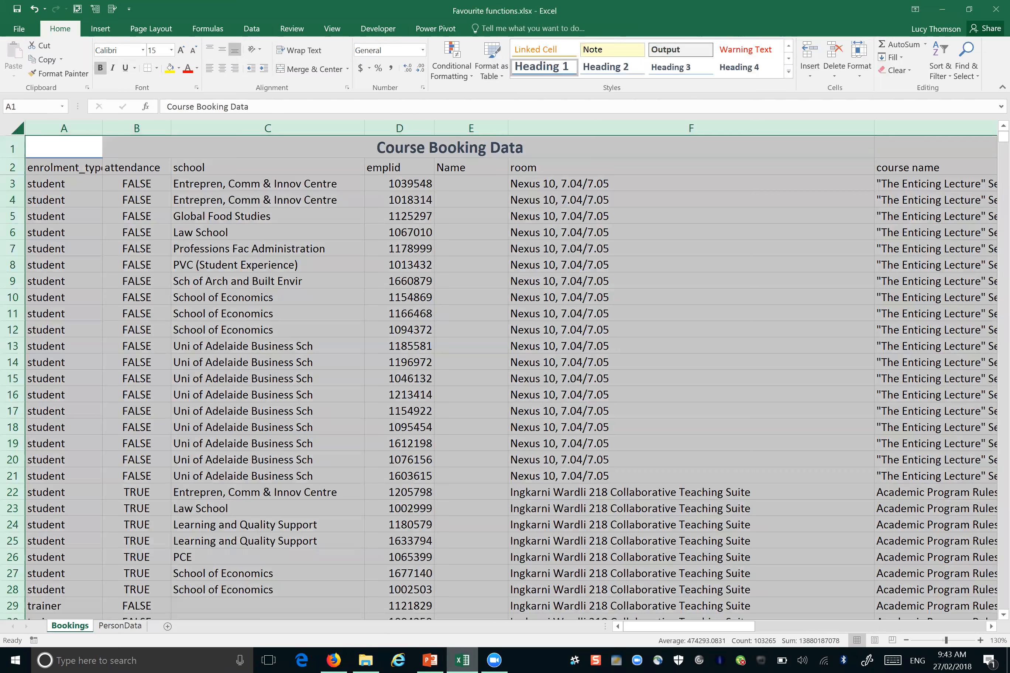
Step: Try to format the whole sheet as a table with headers in a blue Light style, and cancel the large operation
left_click(498, 77)
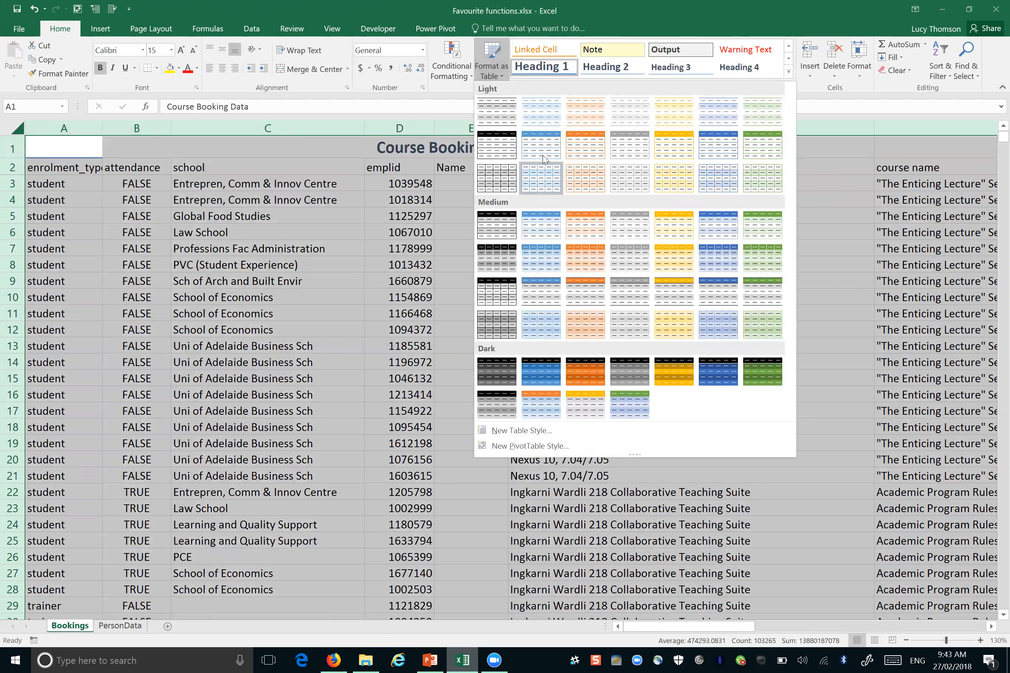
left_click(541, 155)
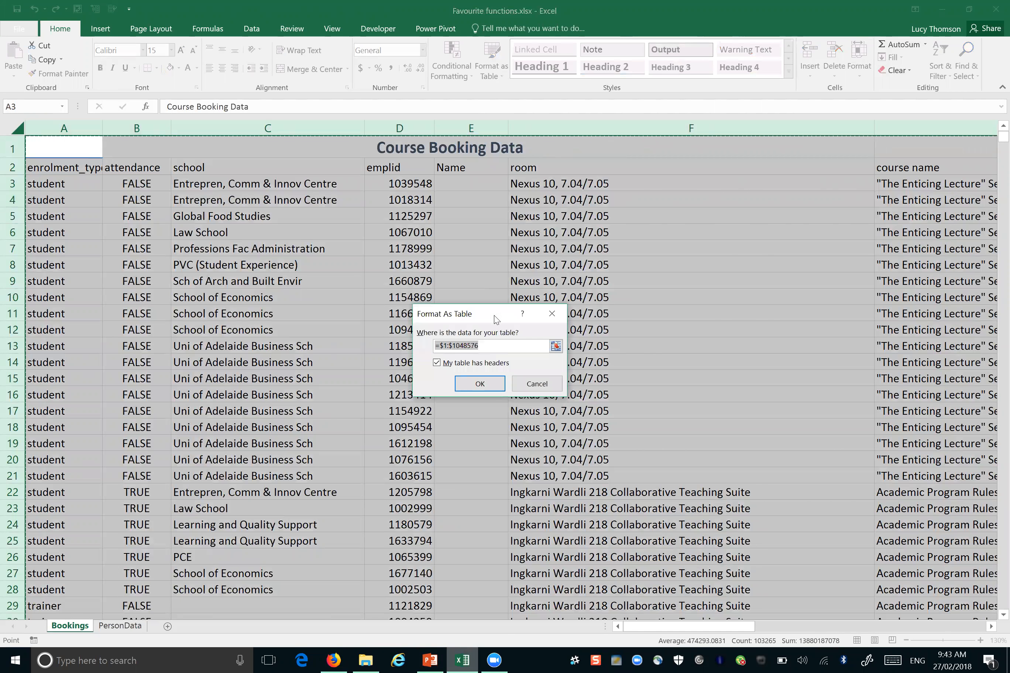
left_click(480, 382)
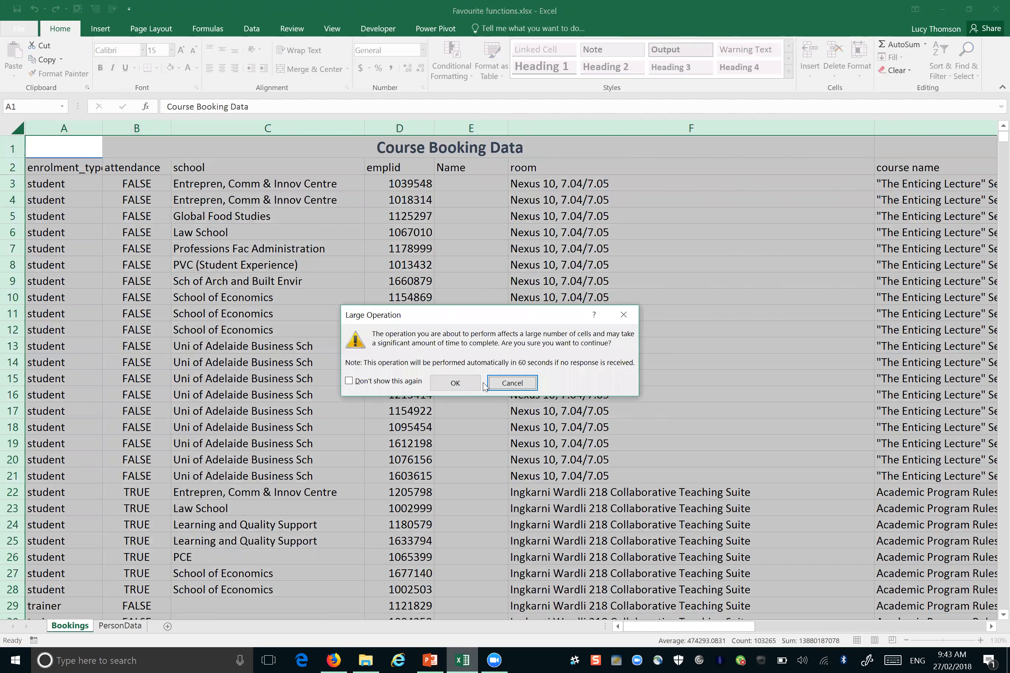
left_click(508, 382)
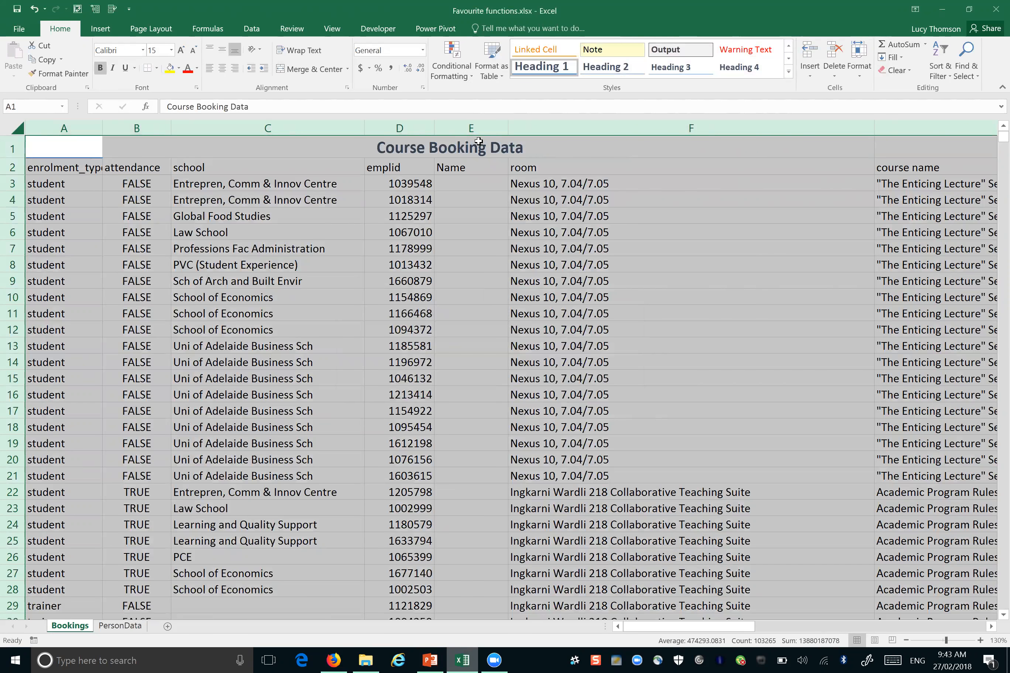
left_click(490, 79)
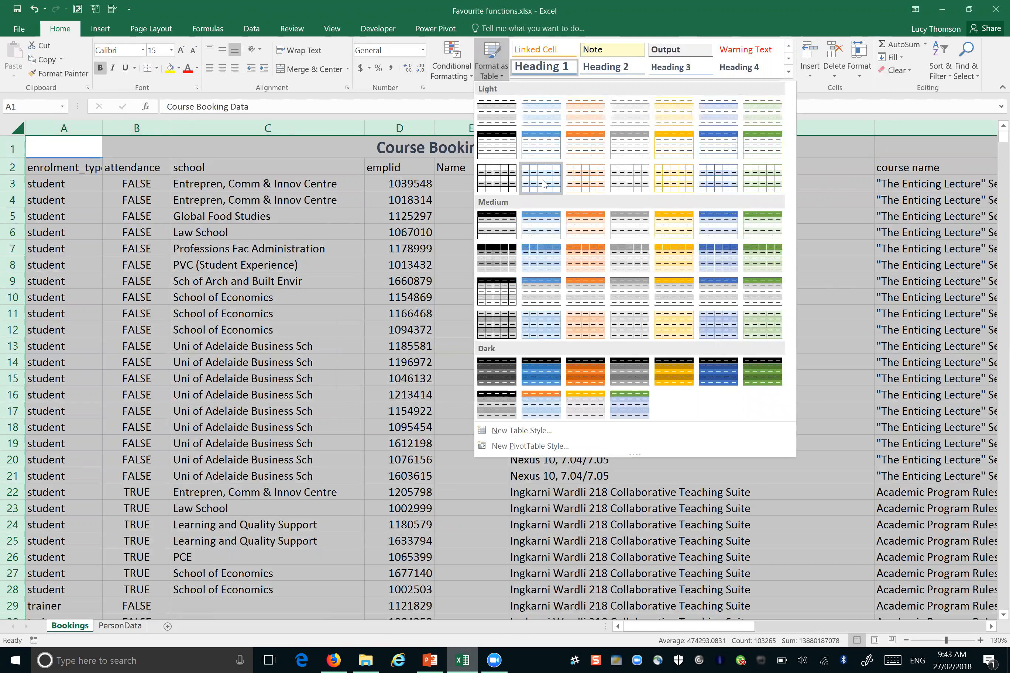
left_click(548, 216)
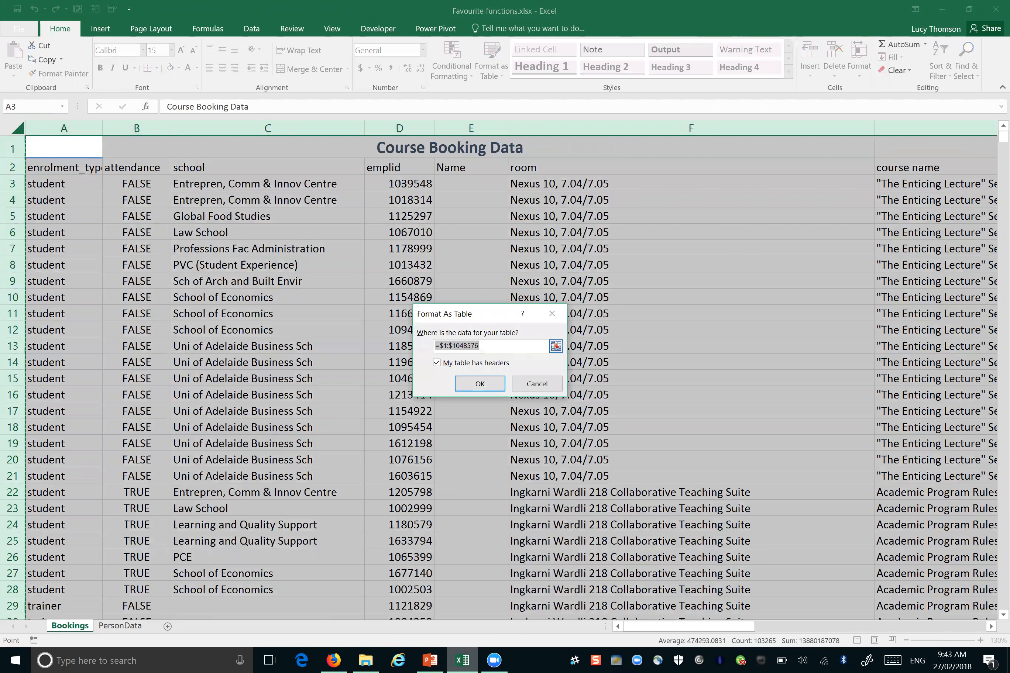
left_click(447, 346)
type("2")
key("Left")
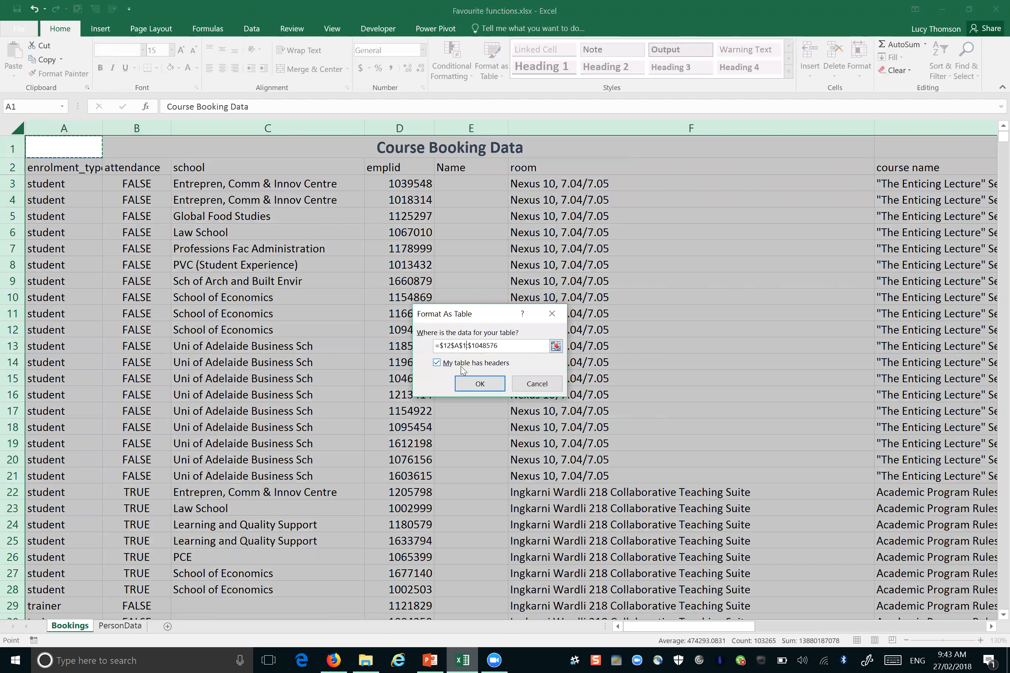
left_click(549, 380)
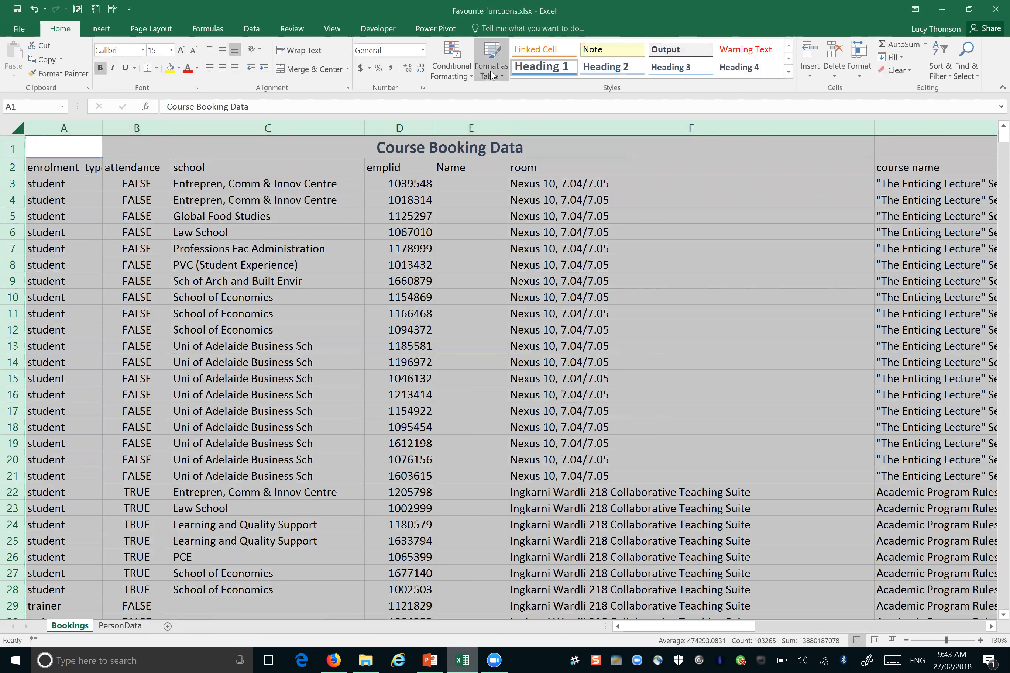
Step: Try to format the Bookings sheet from row 2 down as a table with headers, suppressing the large-operation warning and continuing
left_click(488, 74)
left_click(546, 241)
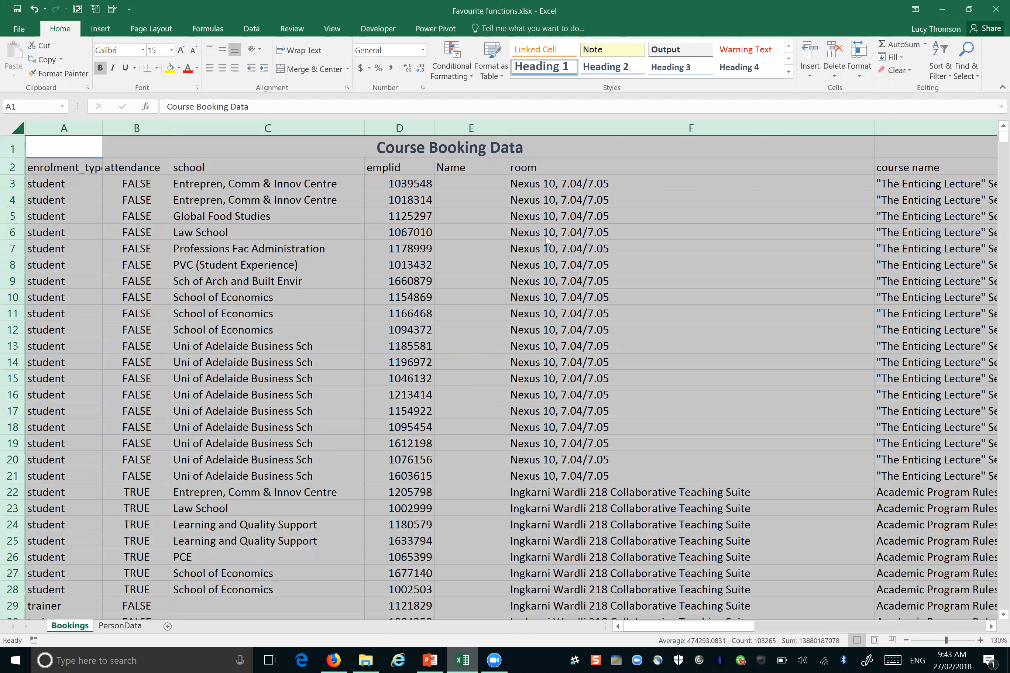
left_click(443, 346)
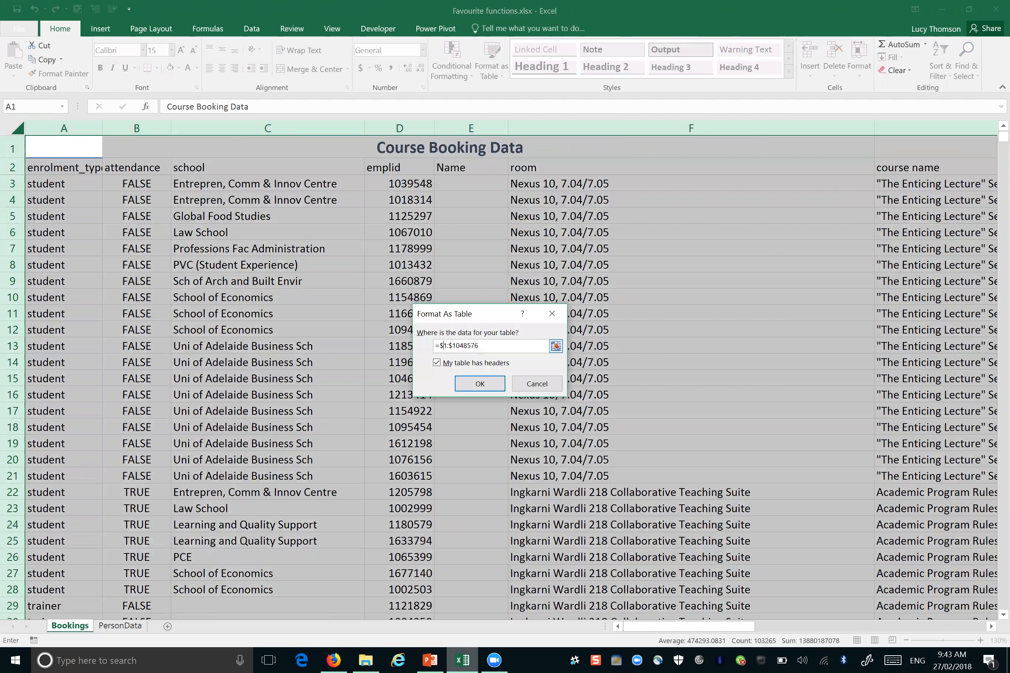
key("Delete")
type("2")
left_click(475, 385)
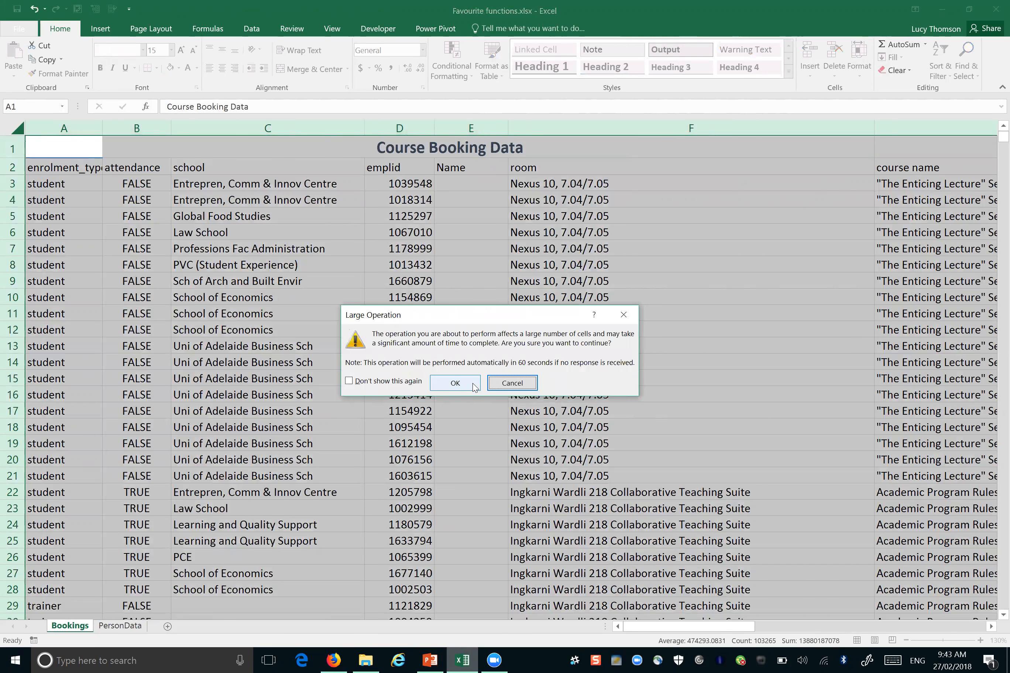
left_click(349, 381)
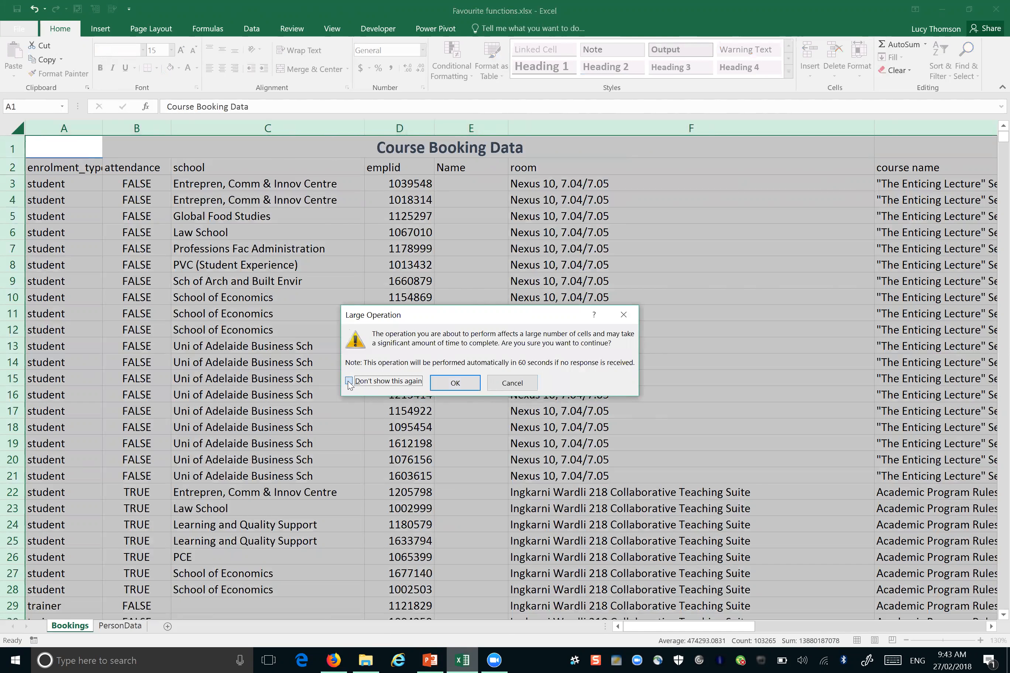
left_click(445, 386)
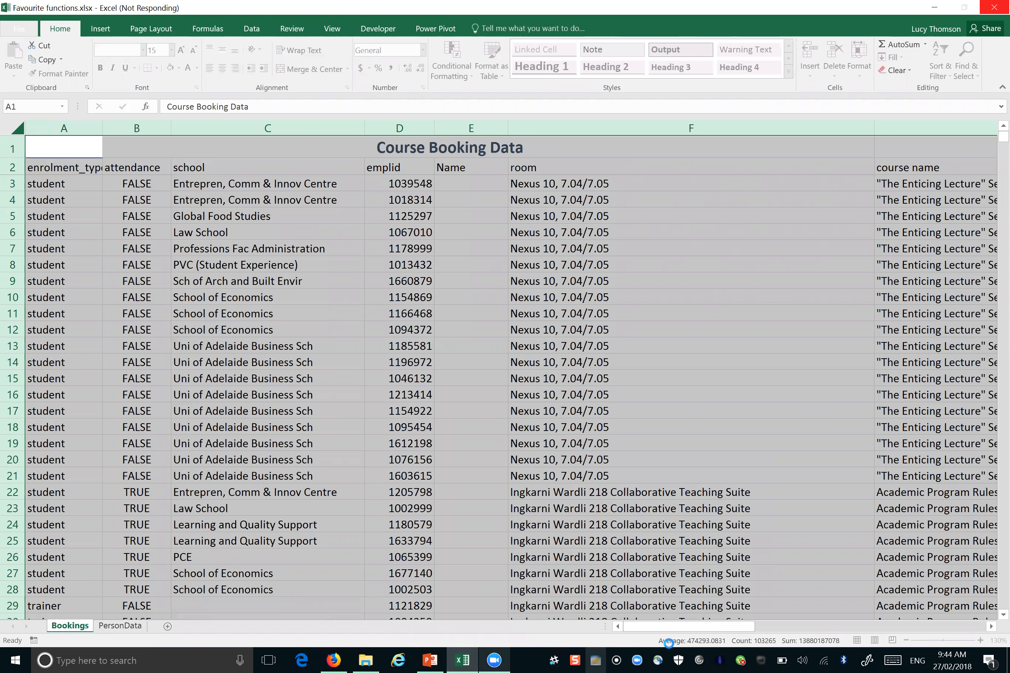
left_click(802, 660)
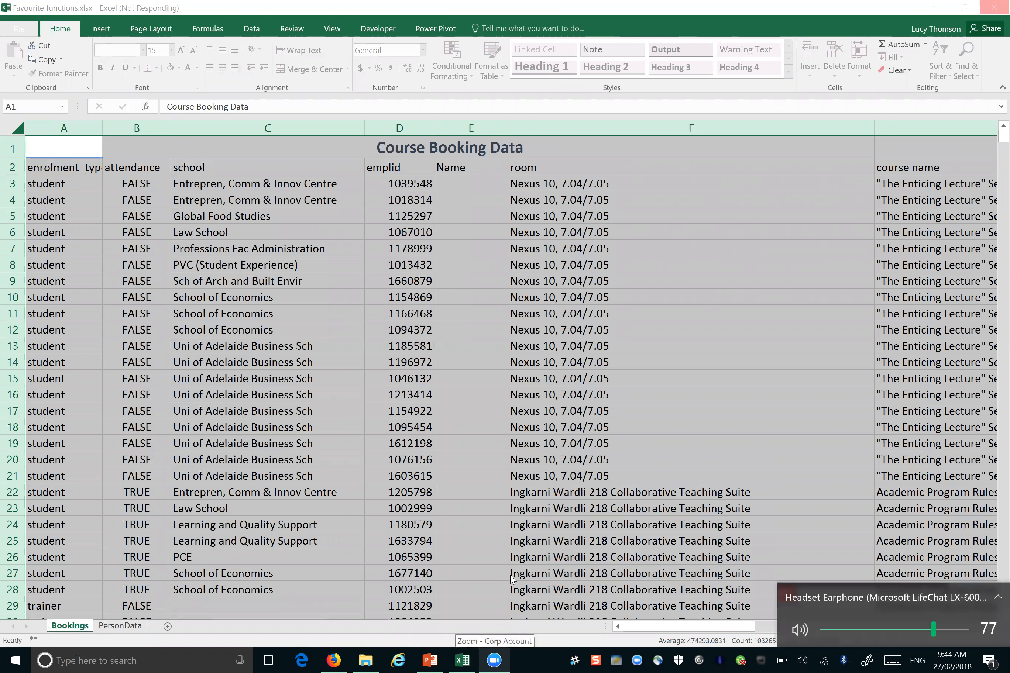
left_click(447, 563)
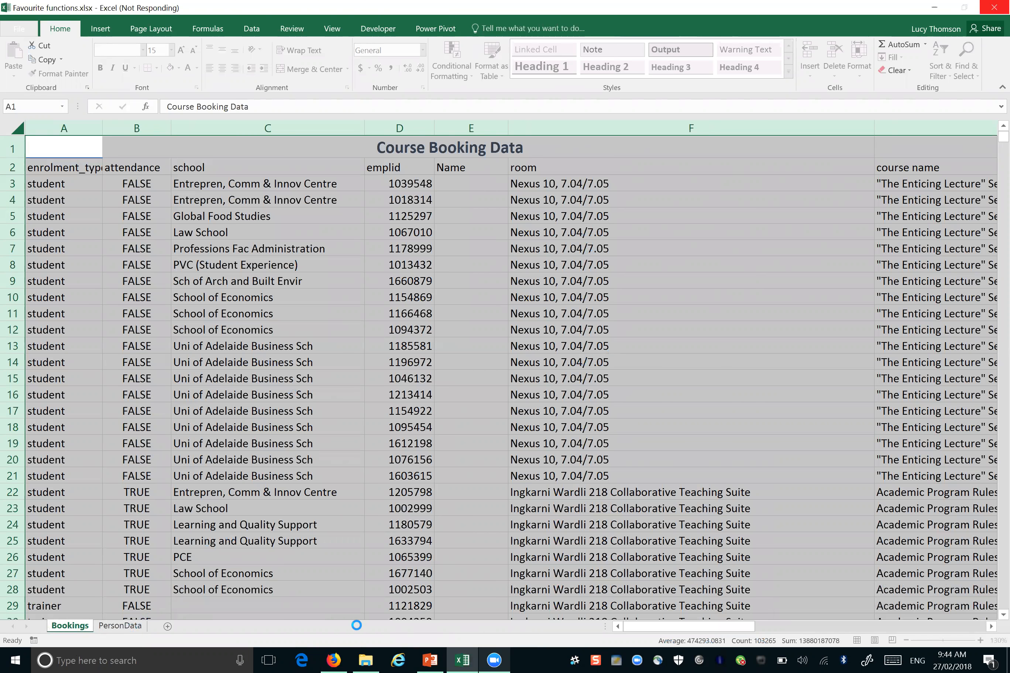
Step: Reopen Favourite functions.xlsx as read-only from the sample files folder and show the PersonData sheet
left_click(367, 660)
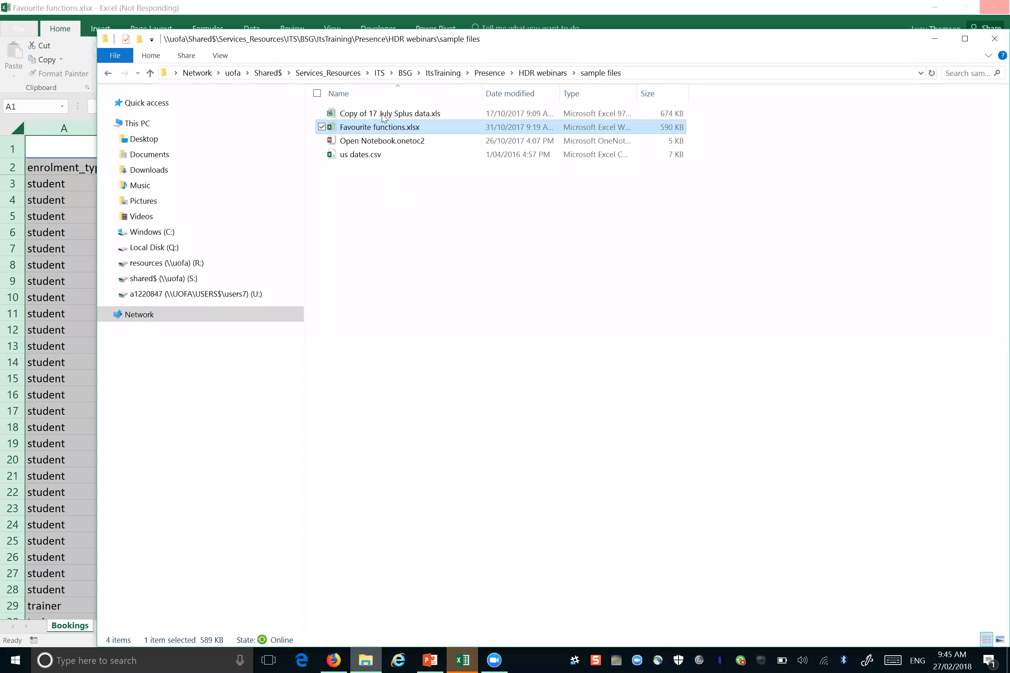
double_click(384, 130)
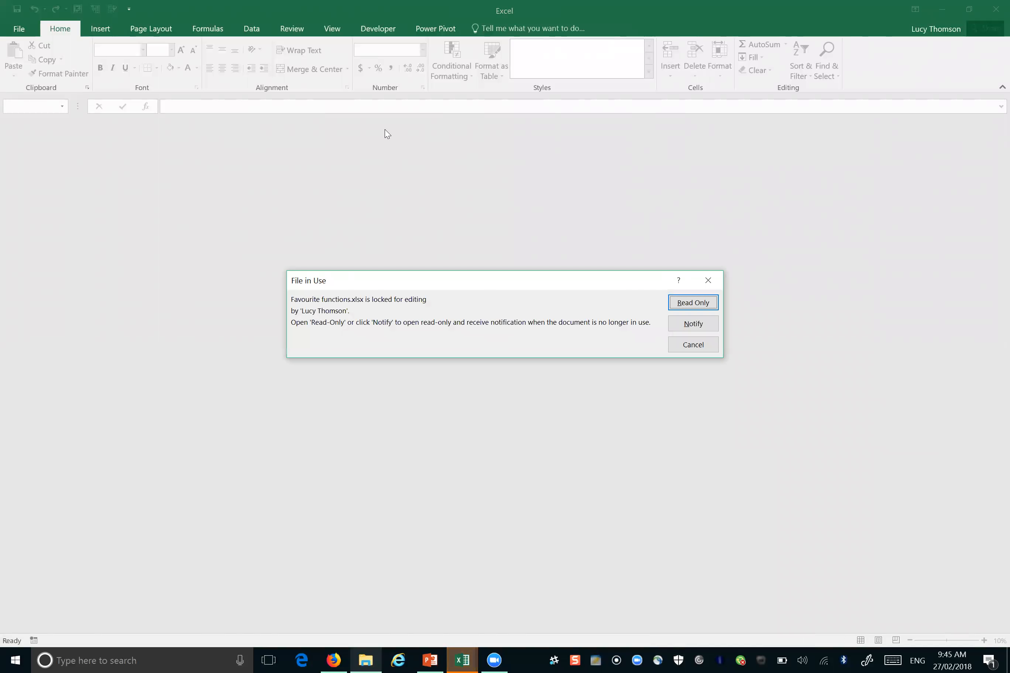
left_click(706, 306)
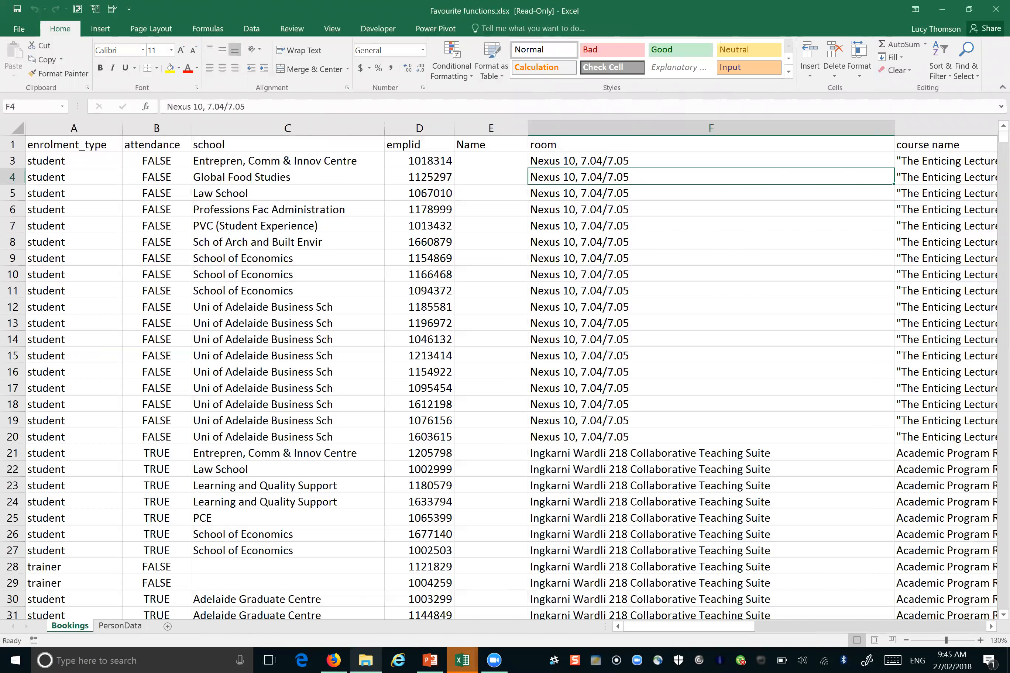
left_click(120, 626)
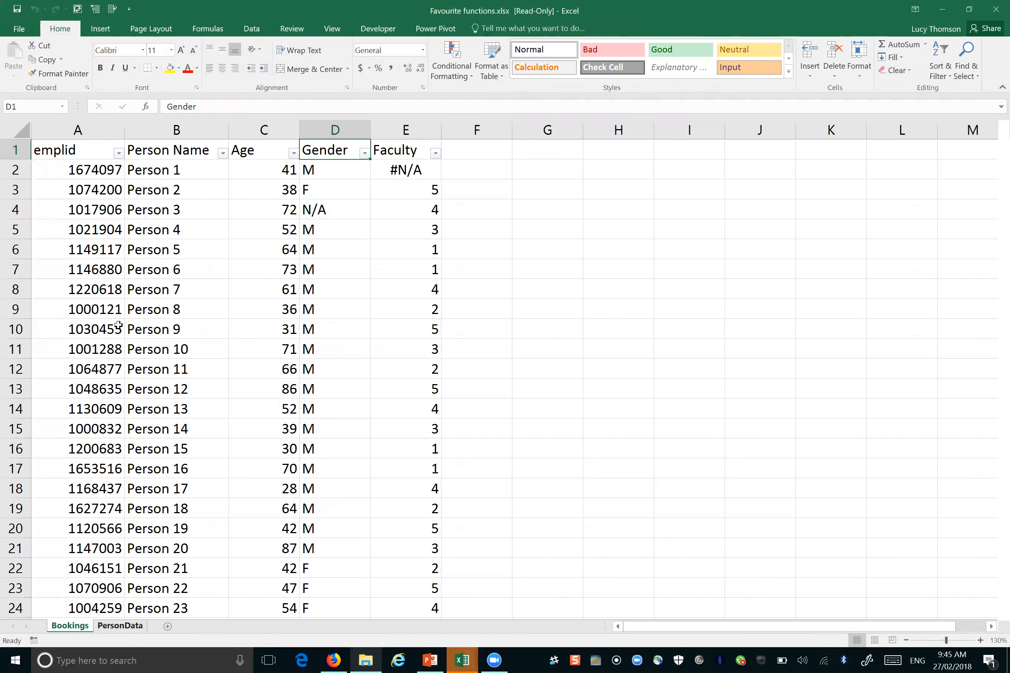
Step: Select the PersonData block from the emplid header cell by cell across to column F and down to the last data row
left_click(95, 221)
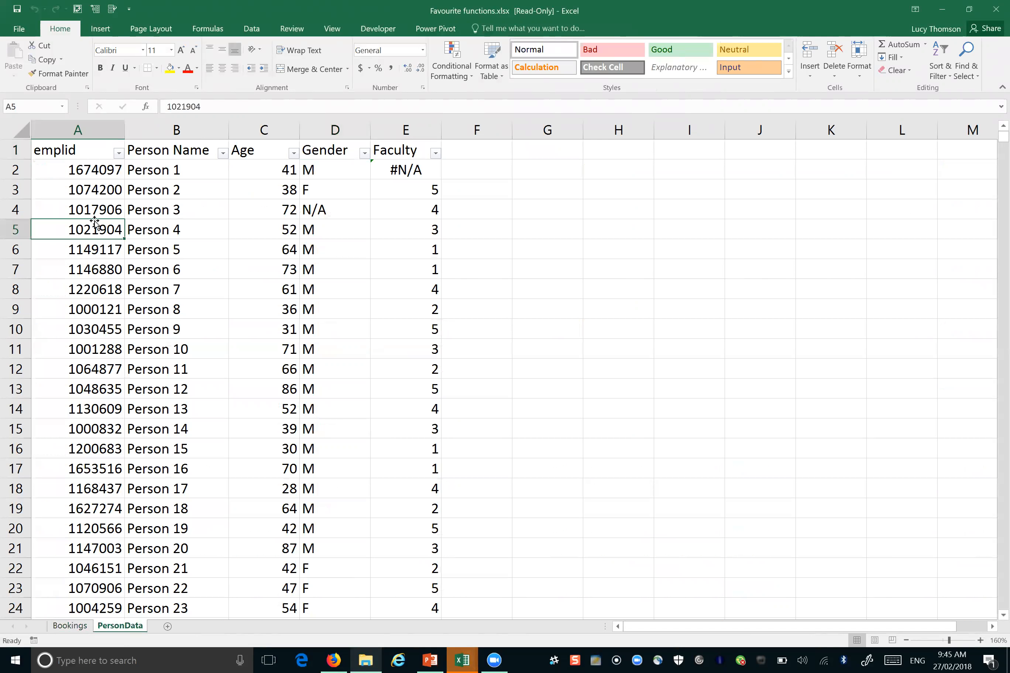
left_click(64, 150)
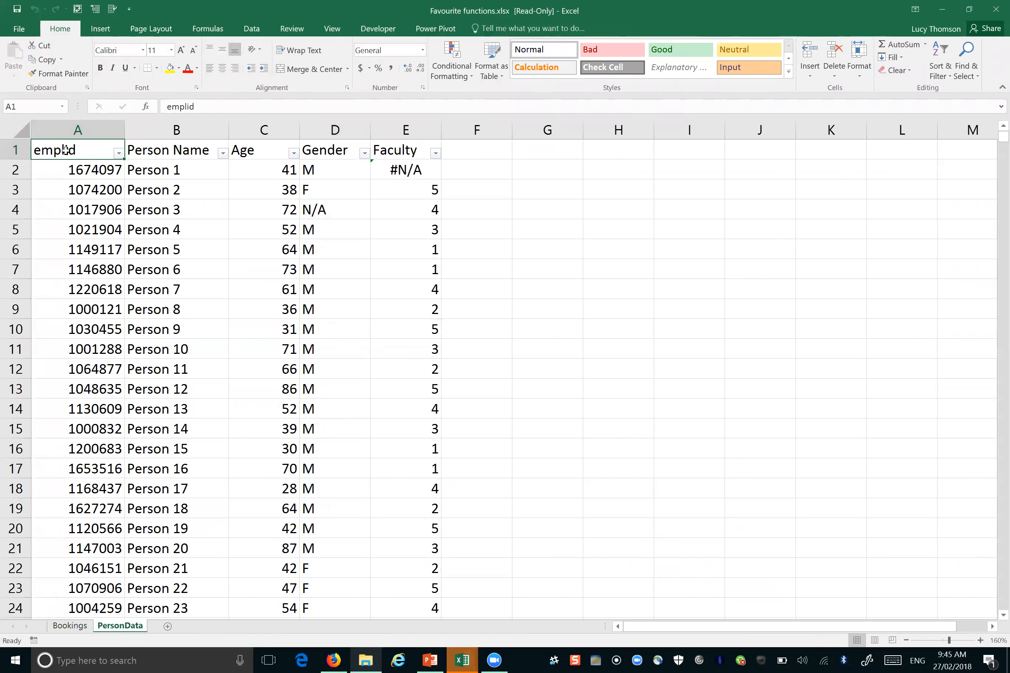
key("shift+Right")
key("shift+Right")
key("shift+Right")
key("shift+Right")
key("shift+Right")
key("ctrl+shift+Down")
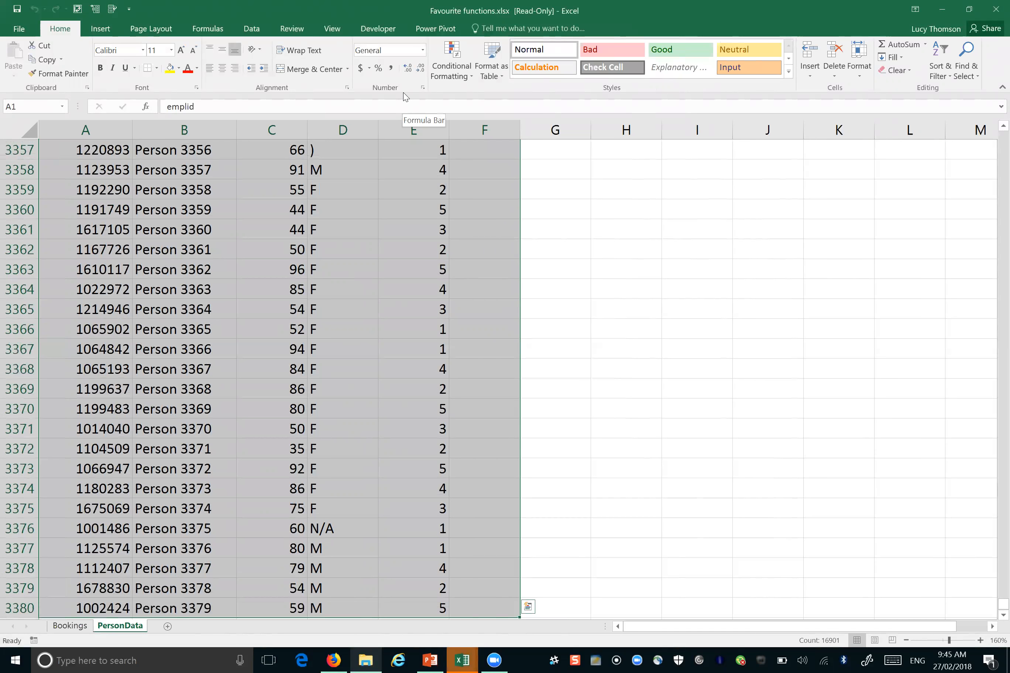
Step: Reselect the PersonData range A1:F3380 from cell A1 and format it as a table with headers in a blue Medium style
key("ctrl+Home")
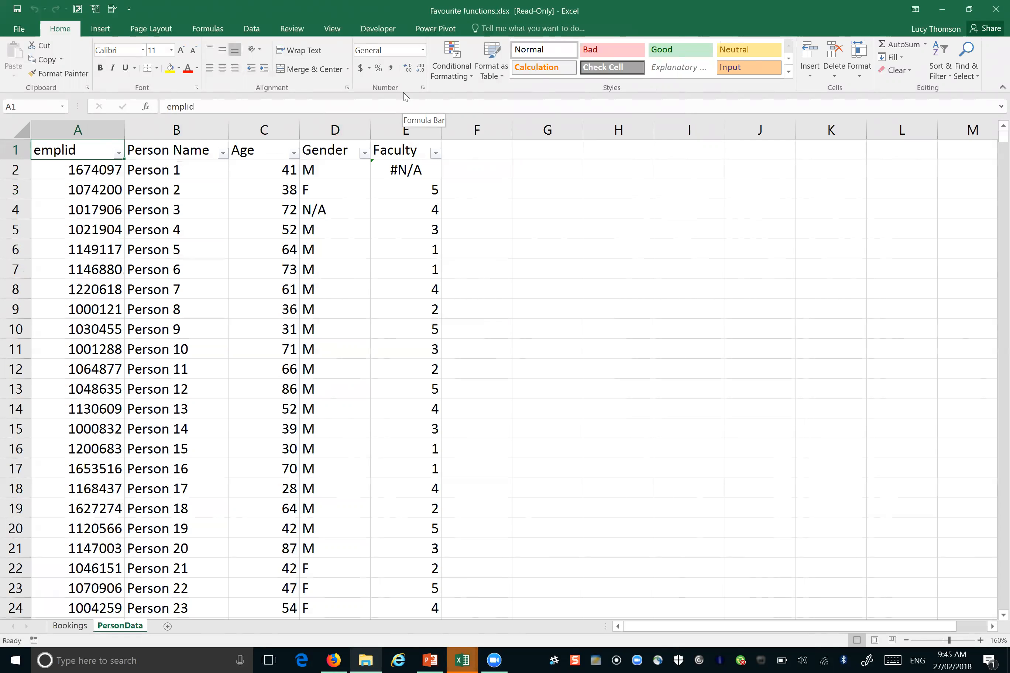
key("ctrl+shift+Right")
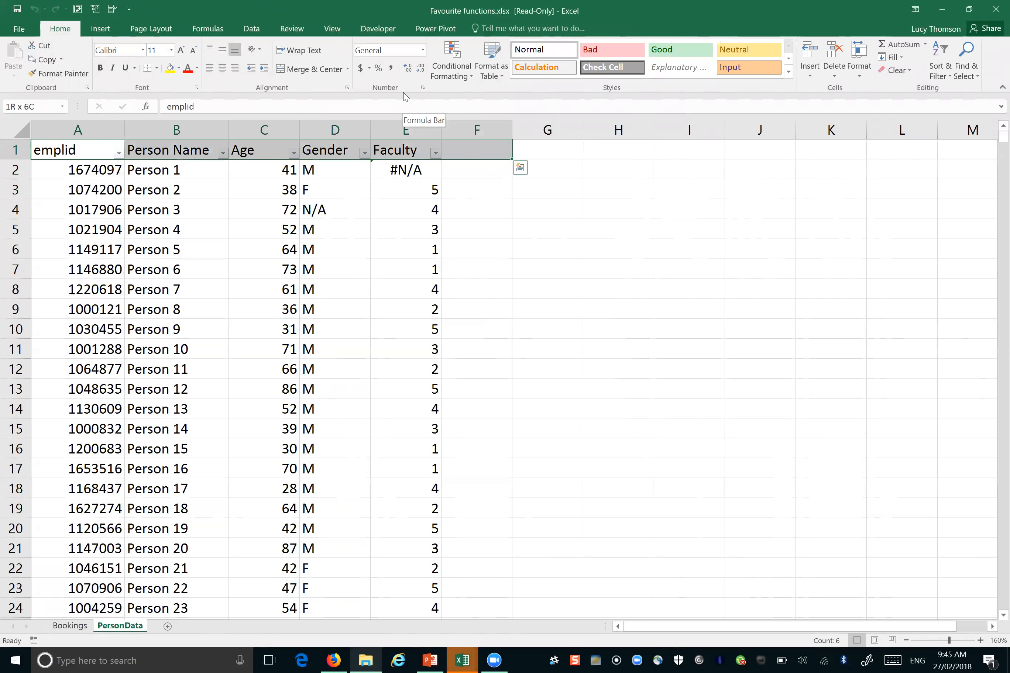
key("ctrl+shift+Down")
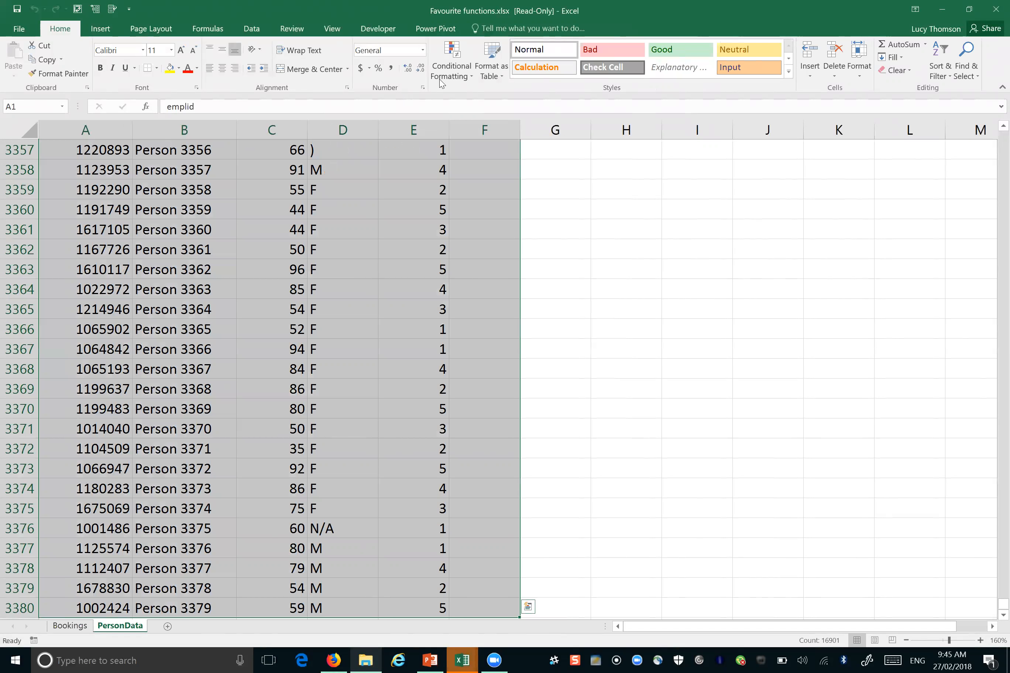
left_click(493, 69)
left_click(537, 238)
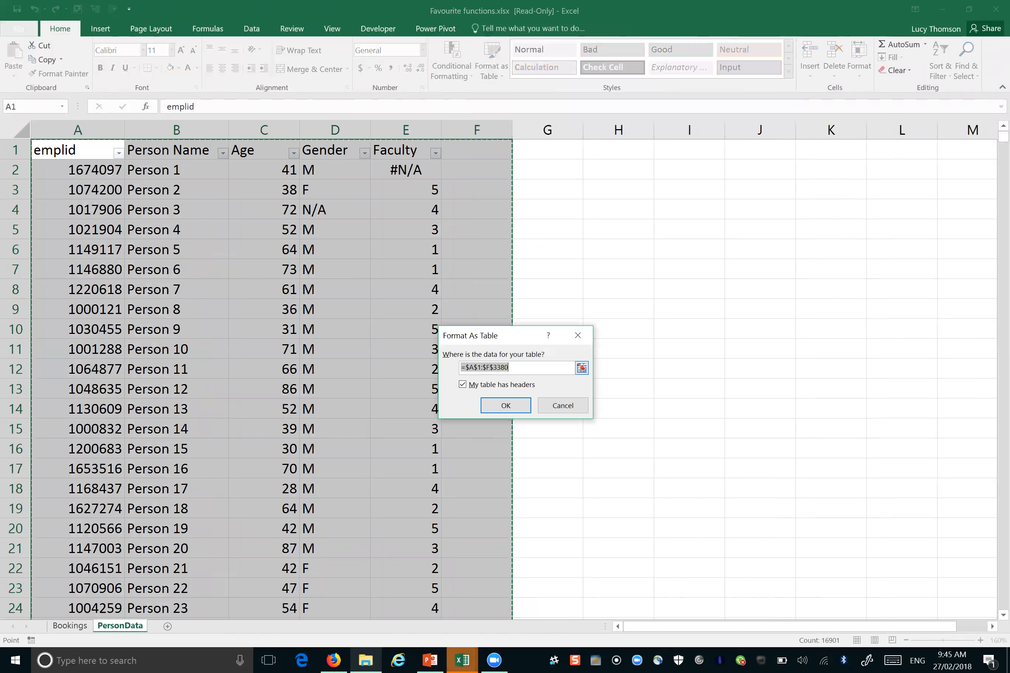
left_click(514, 407)
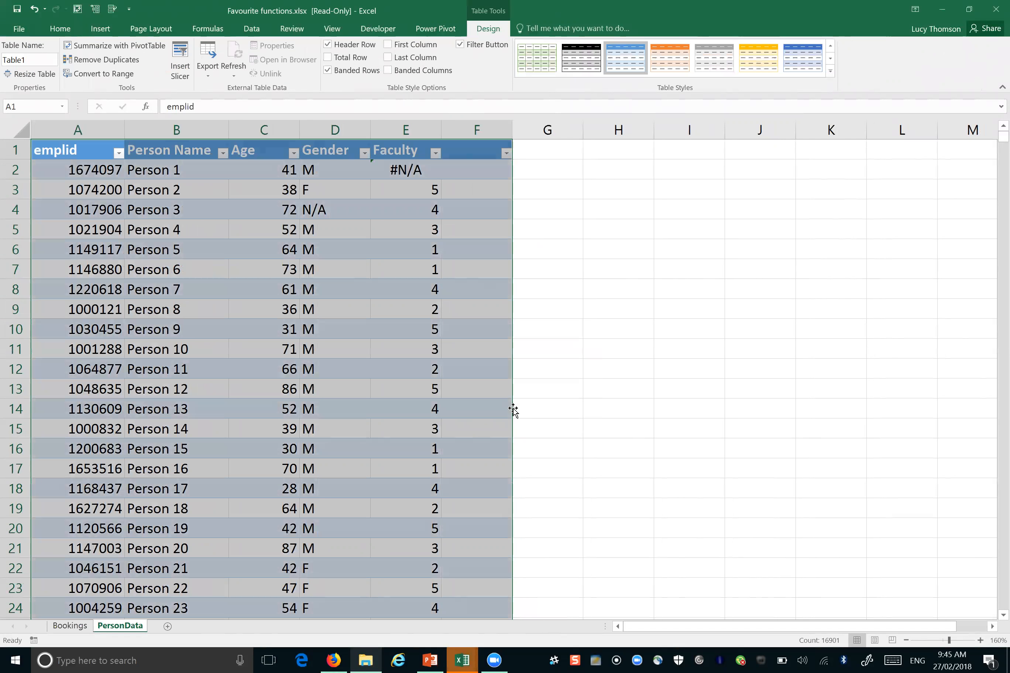
Step: Select a cell outside the table and return to one inside it to examine when the table design tools are available
left_click(217, 392)
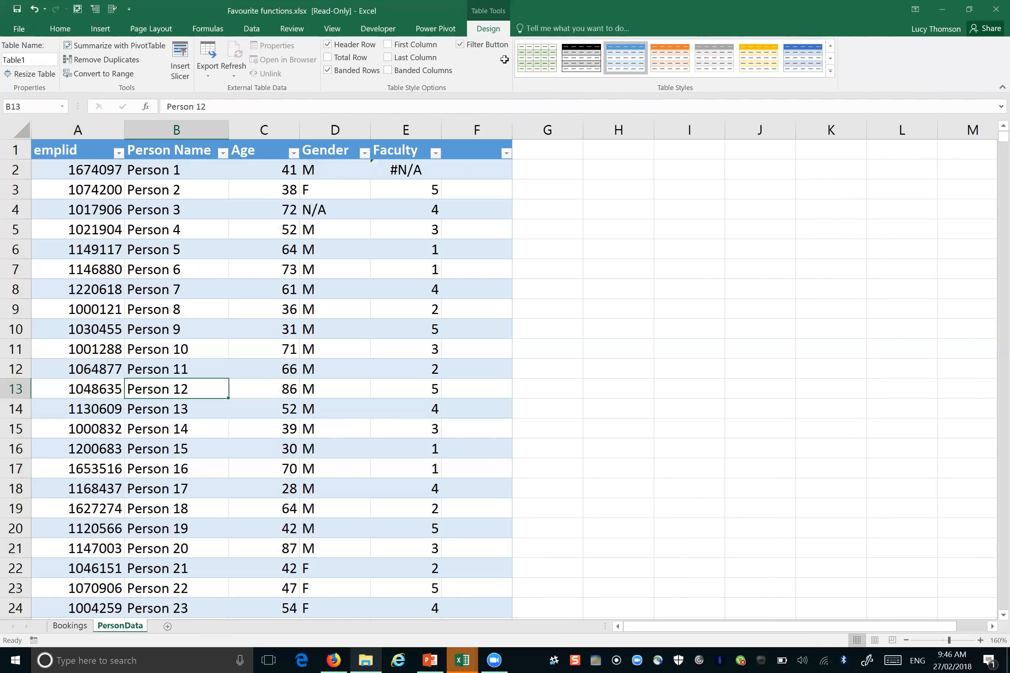
left_click(626, 238)
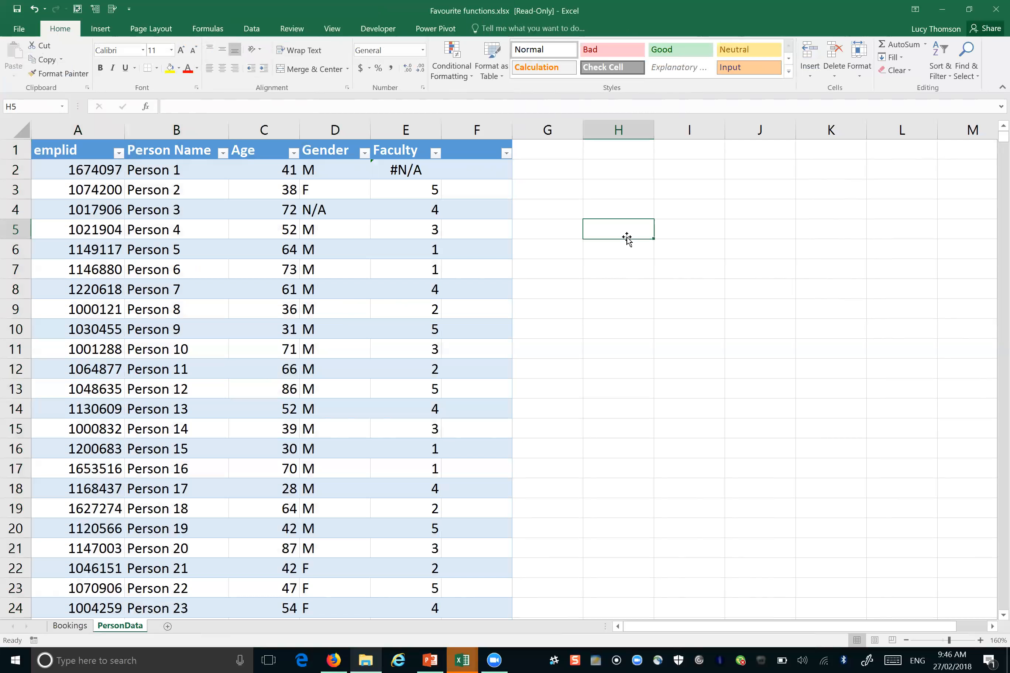
left_click(216, 286)
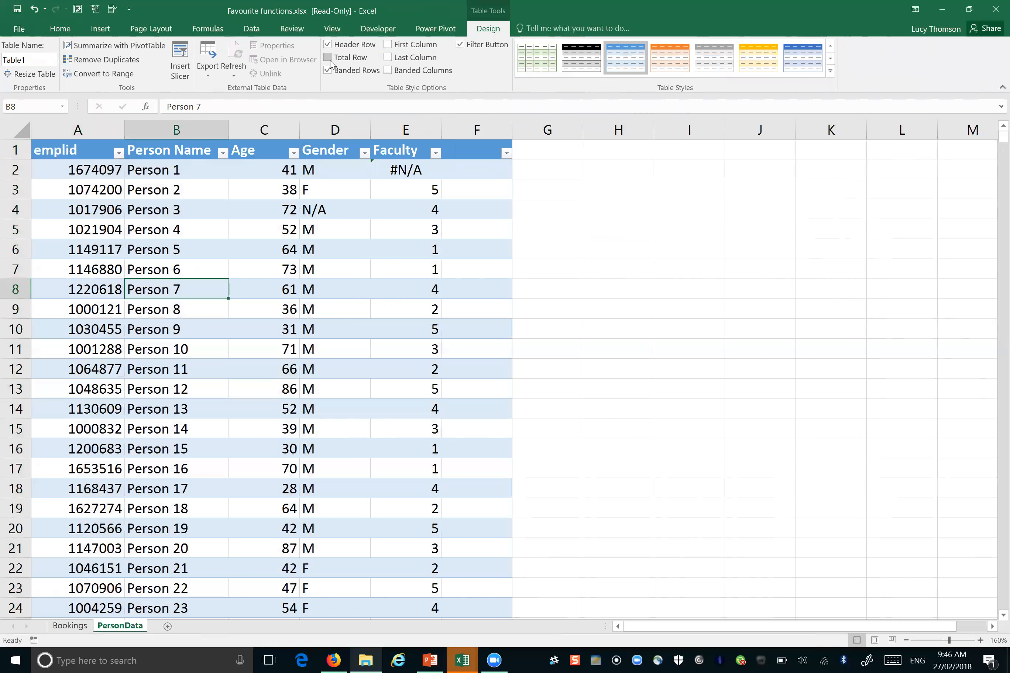
Step: Try the table without banded rows and with first-column emphasis, restoring each option to its original setting
left_click(325, 71)
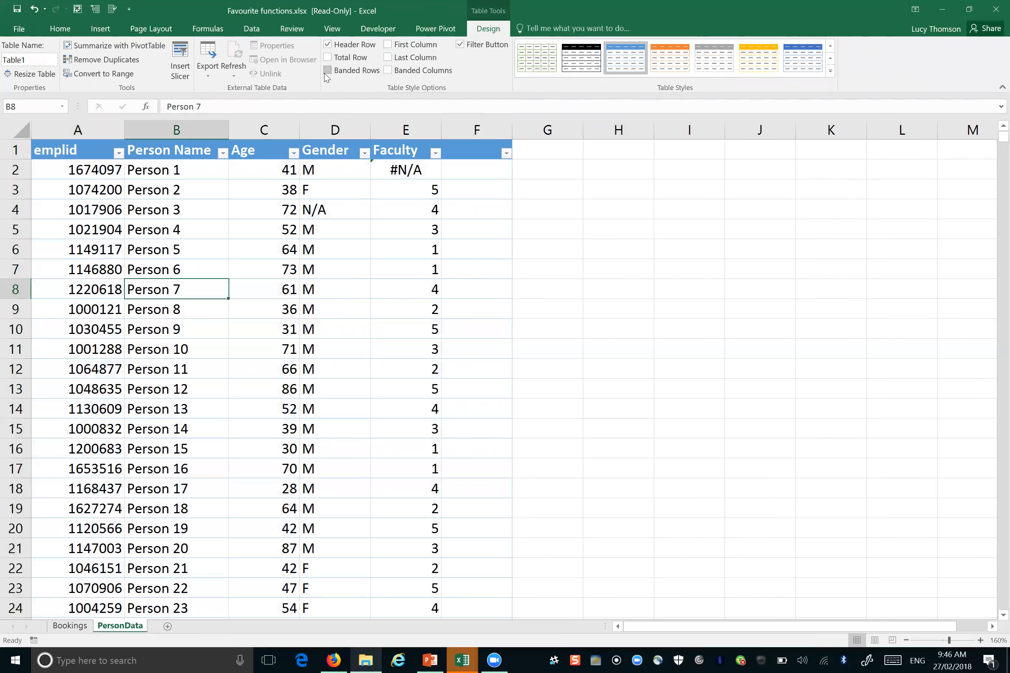
left_click(325, 72)
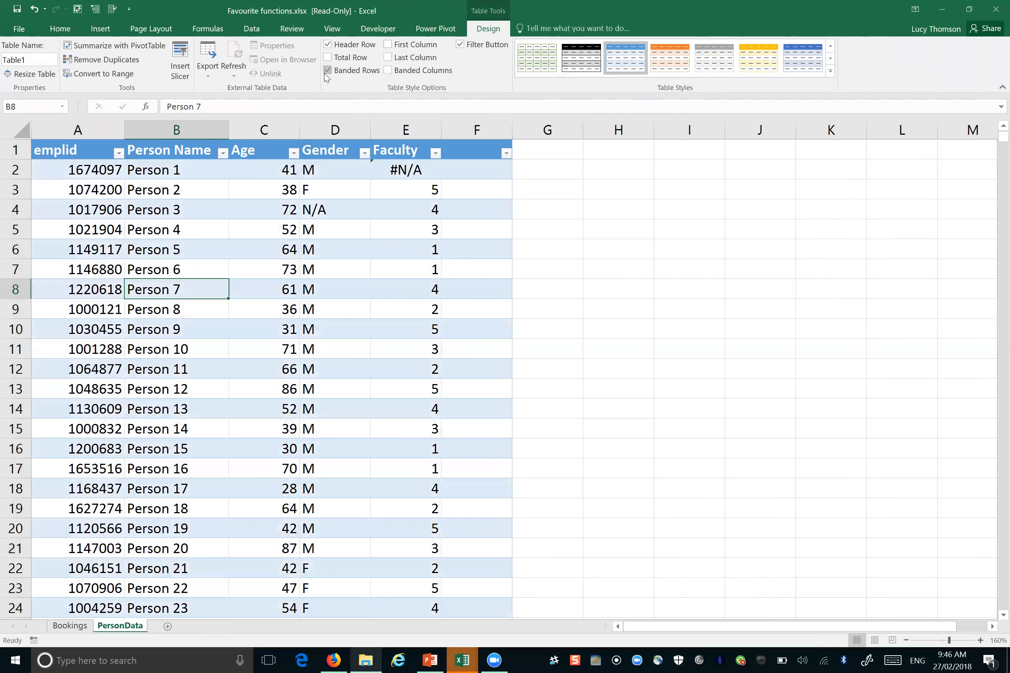
left_click(388, 44)
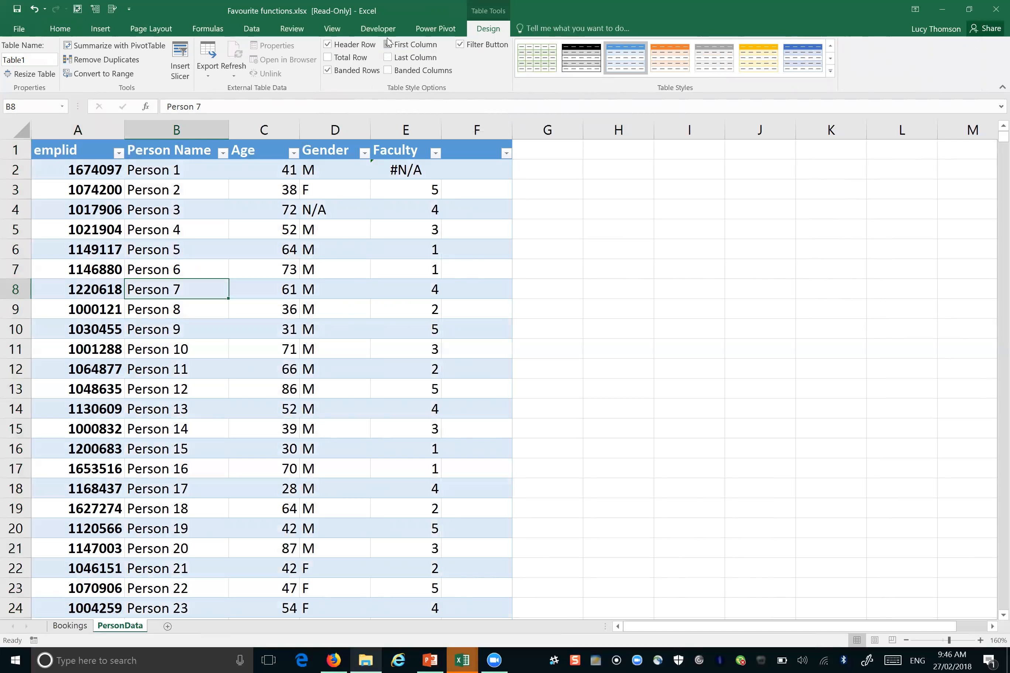
left_click(388, 43)
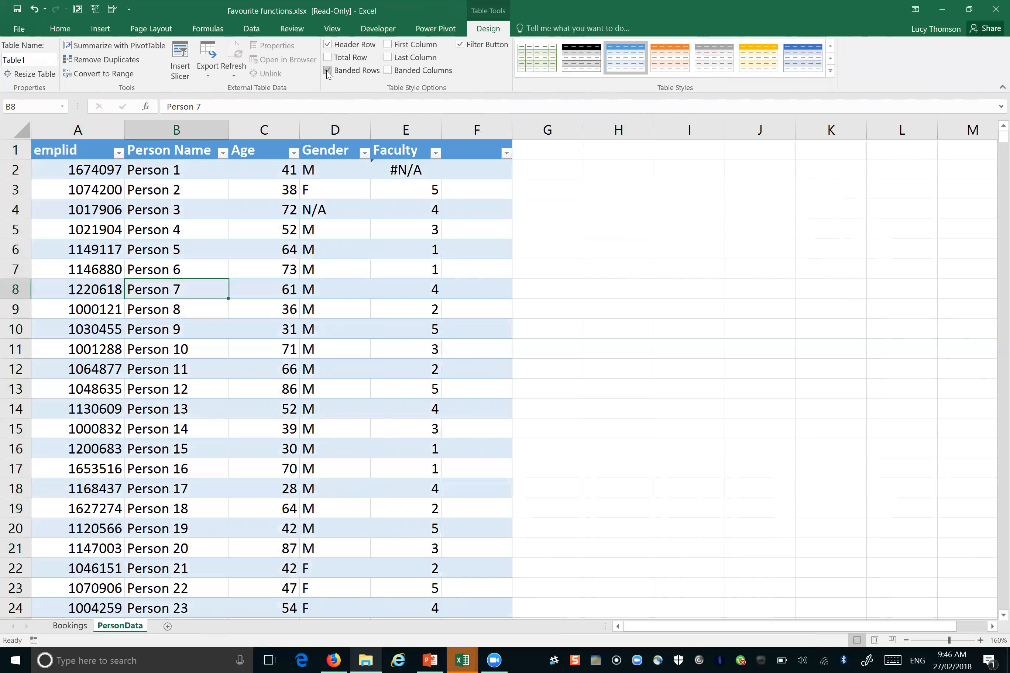
Step: Try banded columns in place of banded rows on the table, and restore the banded rows
left_click(330, 72)
left_click(388, 70)
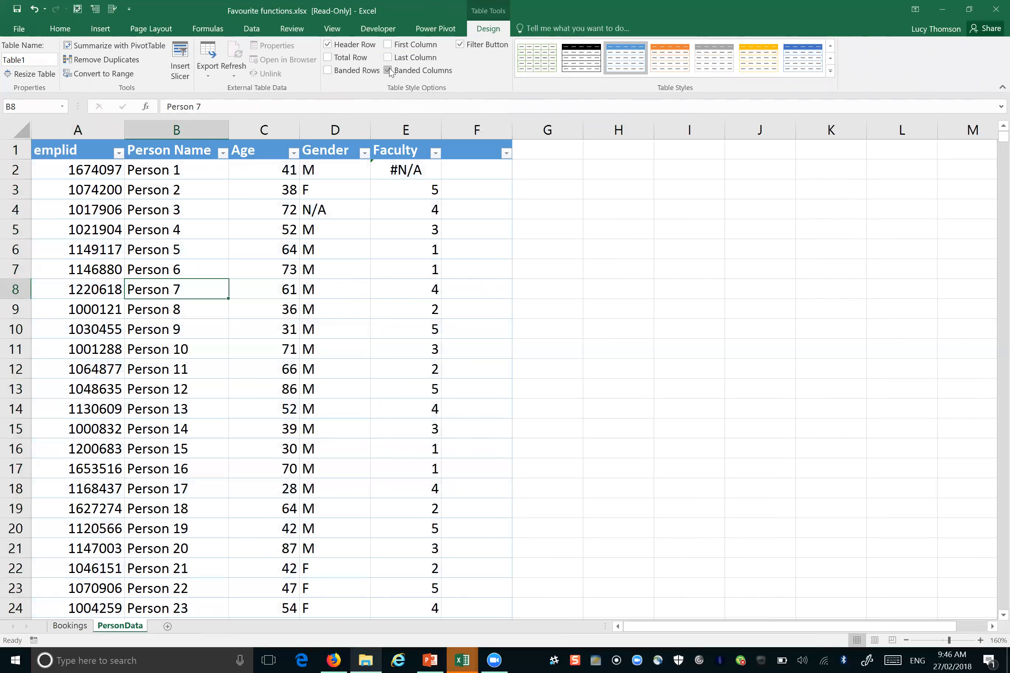
left_click(387, 71)
left_click(327, 69)
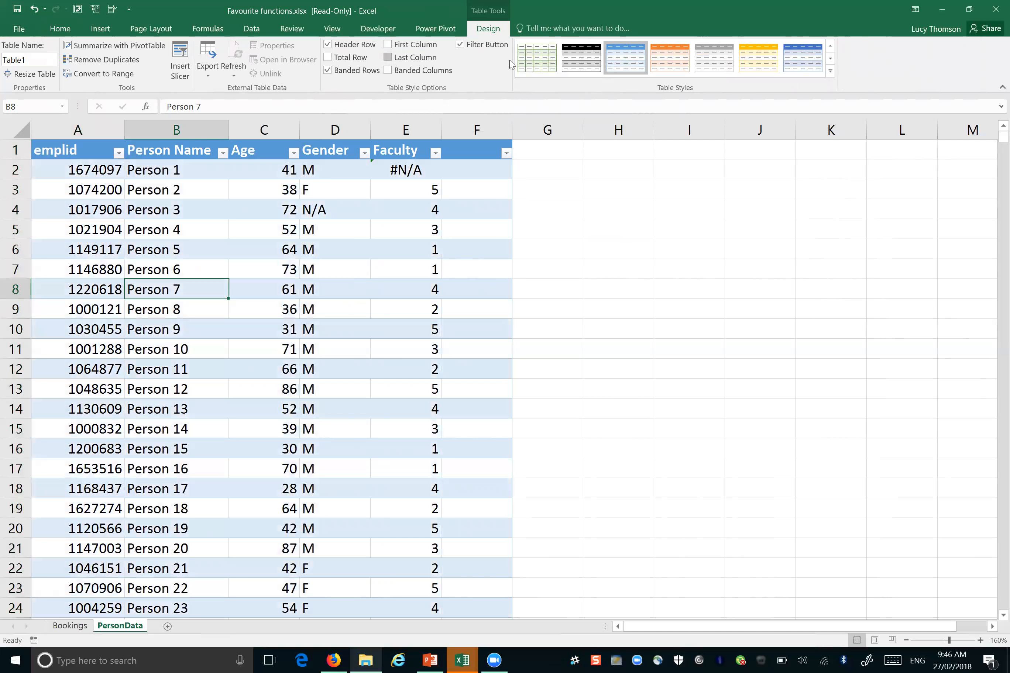
Step: Try the orange and grey Medium table styles, and apply the green Medium style to the PersonData table
left_click(676, 59)
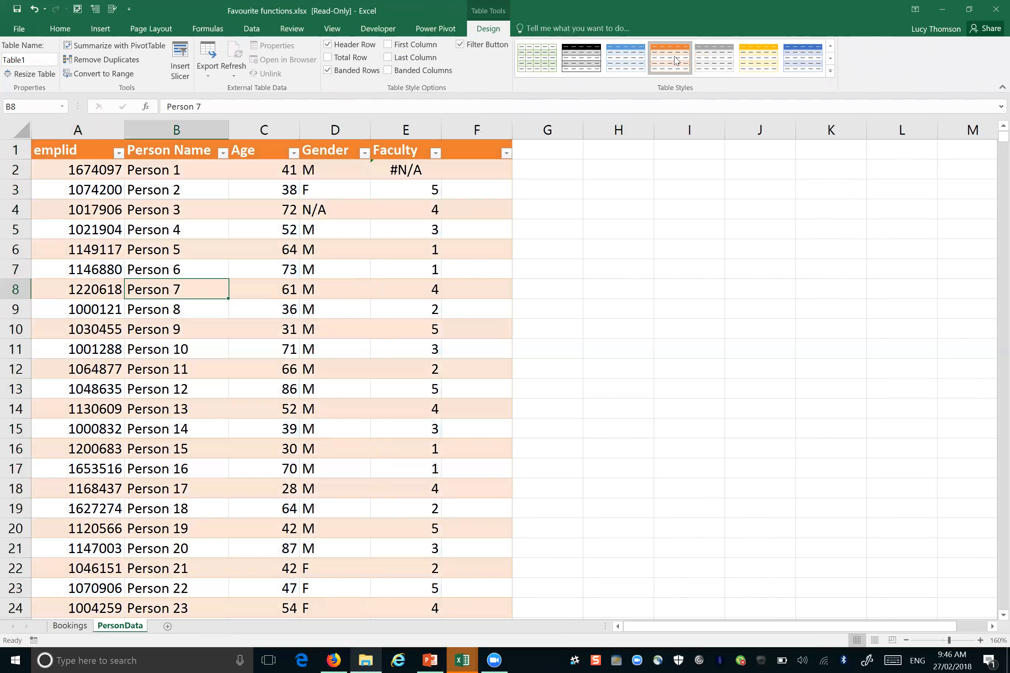
left_click(719, 63)
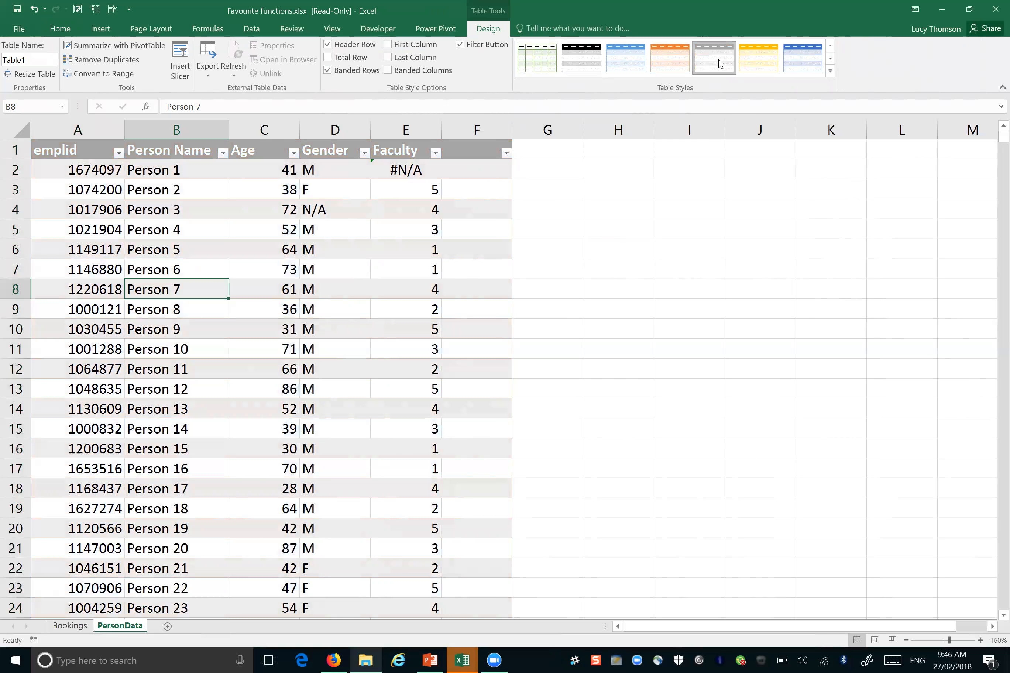
left_click(829, 76)
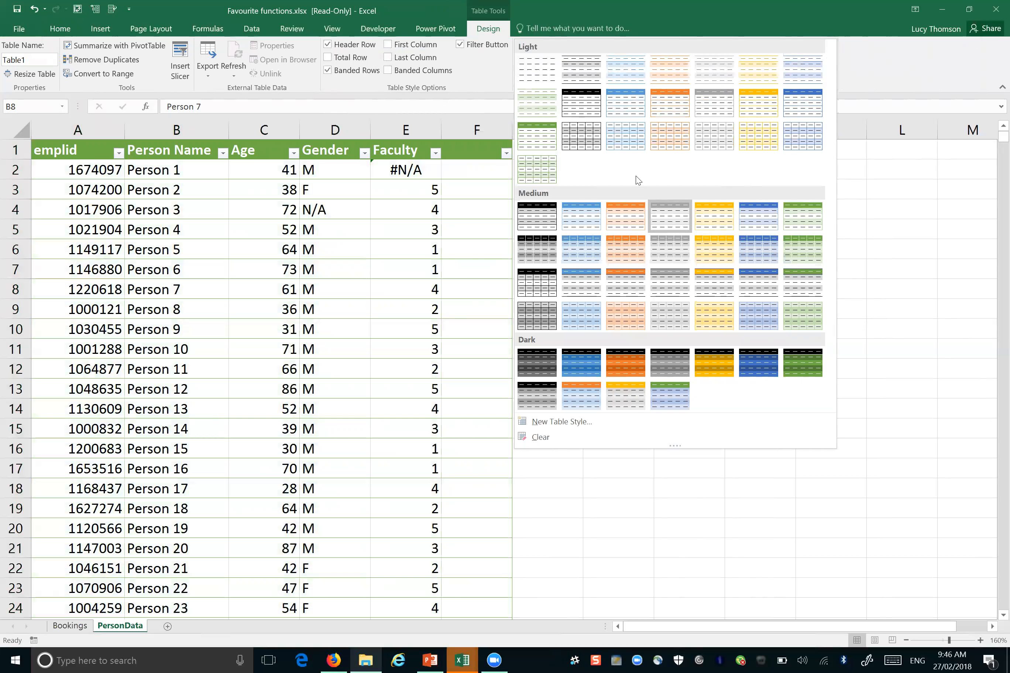
left_click(802, 219)
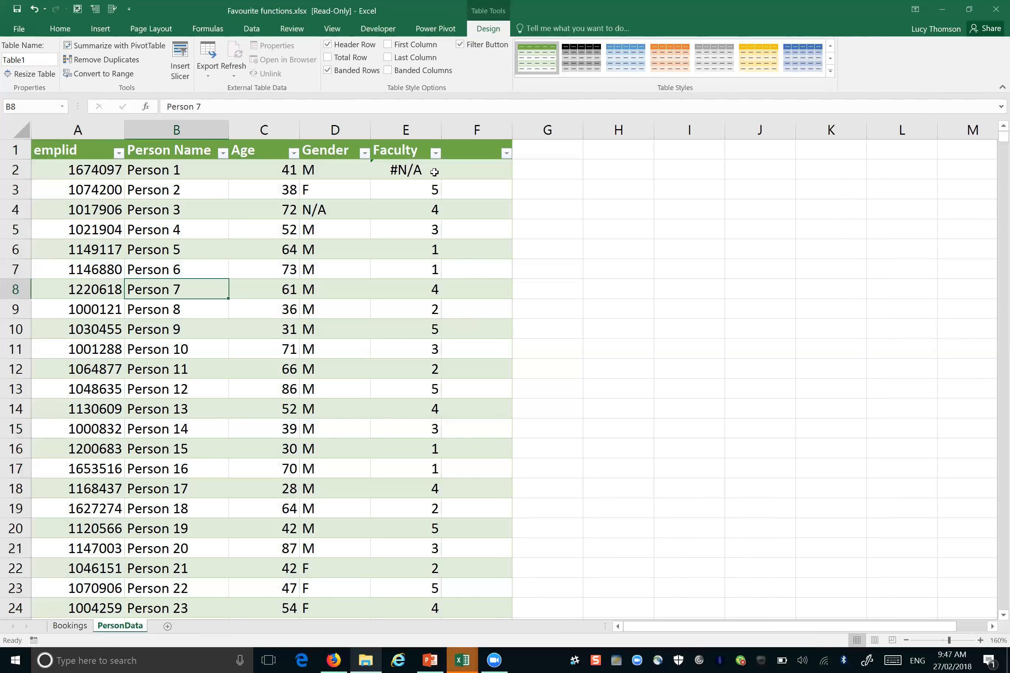
Step: View the unformatted Bookings sheet for comparison and return to the styled PersonData table
left_click(61, 29)
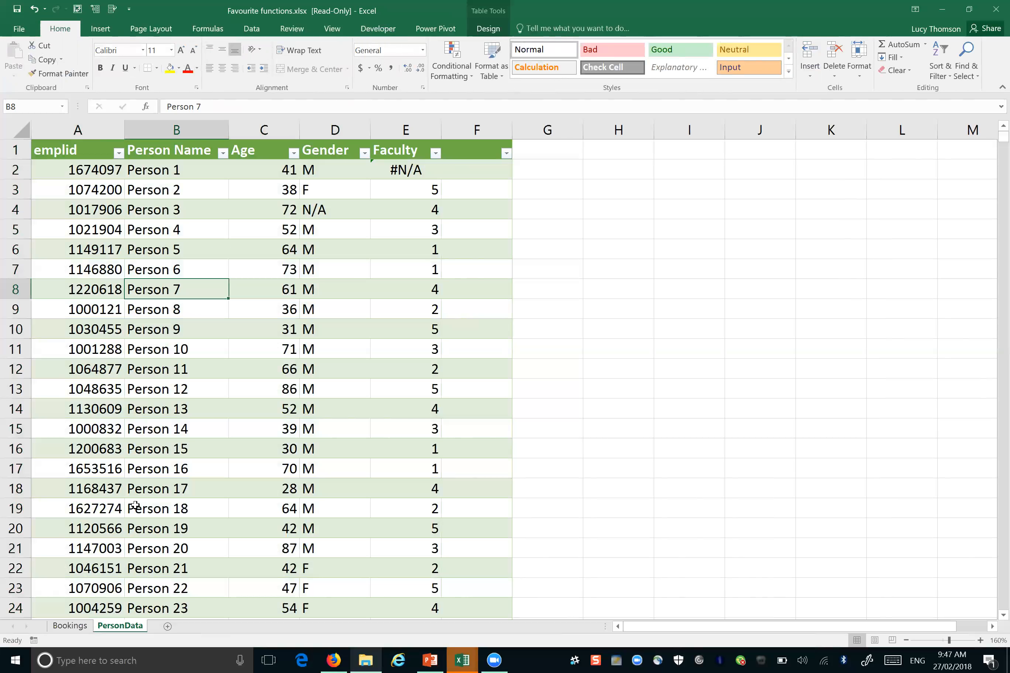
left_click(75, 626)
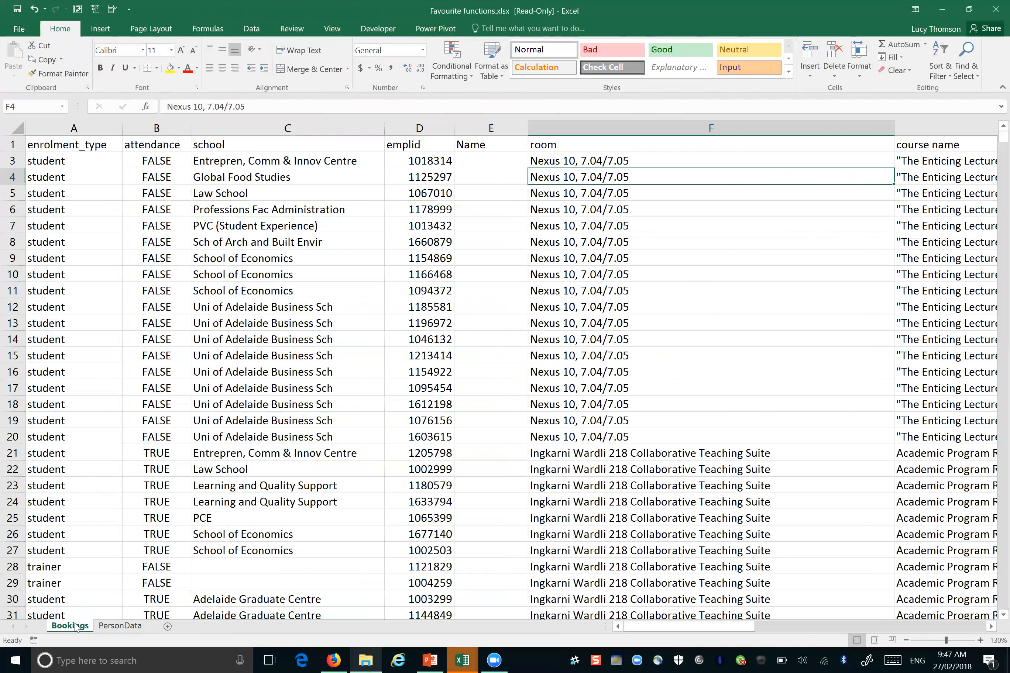
left_click(105, 626)
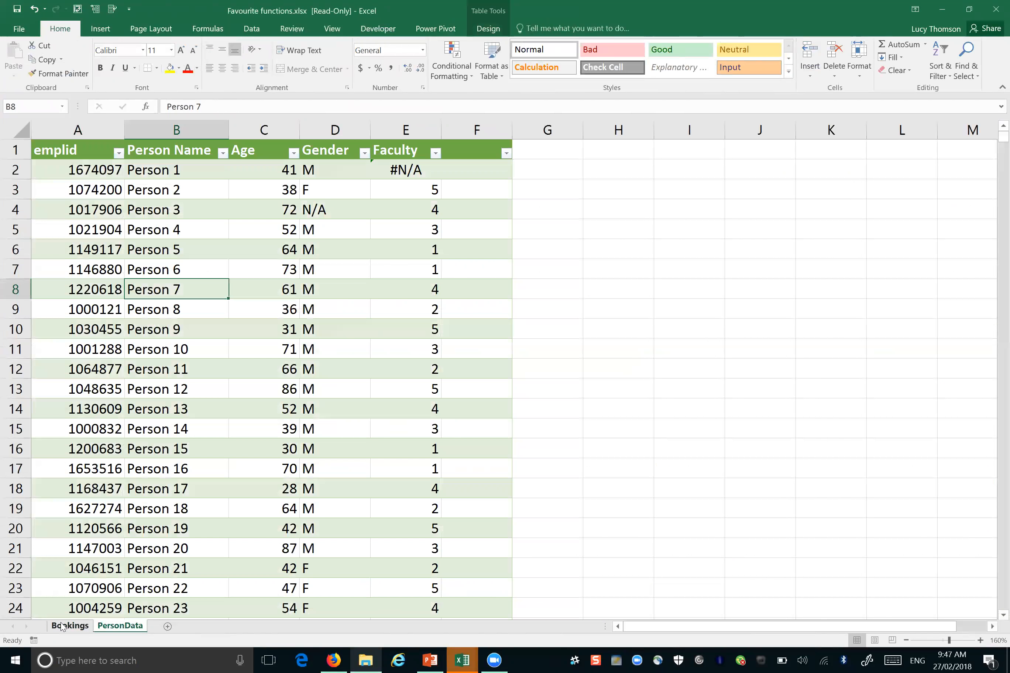
Step: Colour the Bookings sheet's tab orange and return to the PersonData sheet
left_click(62, 627)
right_click(62, 627)
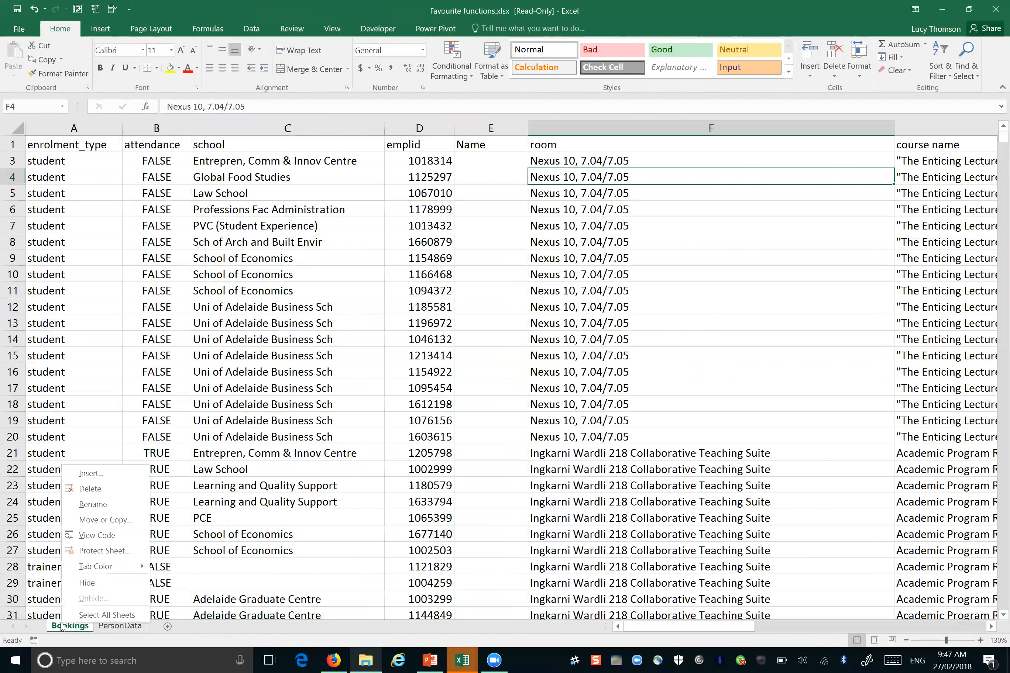
left_click(93, 504)
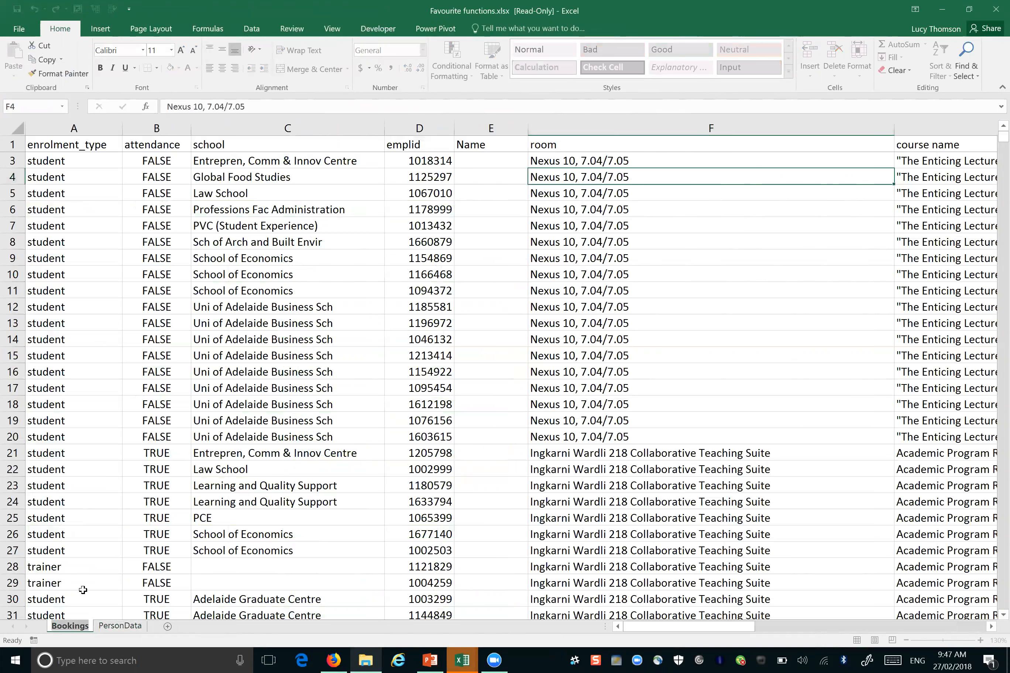
right_click(79, 629)
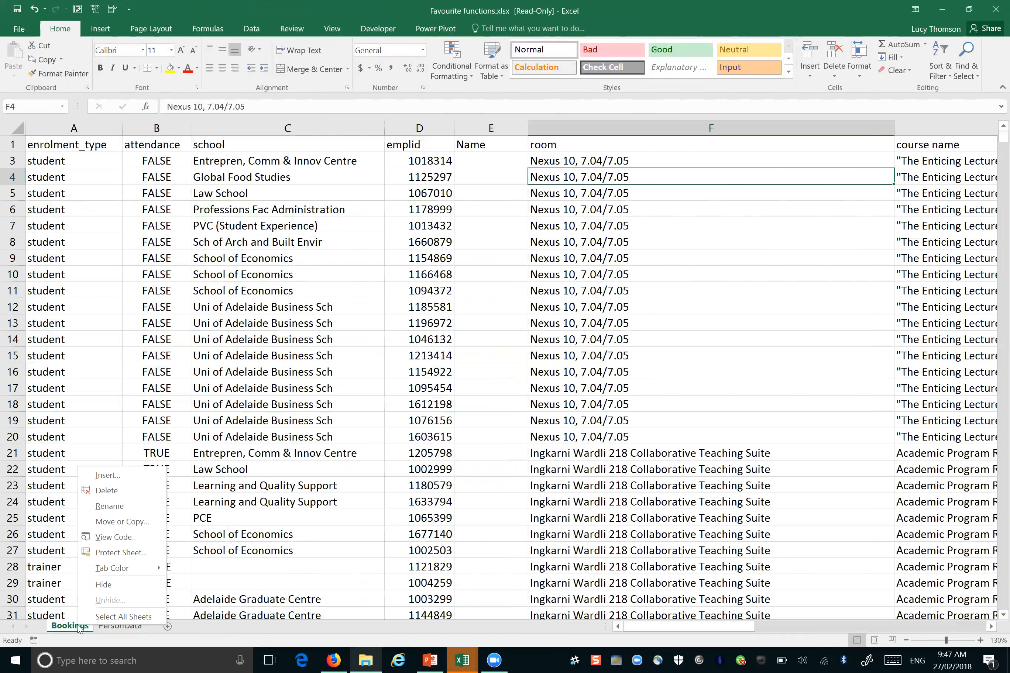
mouse_move(122, 570)
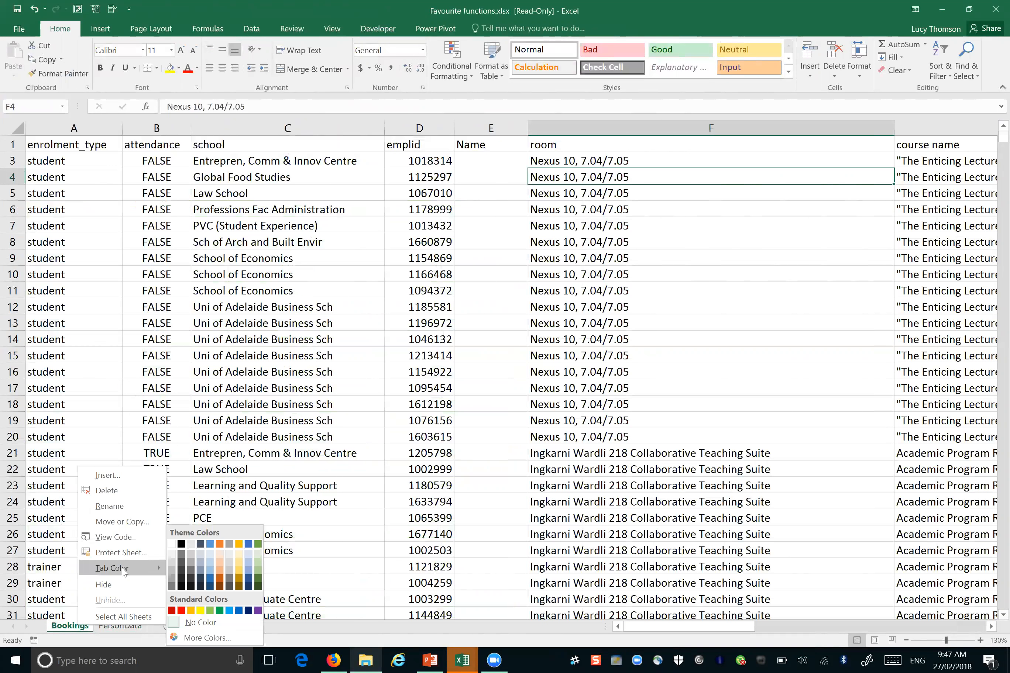
left_click(218, 541)
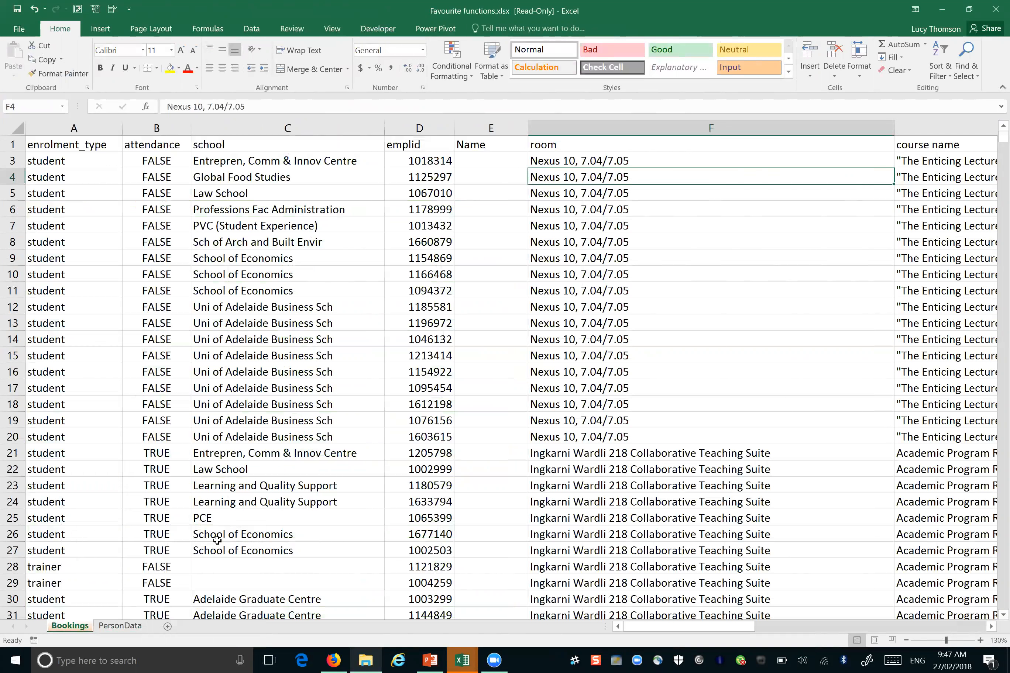
left_click(132, 628)
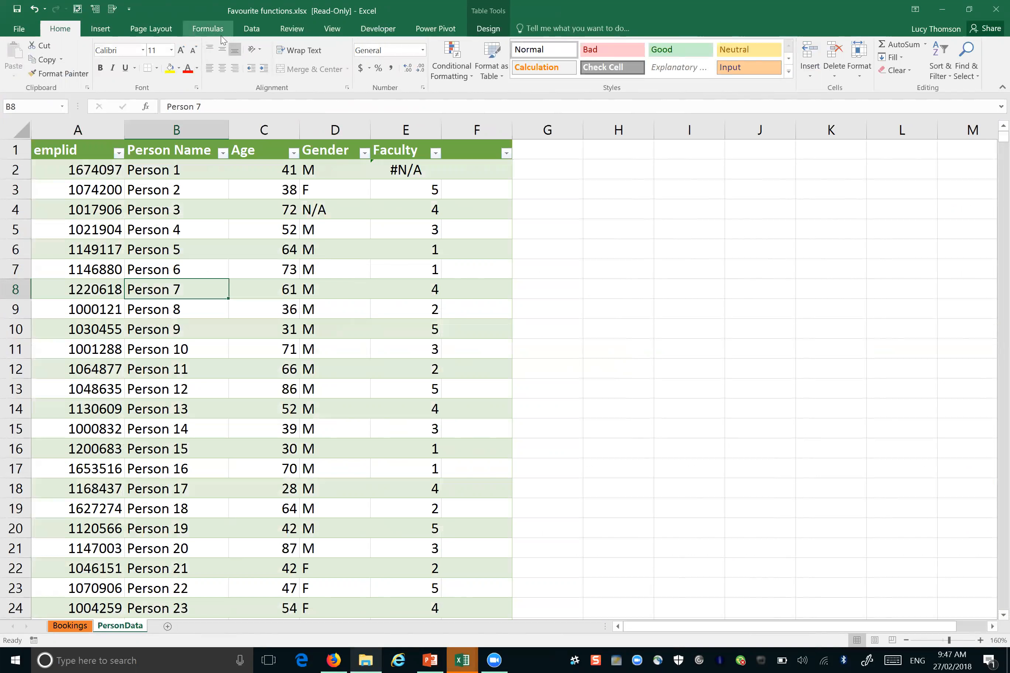
Step: Apply the Facet theme to the workbook and check its effect on the Bookings sheet before returning to PersonData
left_click(172, 30)
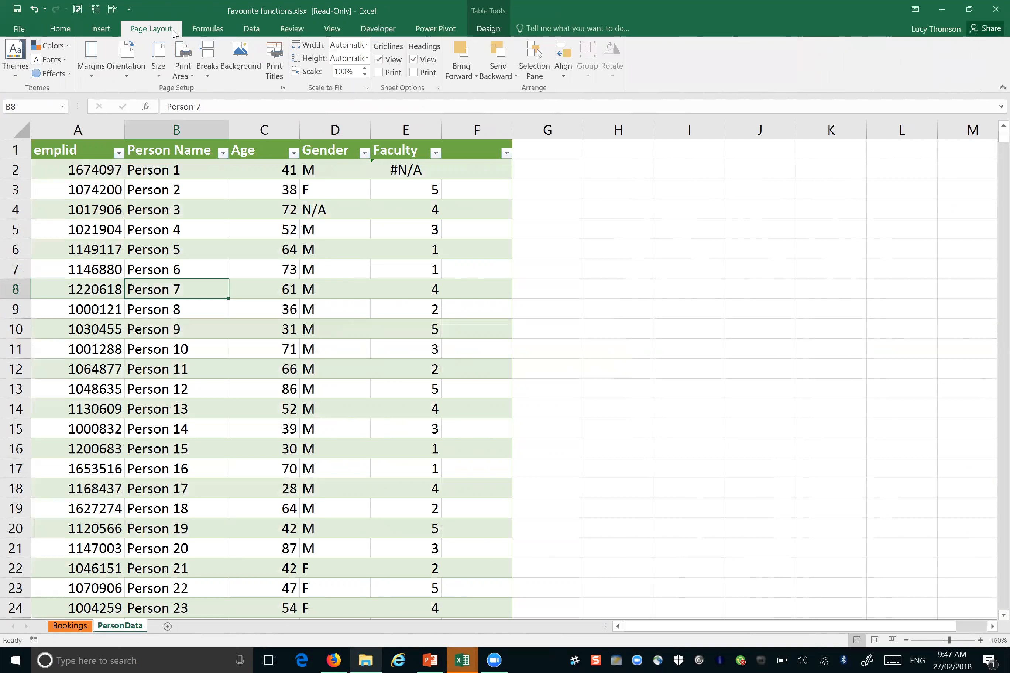
left_click(19, 81)
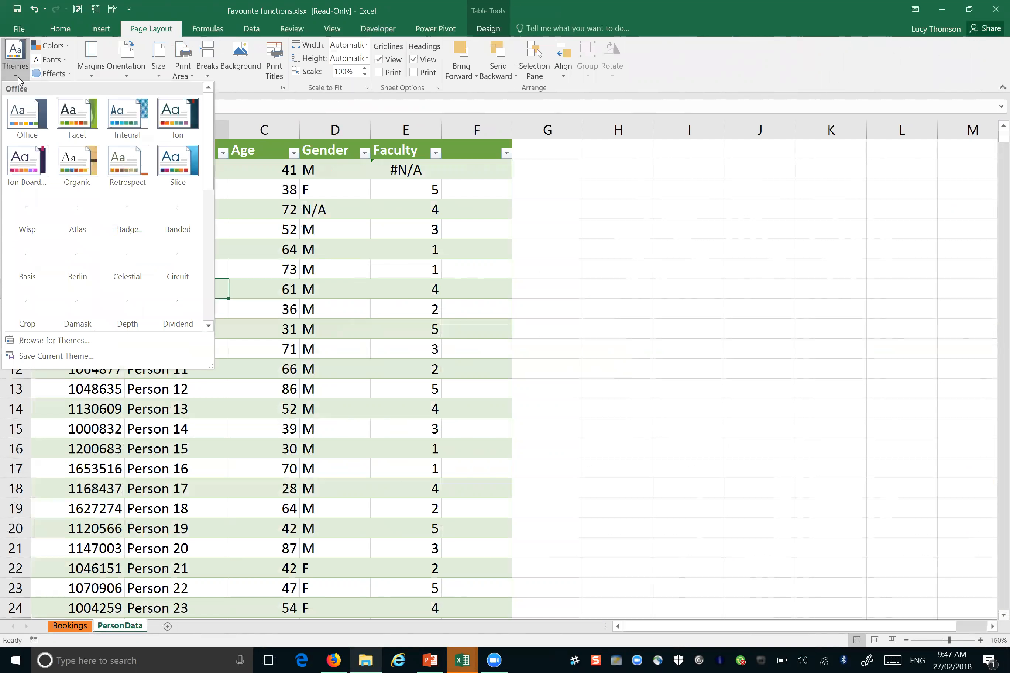
left_click(83, 120)
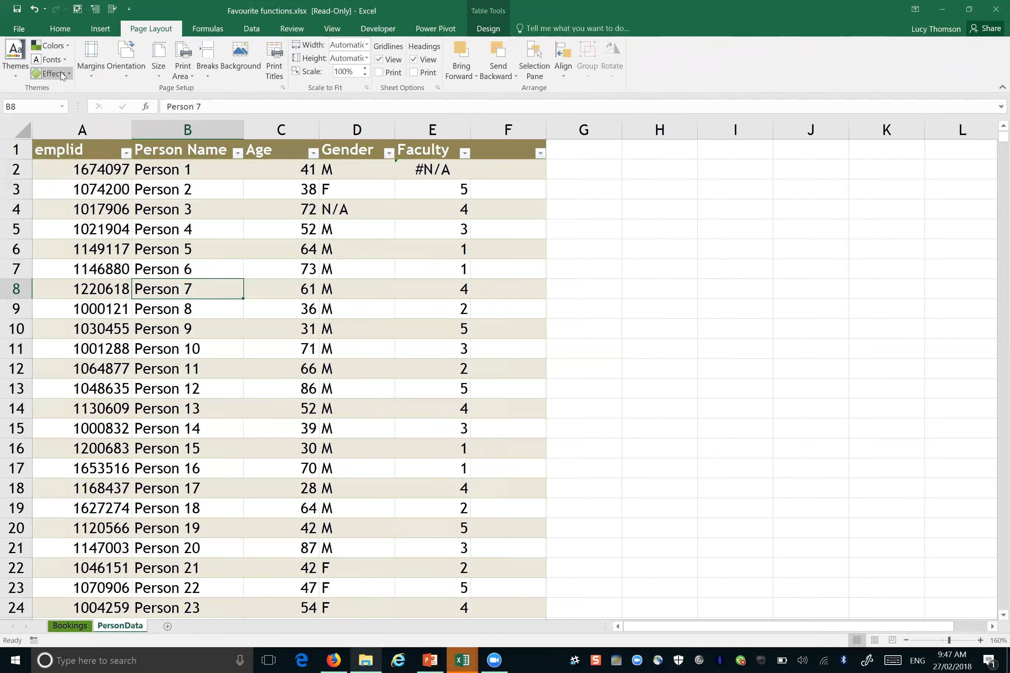
left_click(75, 630)
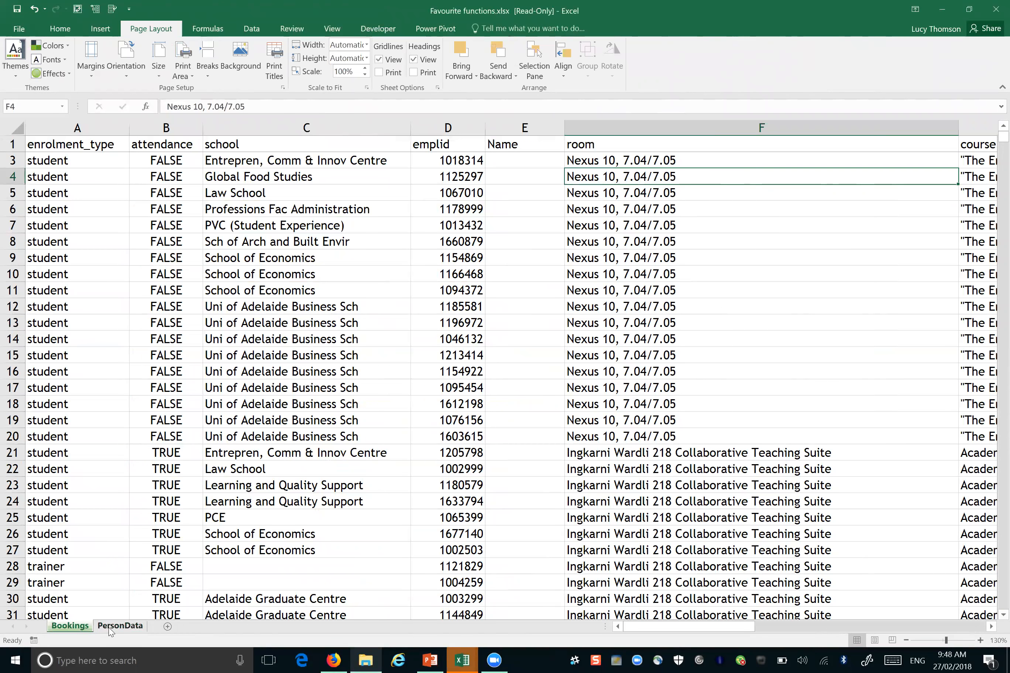
left_click(119, 626)
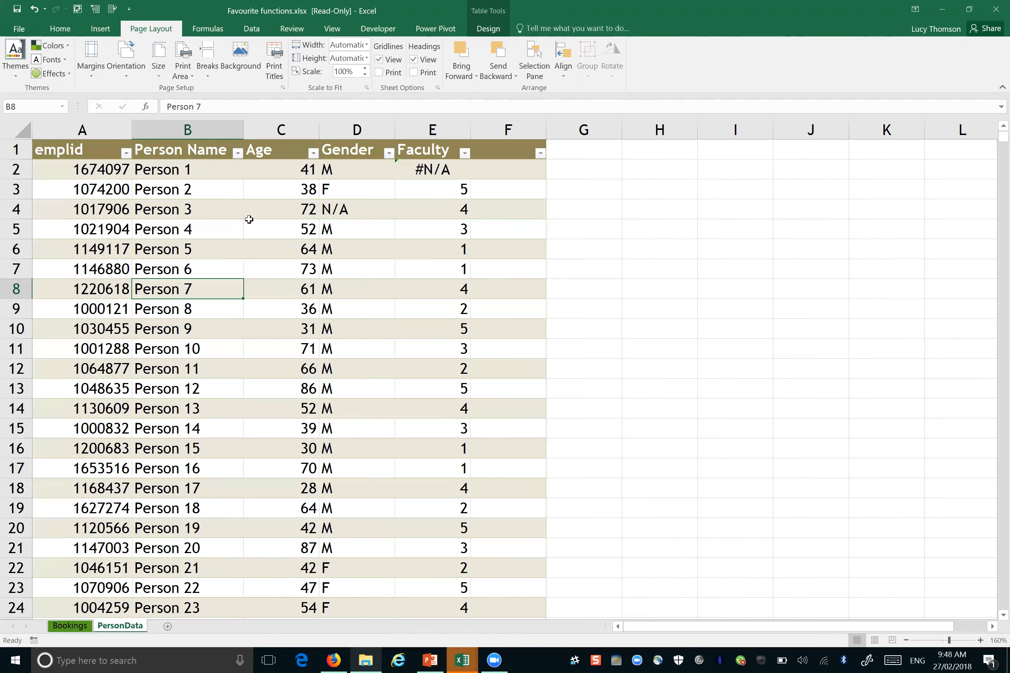
Step: Review the number format categories available in the Format Cells dialog and leave it without changes
left_click(61, 29)
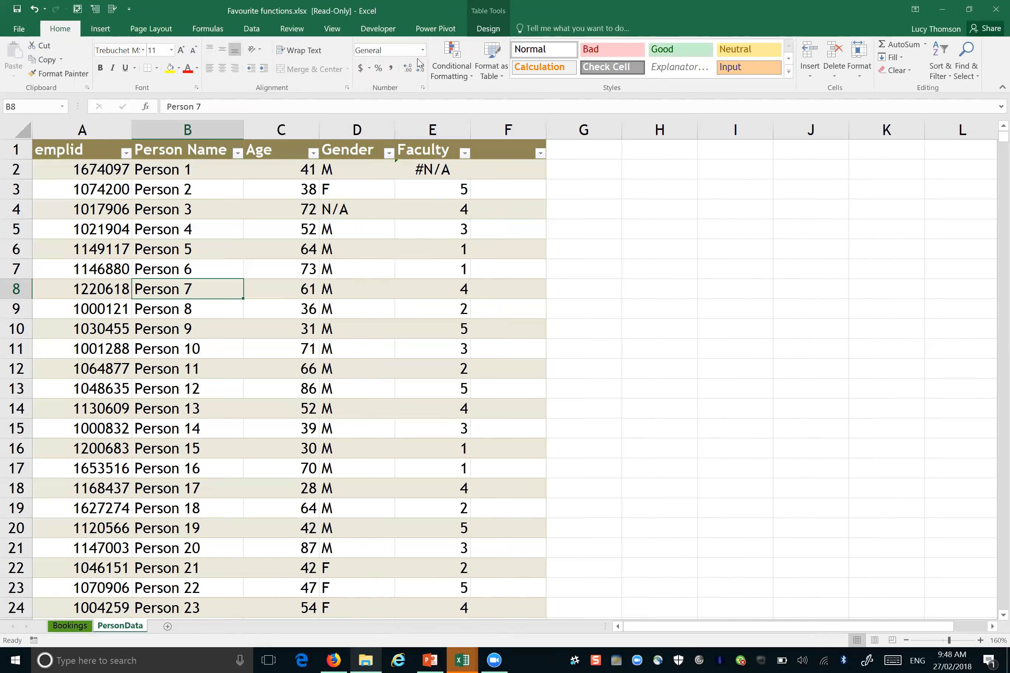
left_click(422, 88)
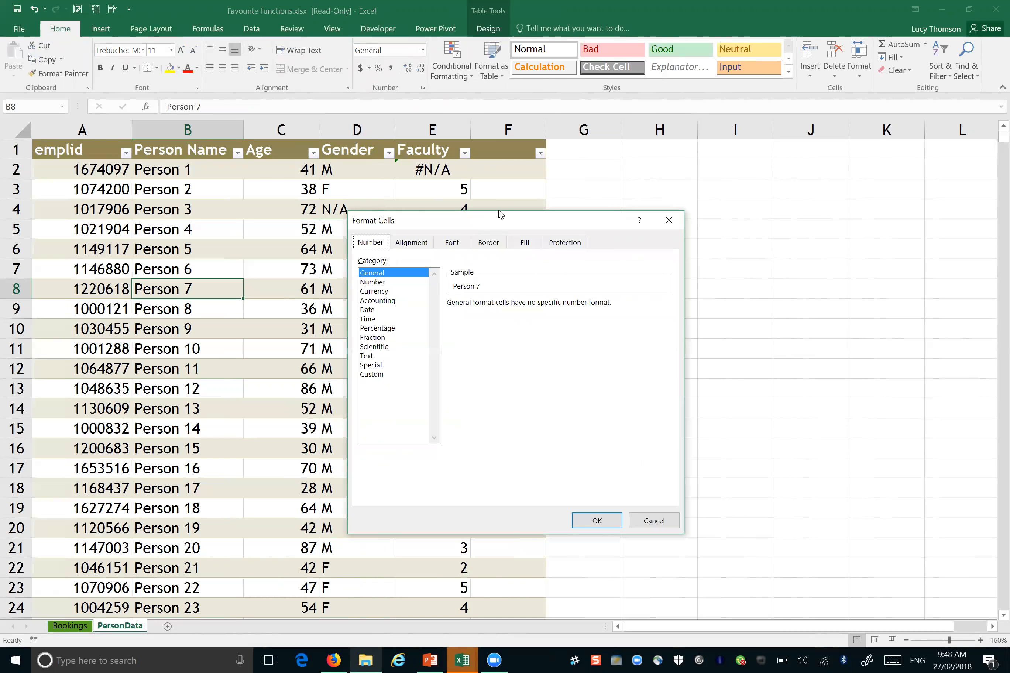
left_click_drag(499, 214, 355, 104)
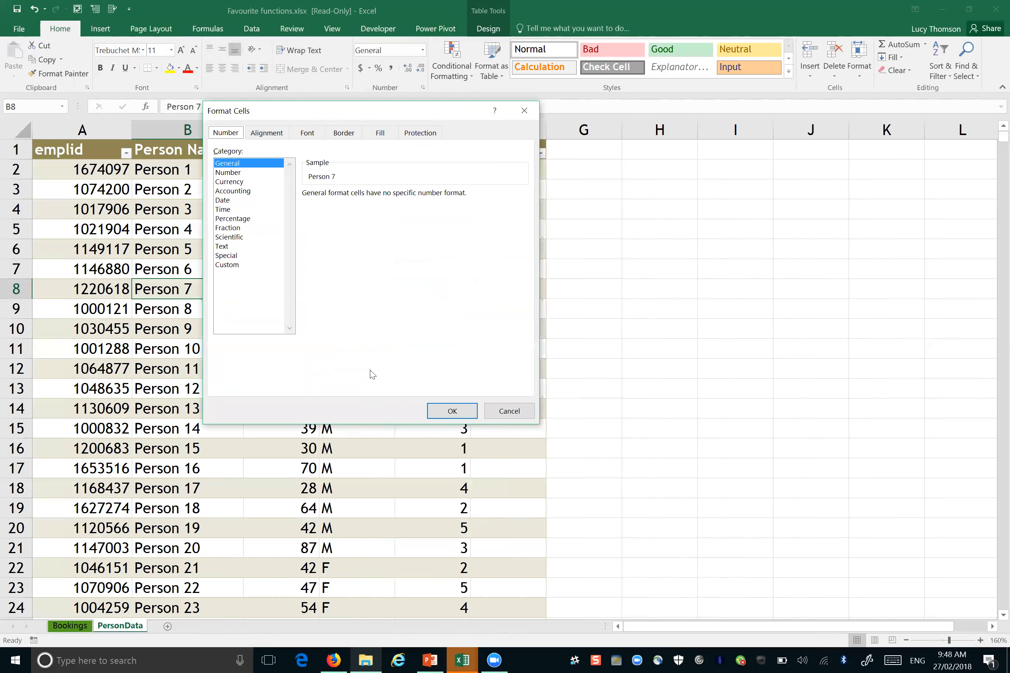
left_click(495, 416)
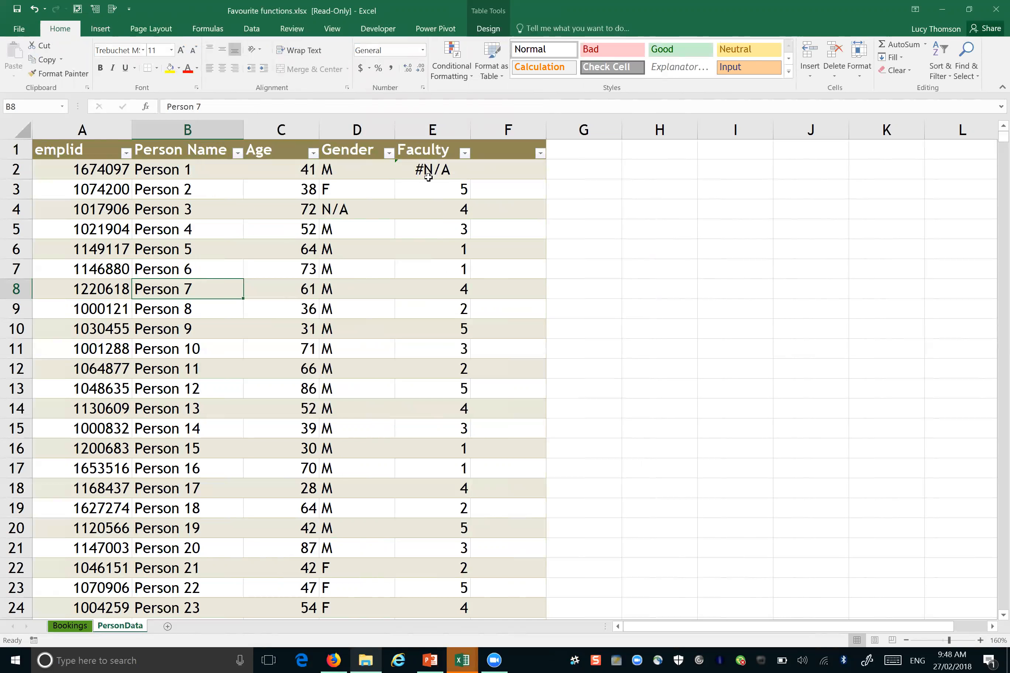
Step: Enter 1 in cell H2 and apply the Number format to it
left_click(671, 174)
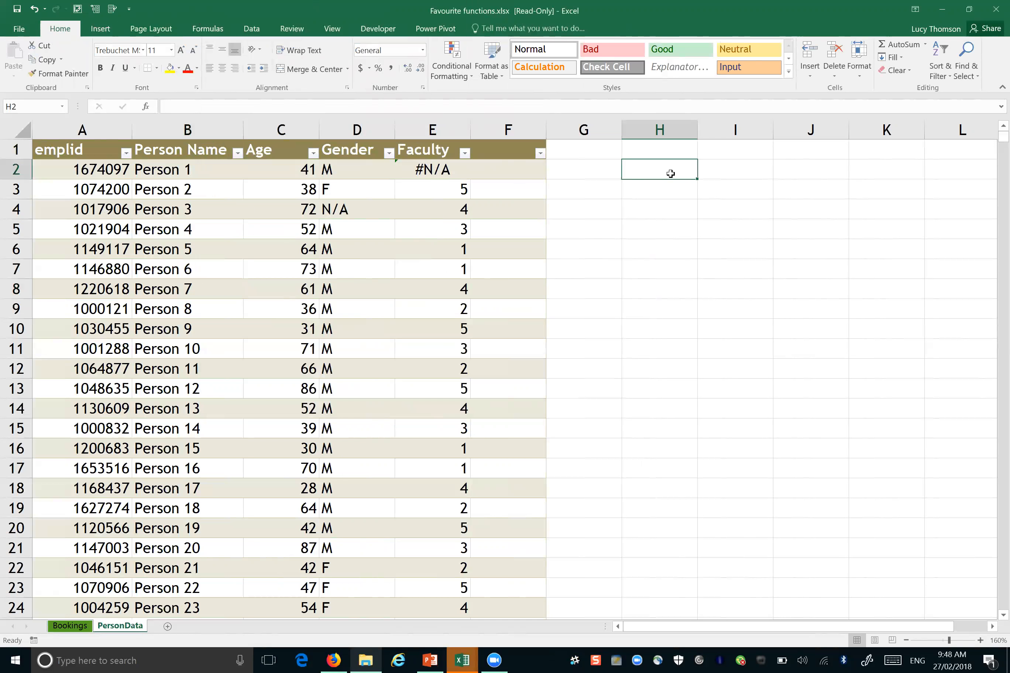
type("1")
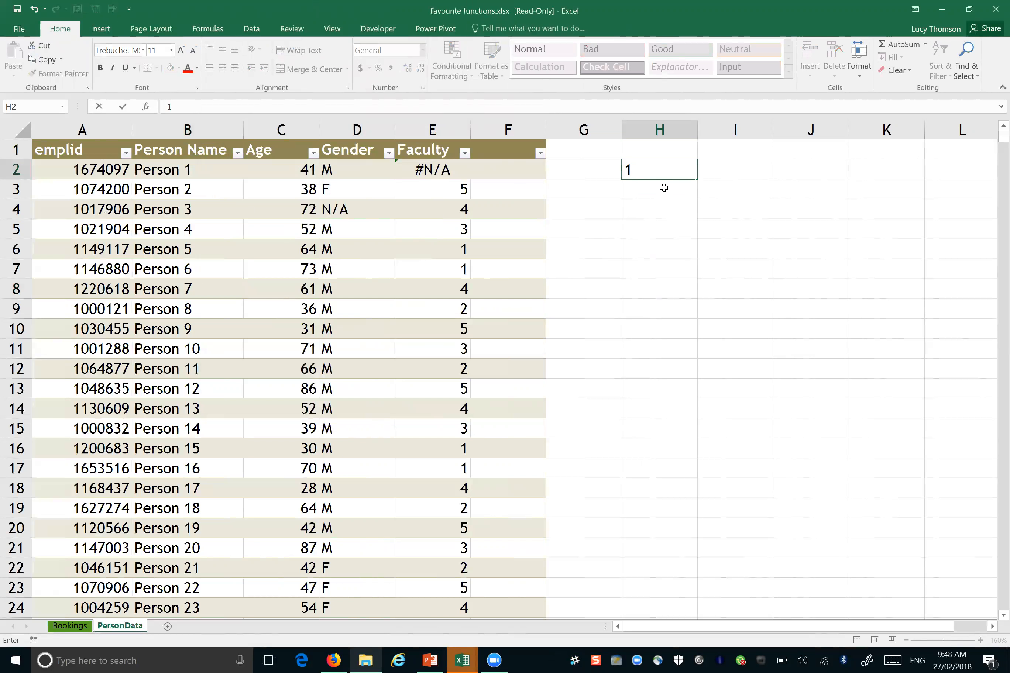
key("Return")
left_click(649, 172)
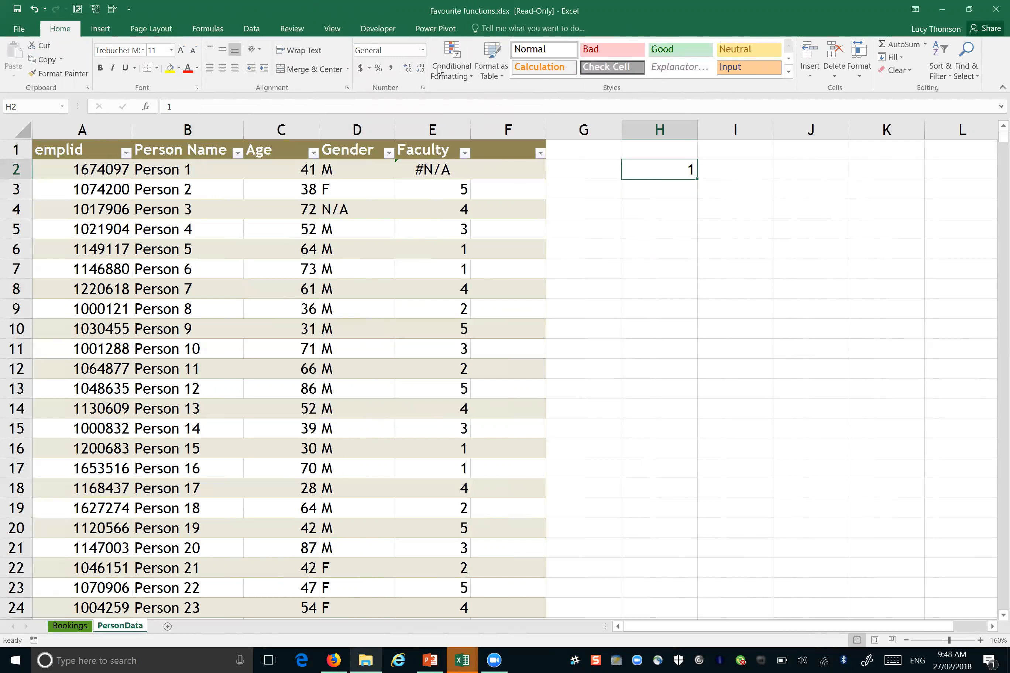
left_click(423, 51)
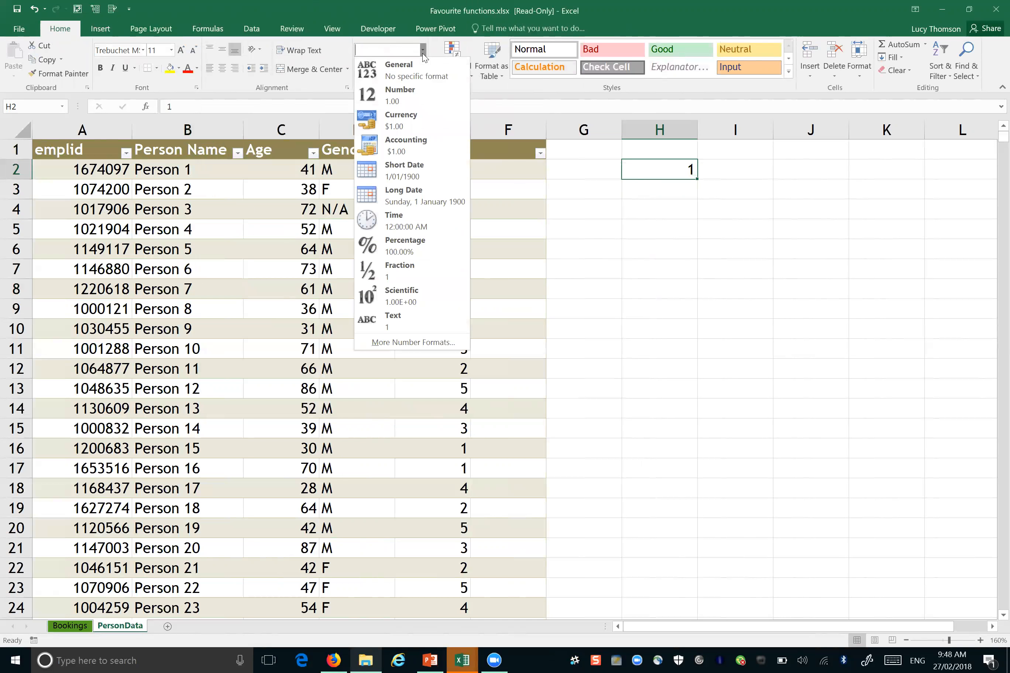
left_click(405, 91)
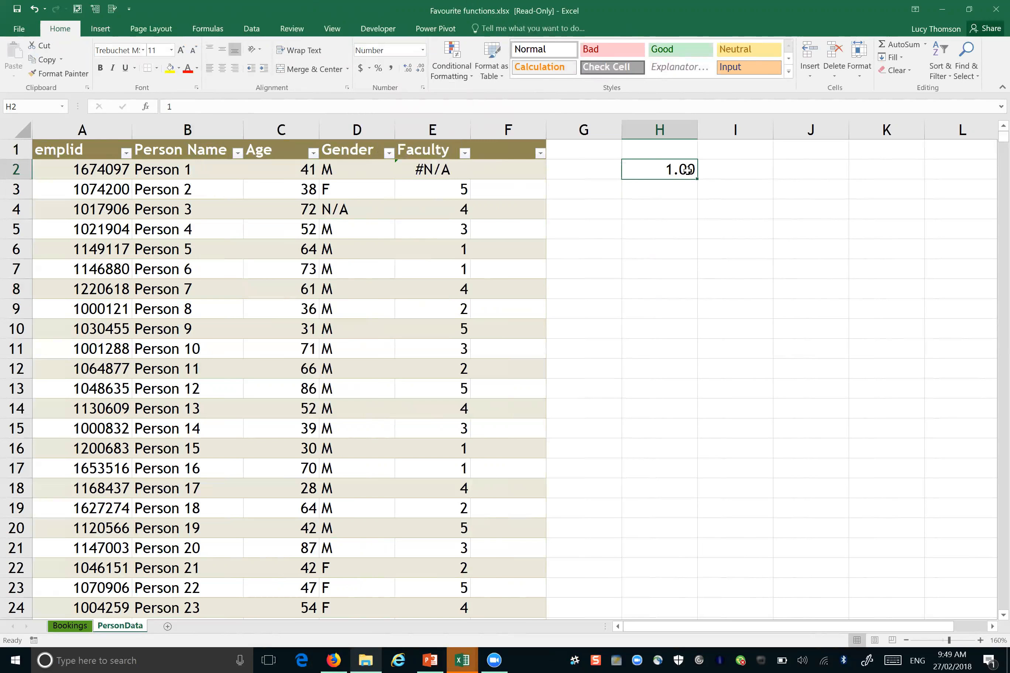
Step: Strip the decimals from H2's display and extend it to four decimal places
left_click(421, 70)
left_click(421, 70)
left_click(406, 69)
left_click(406, 69)
left_click(406, 69)
left_click(405, 69)
Step: Enter the value 1.67845 in cell I2
left_click(736, 172)
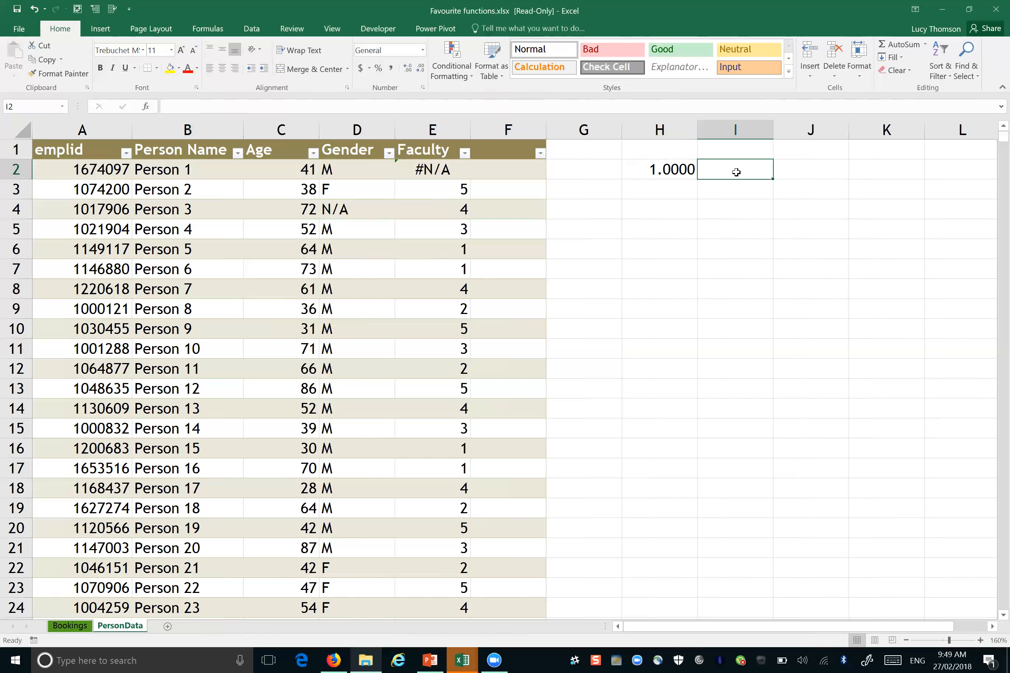
type("1.67845")
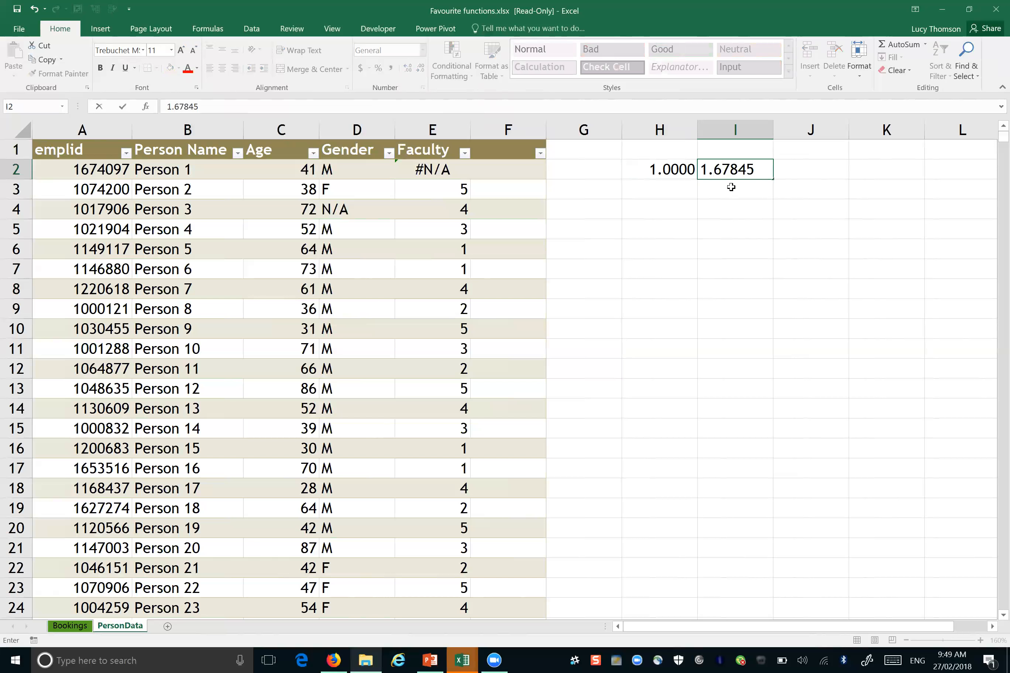
key("Return")
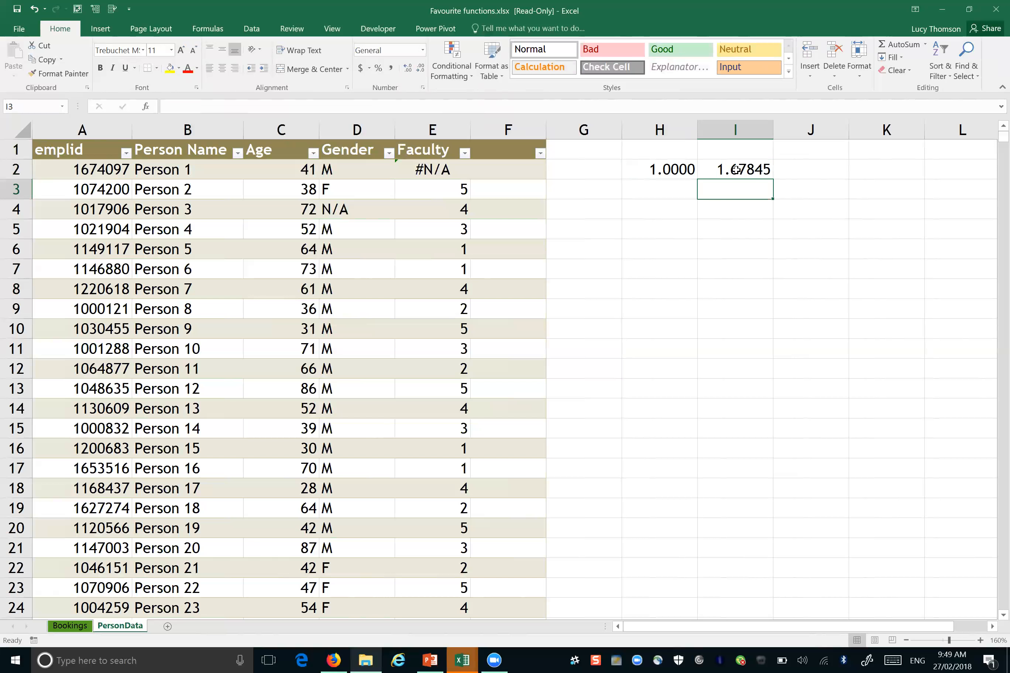
Step: Reduce I2's display to one decimal place and inspect the full value stored in the cell
left_click(735, 170)
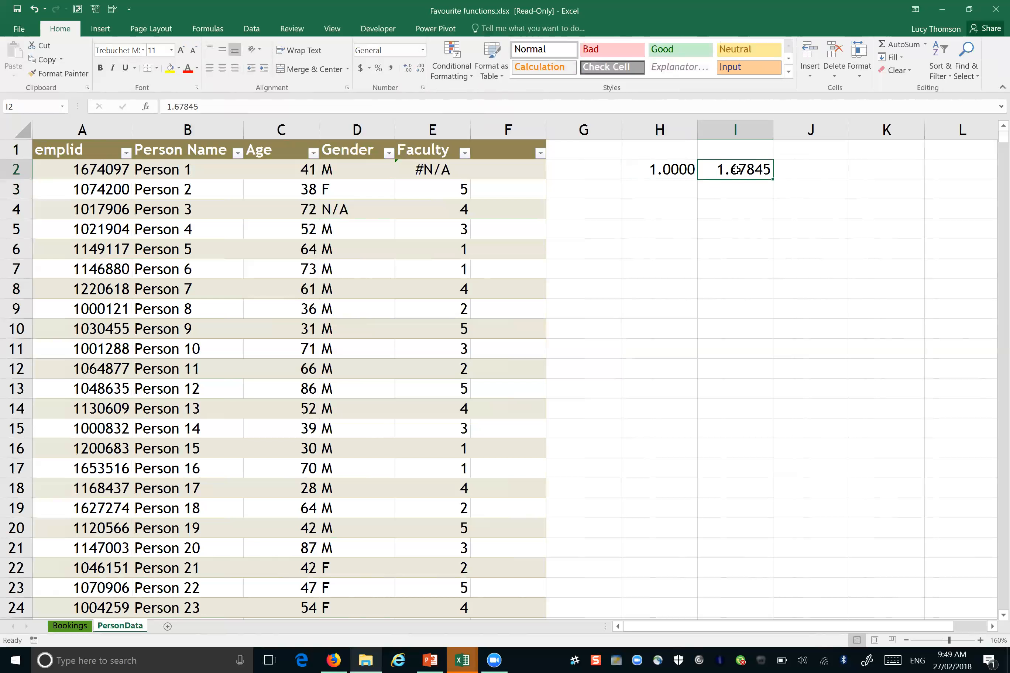
left_click(421, 70)
left_click(421, 74)
left_click(422, 73)
left_click(422, 73)
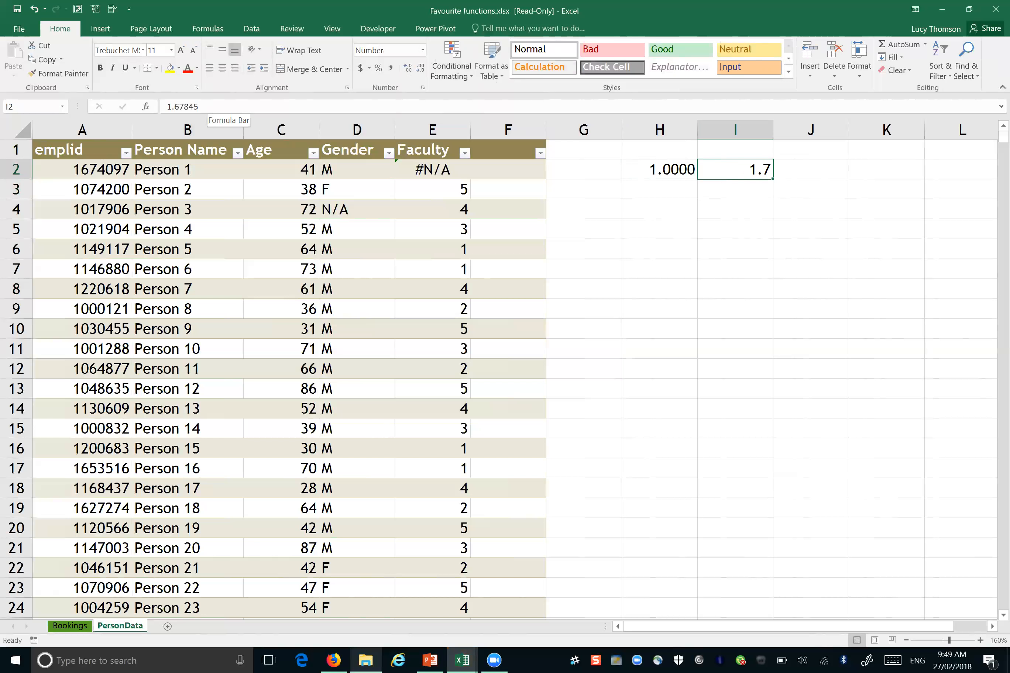
left_click_drag(200, 106, 166, 106)
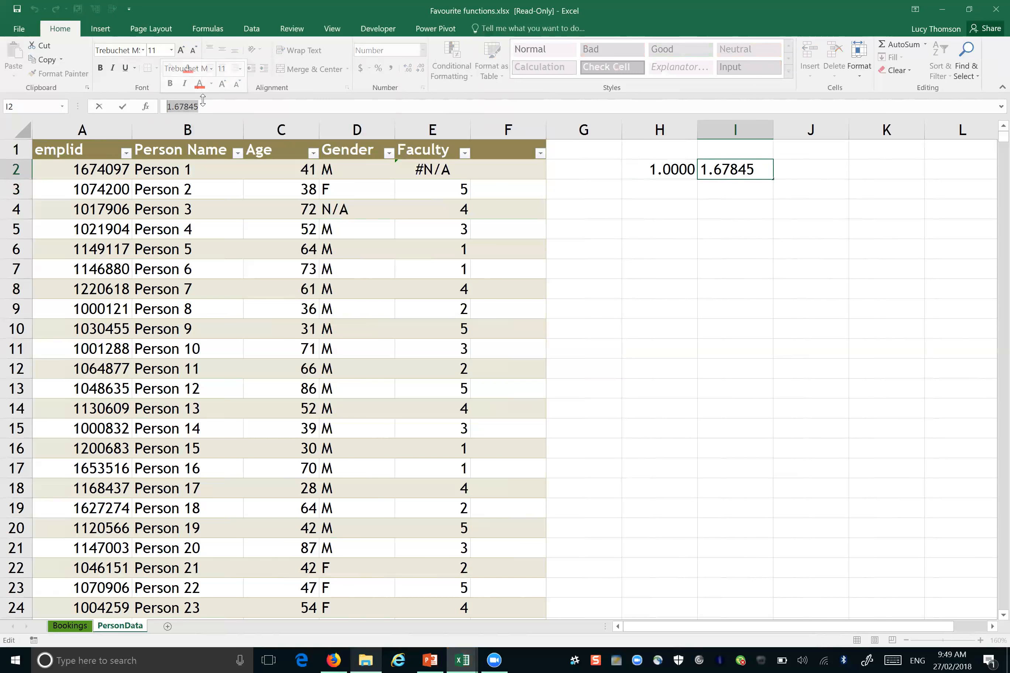
left_click(706, 189)
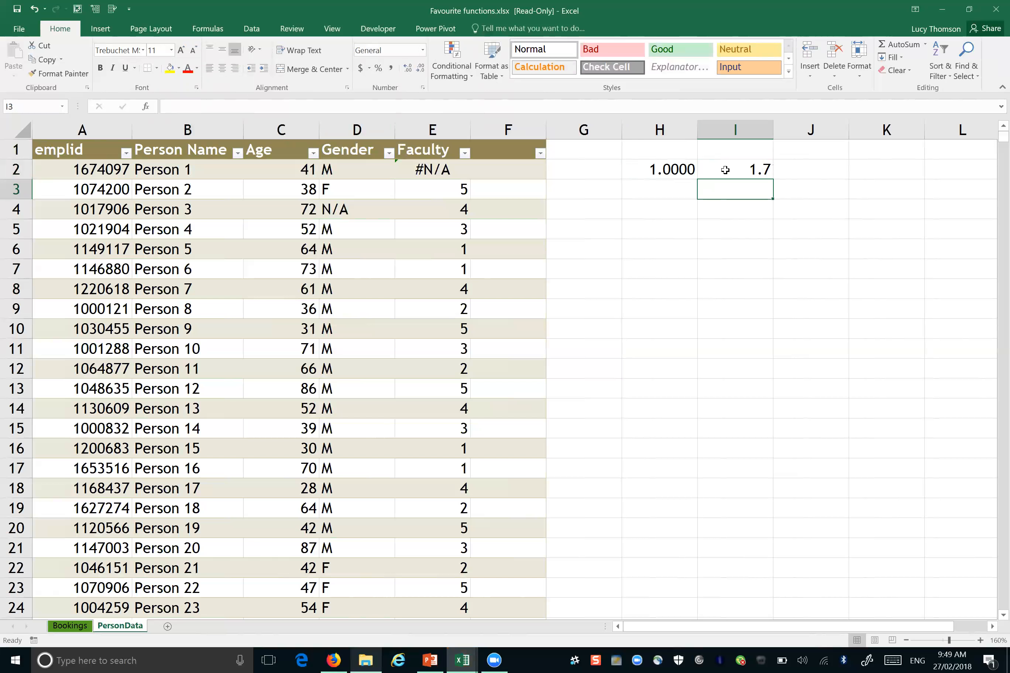
Step: Enter the formula =I2*3 in cell J2
left_click(794, 165)
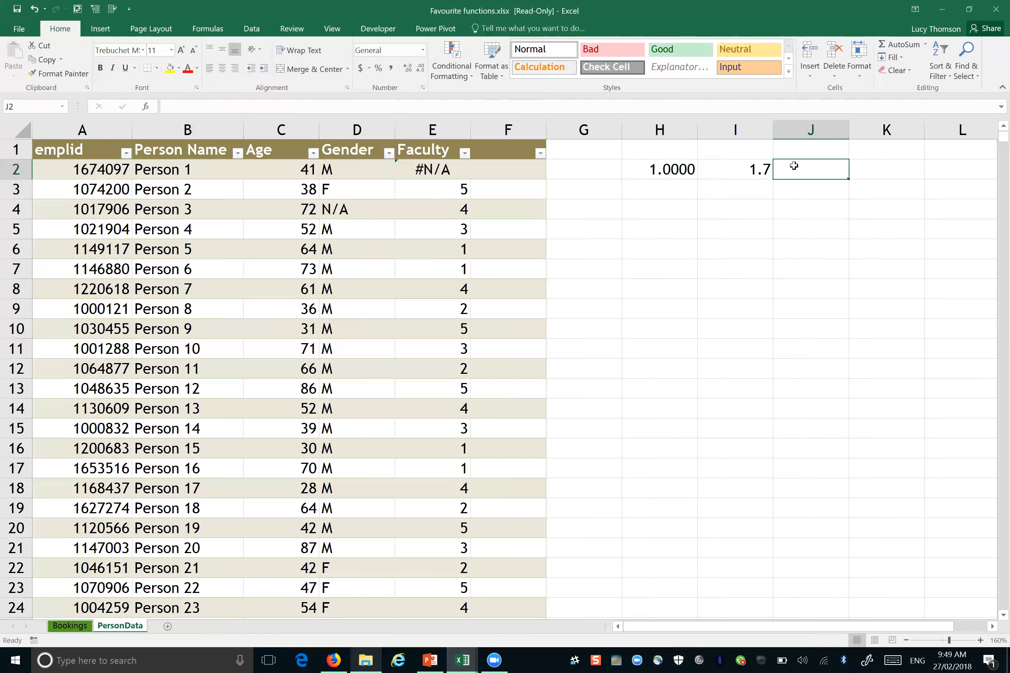
type("=")
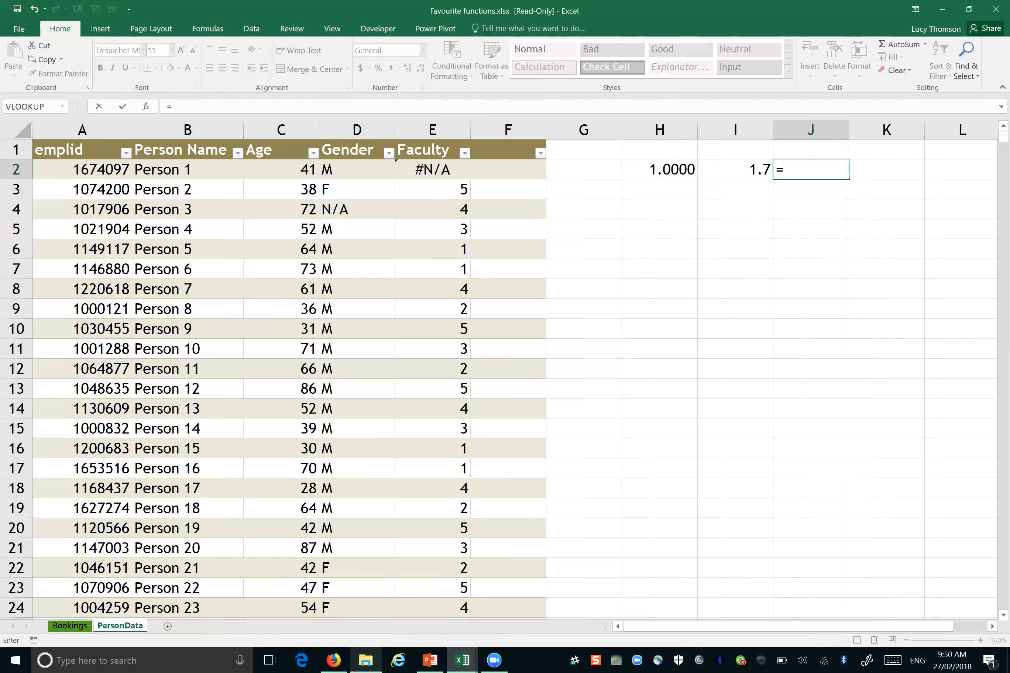
left_click(753, 171)
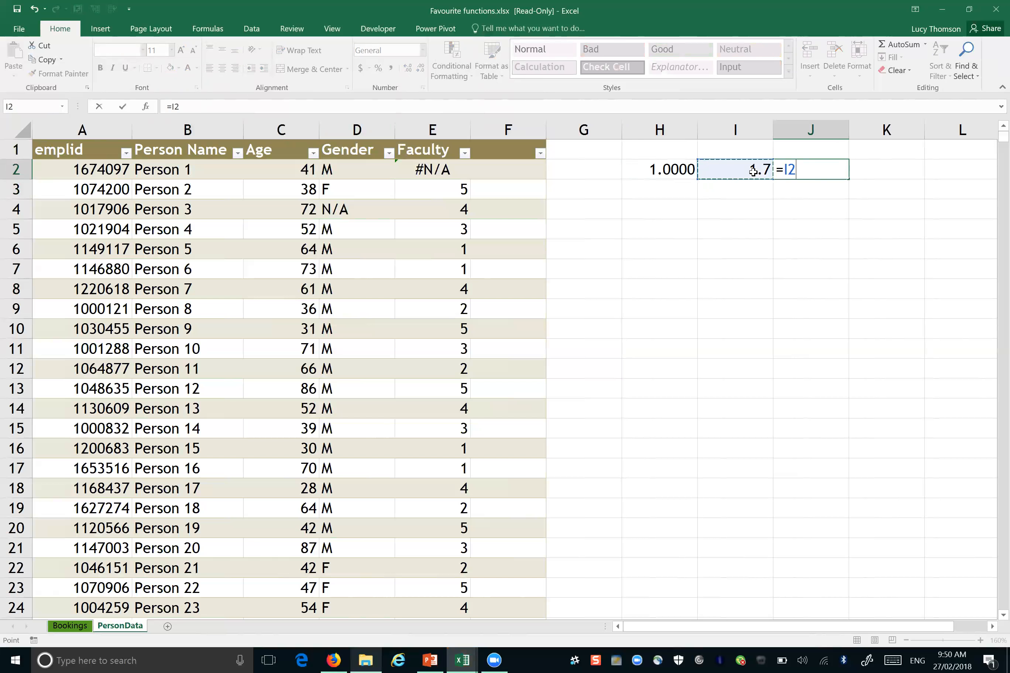
type("*3")
key("Return")
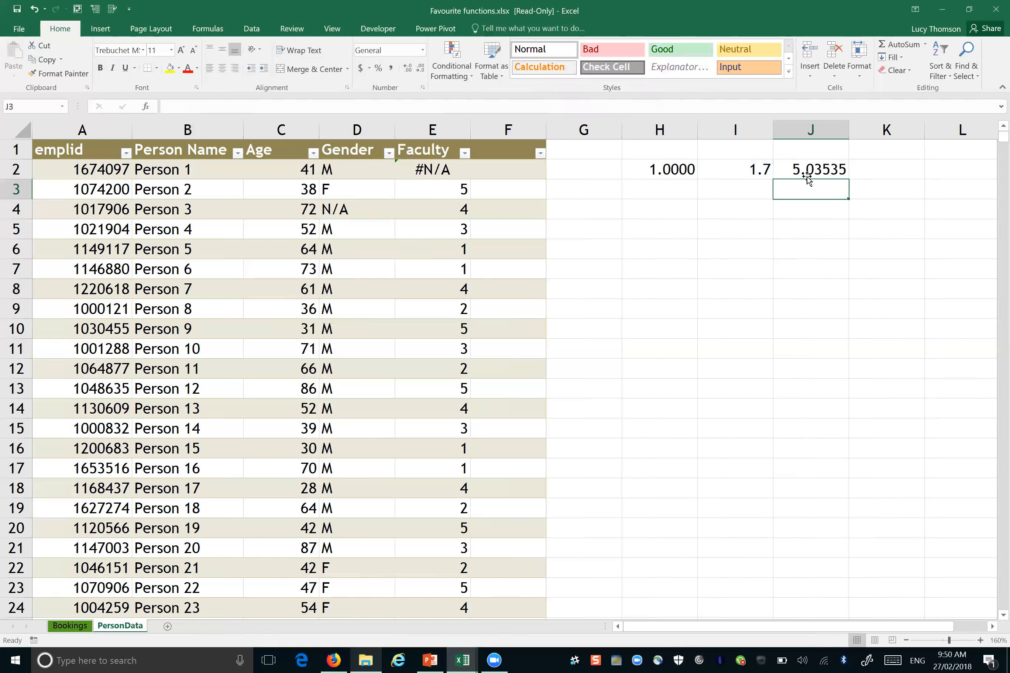
Step: Reduce J2's display to one decimal place and compare it with the value stored in I2
left_click(821, 170)
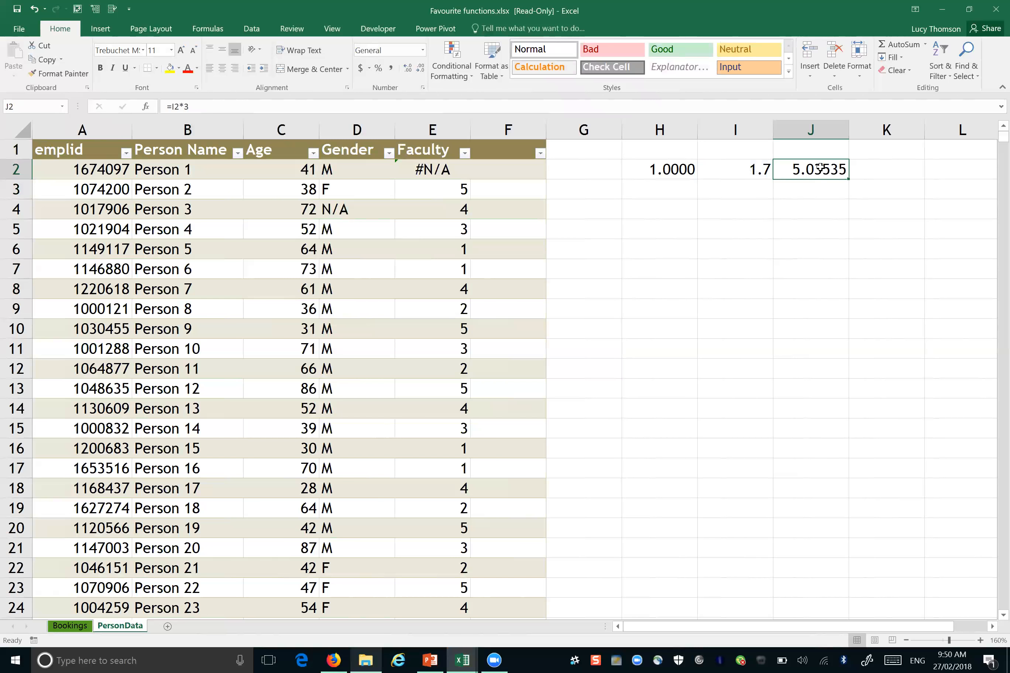
left_click(419, 70)
left_click(419, 70)
left_click(419, 71)
left_click(419, 71)
left_click(731, 169)
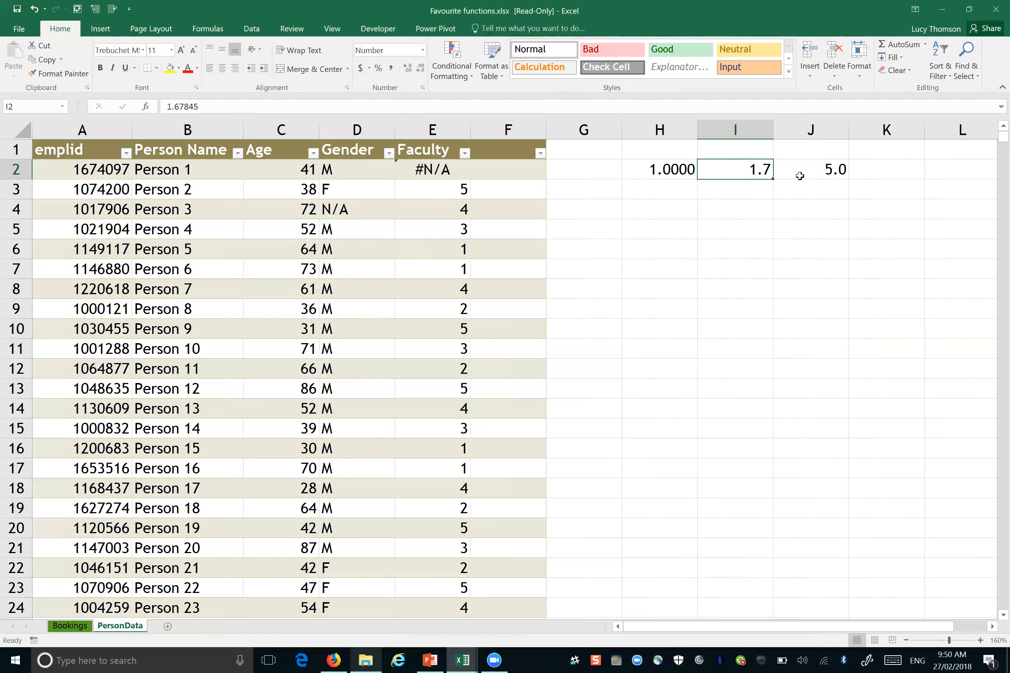
Step: Extend J2's display to nine decimal places
left_click(786, 173)
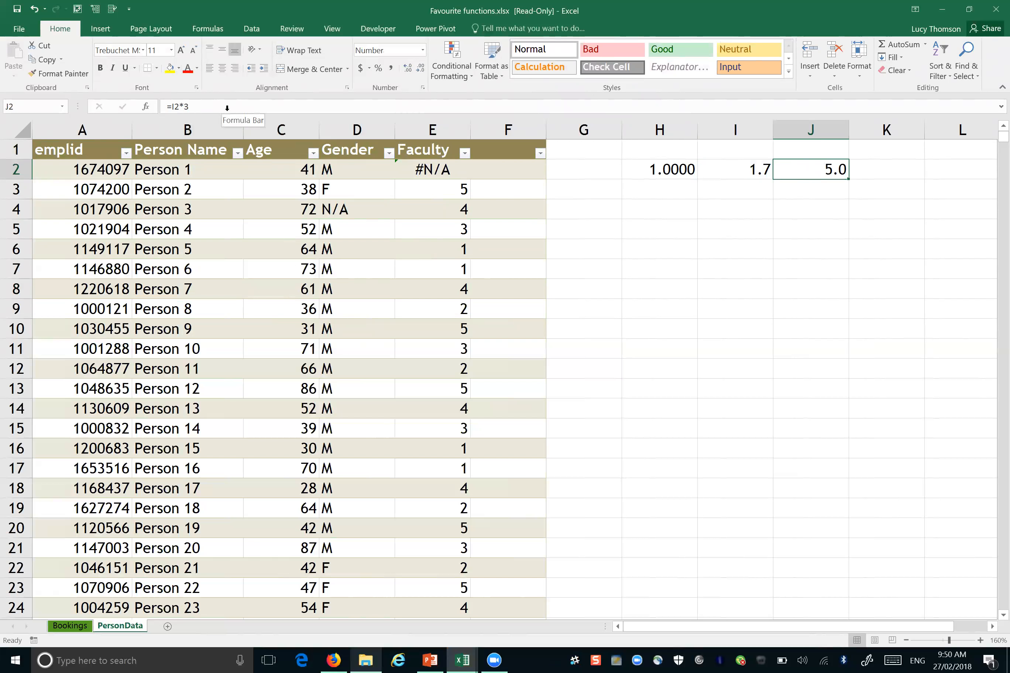
left_click(405, 70)
left_click(405, 71)
left_click(404, 70)
left_click(405, 70)
left_click(405, 70)
left_click(405, 71)
left_click(405, 70)
left_click(405, 71)
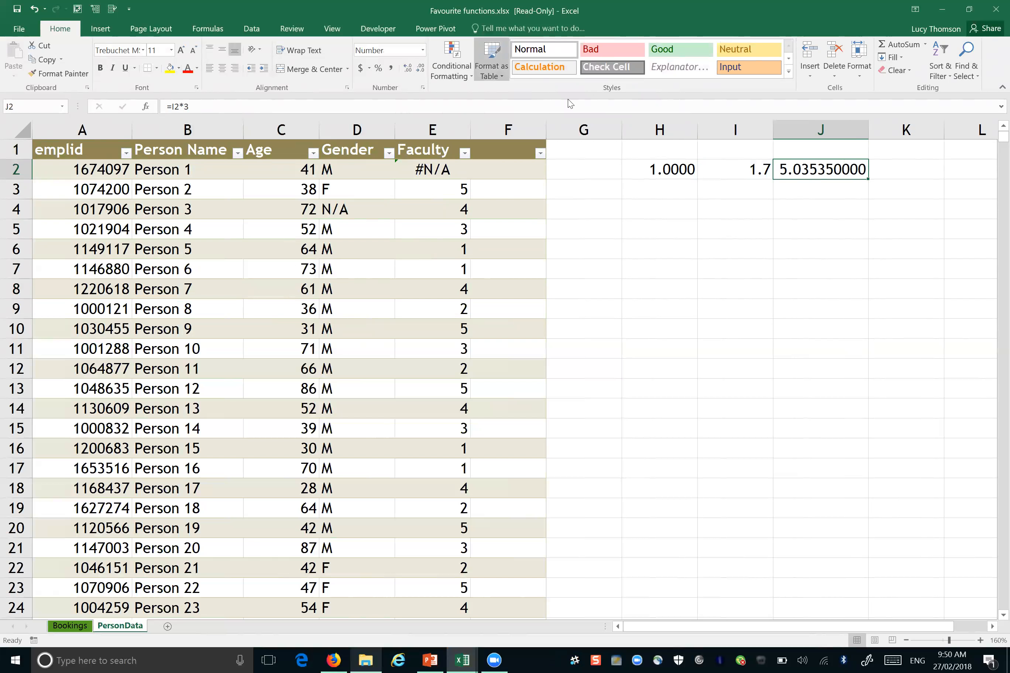
Step: Open cell I2 for editing to inspect its full stored value, leaving the entry as it is
left_click(751, 173)
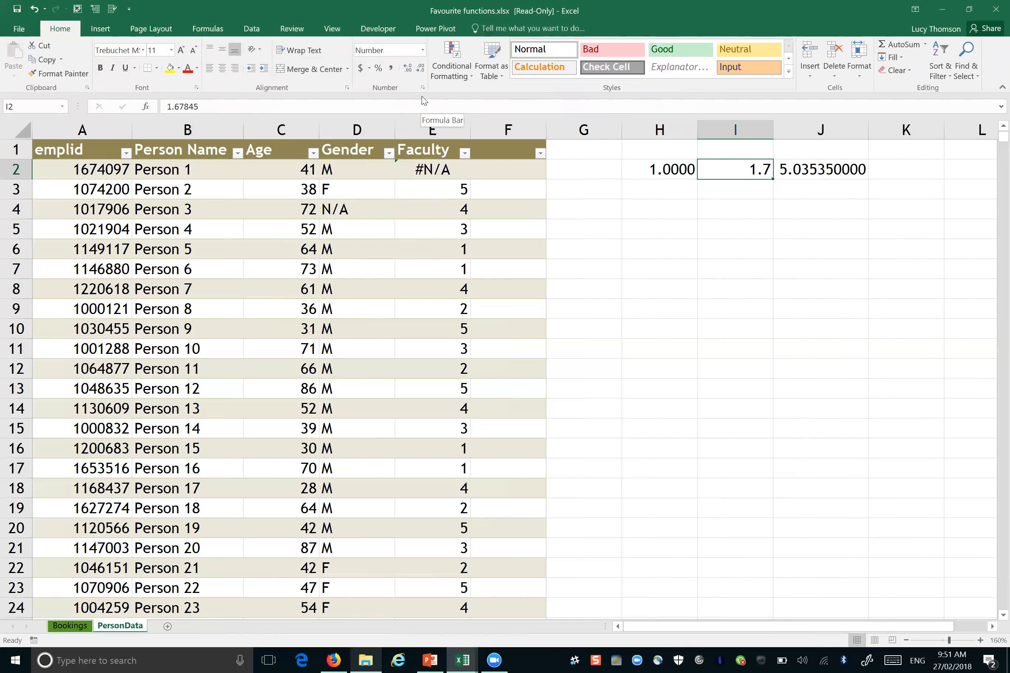
key("F2")
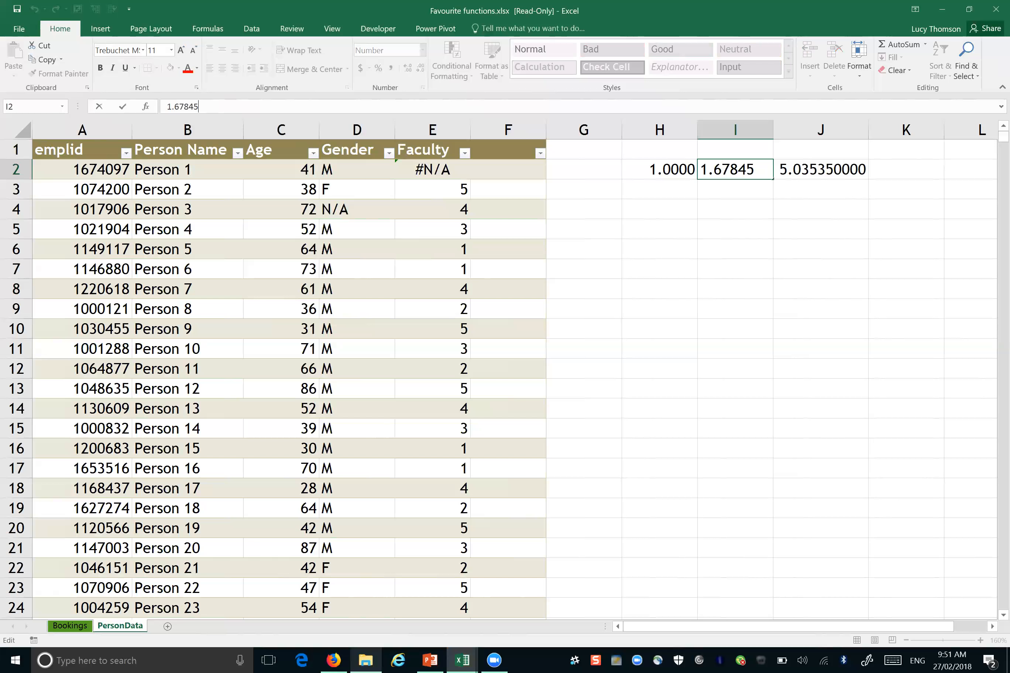
left_click(703, 187)
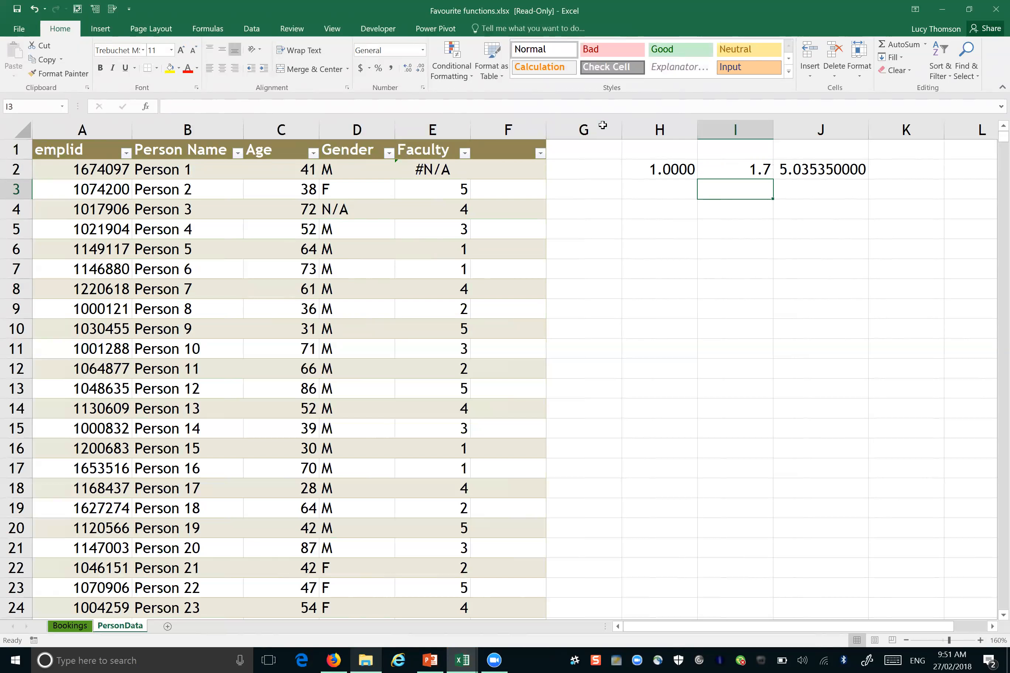
Step: Try the Percentage format on cell I2 and switch it back to the Number format
left_click(722, 168)
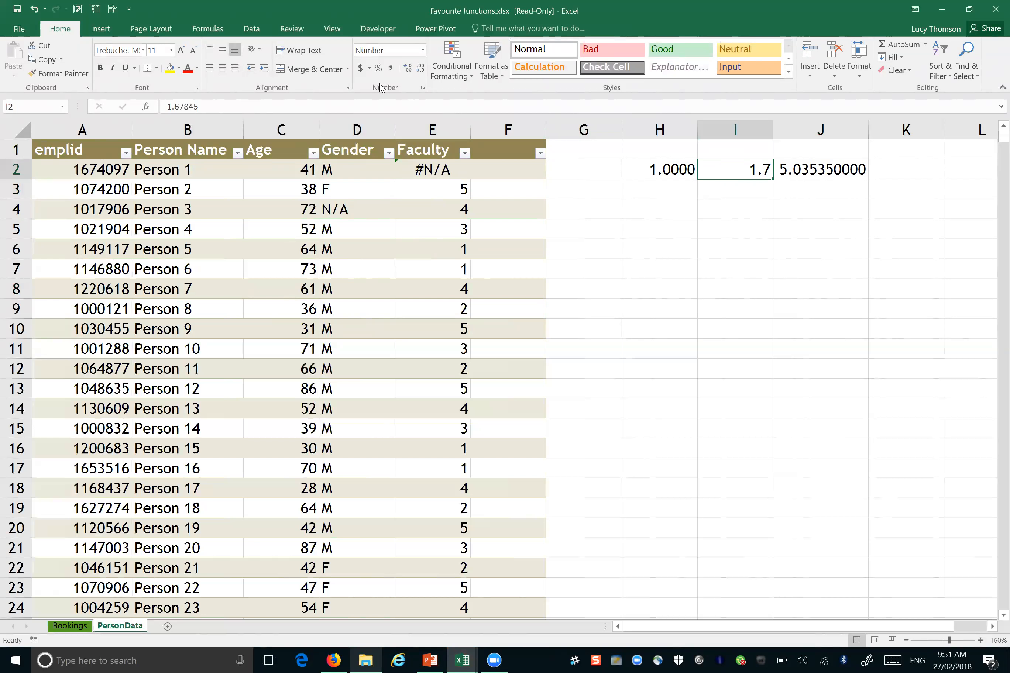
left_click(378, 69)
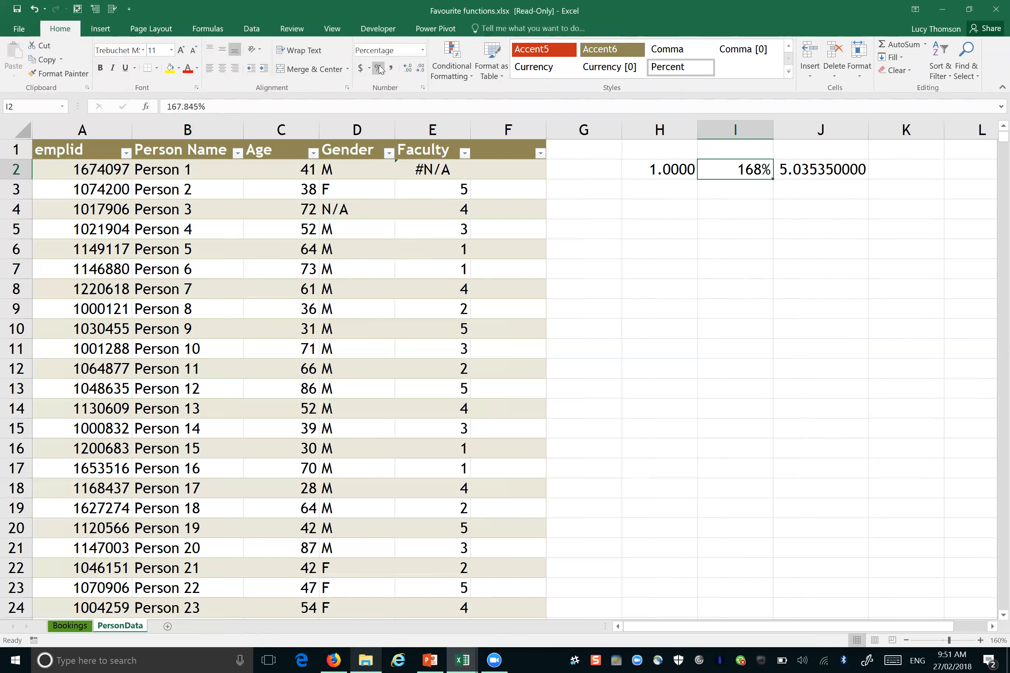
left_click(421, 50)
left_click(413, 91)
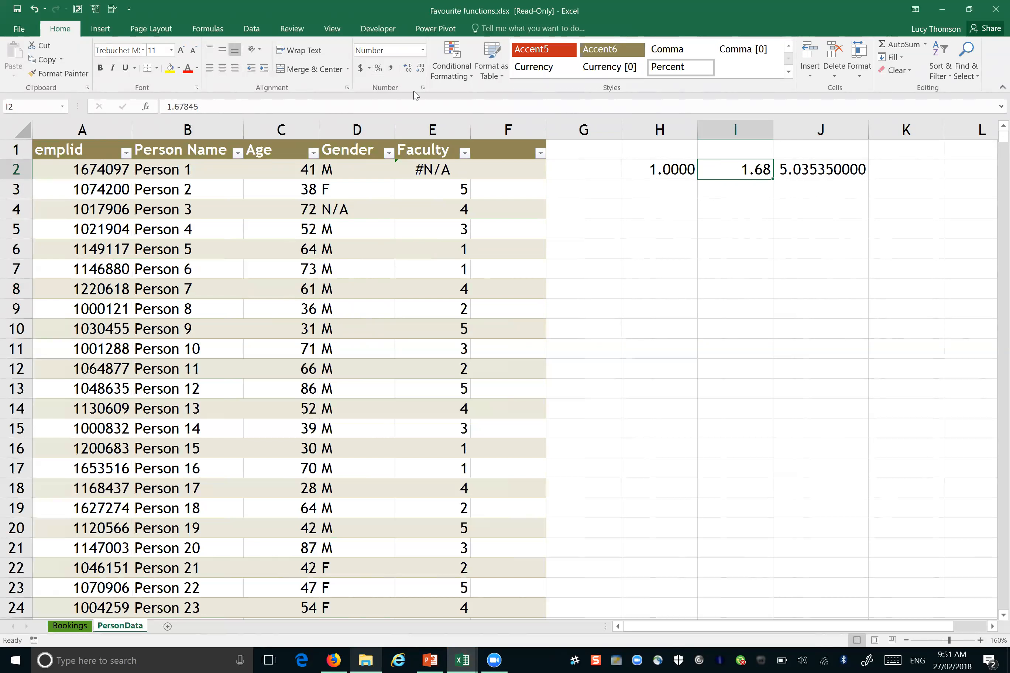
Step: Apply the dollar Accounting format to I2 and browse the other available accounting currency symbols without choosing one
left_click(360, 68)
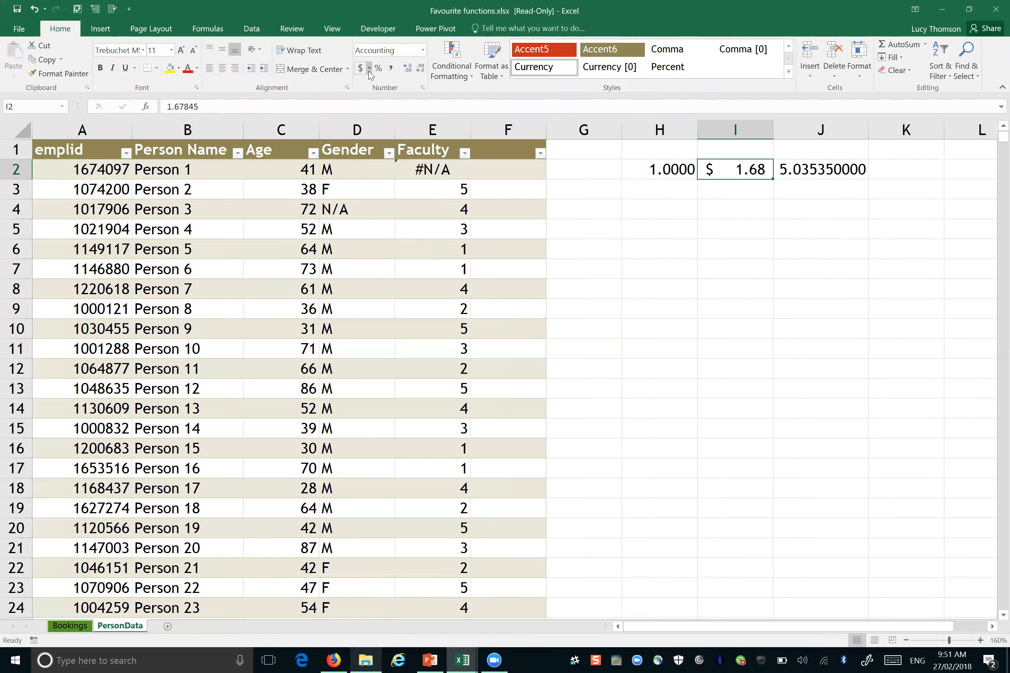
left_click(368, 70)
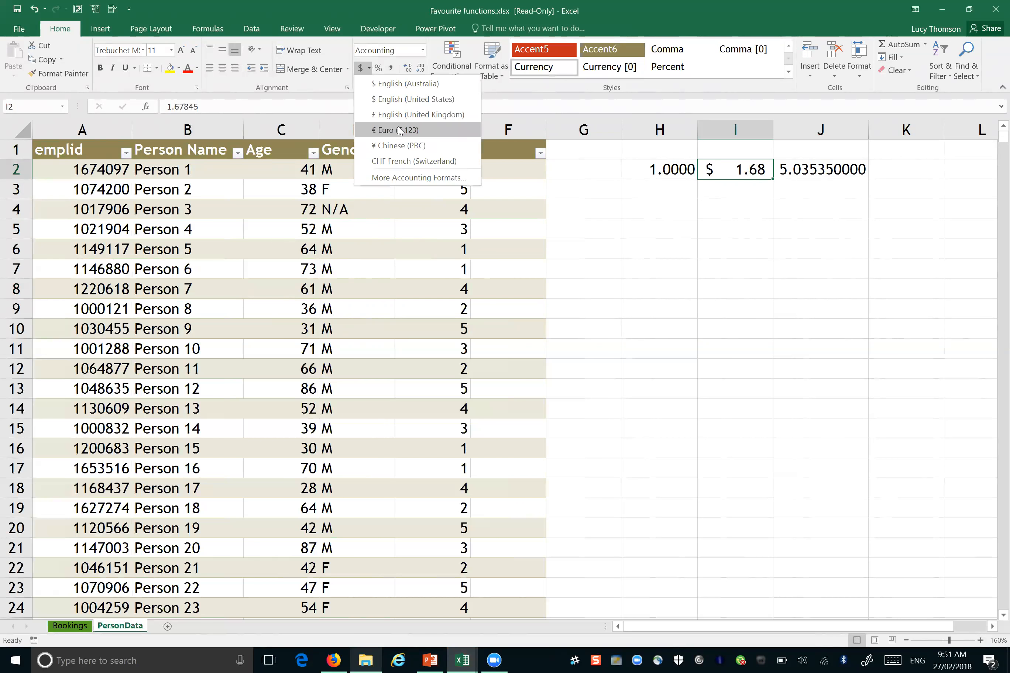
left_click(404, 178)
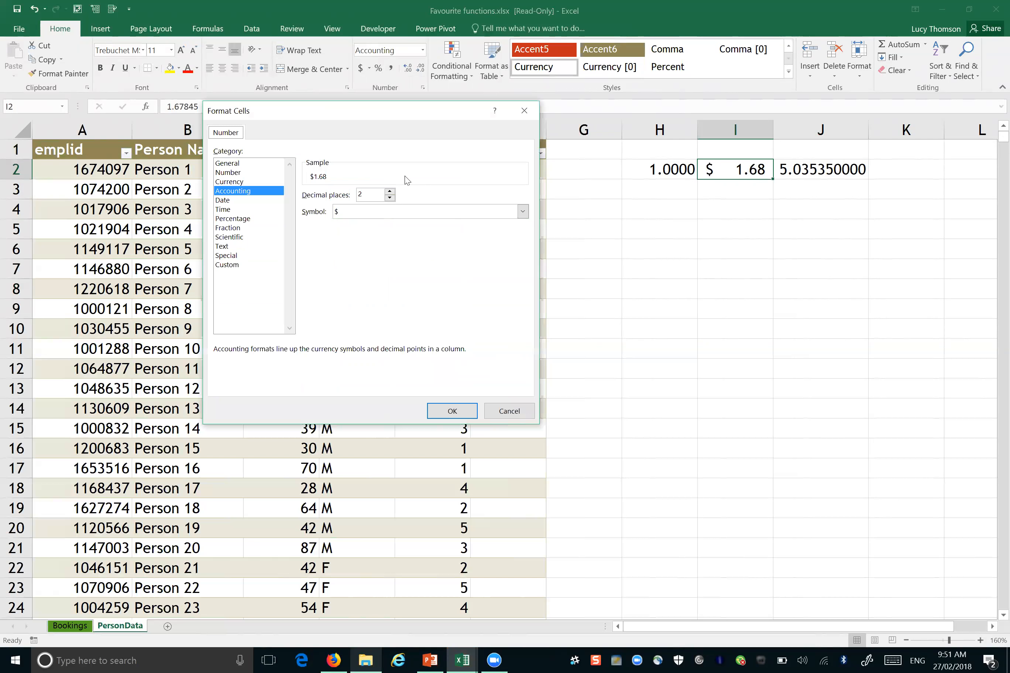
left_click(523, 213)
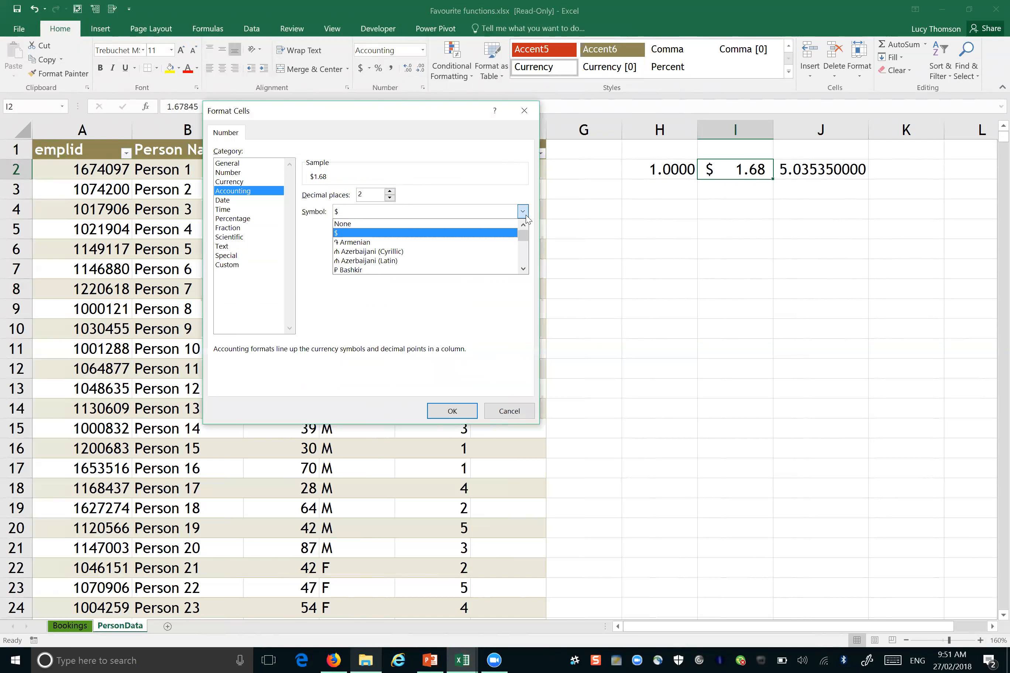
left_click(523, 268)
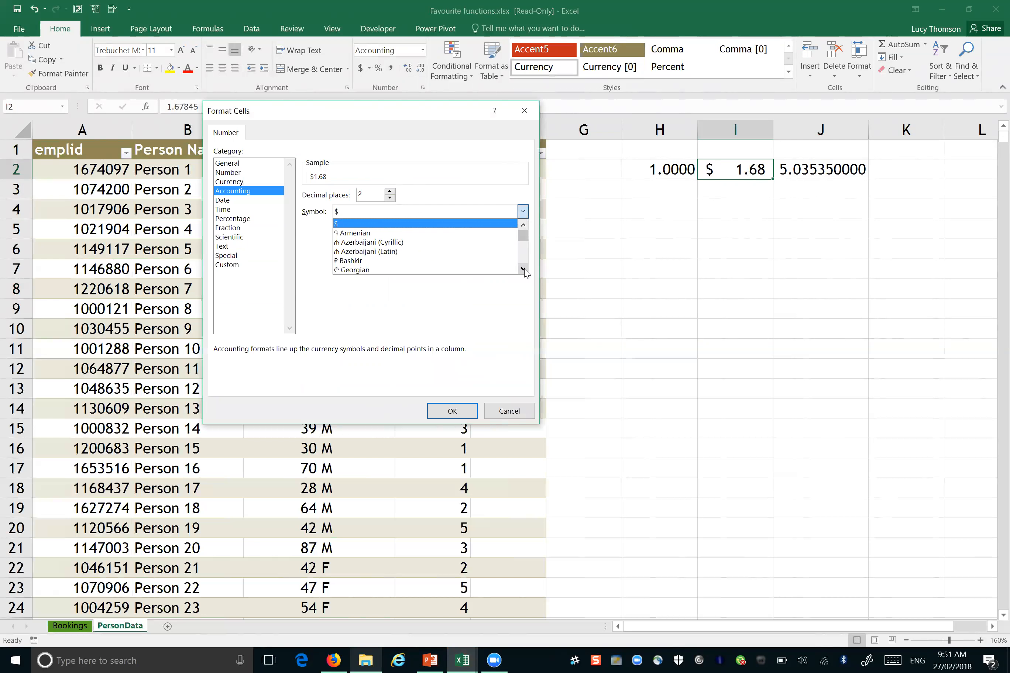
left_click_drag(523, 269, 523, 268)
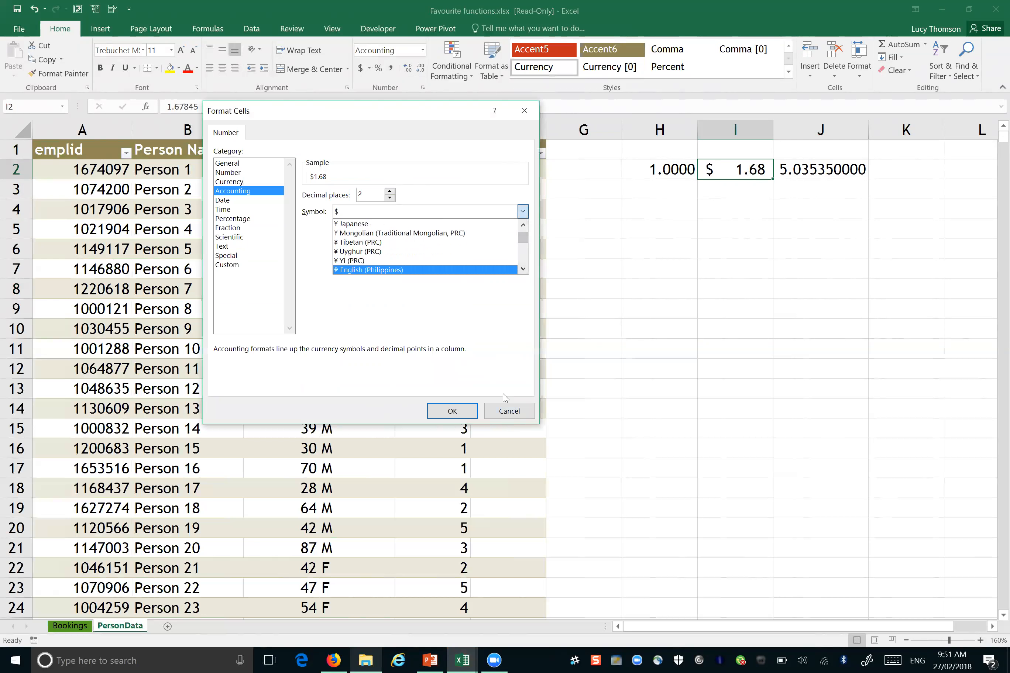
left_click(518, 411)
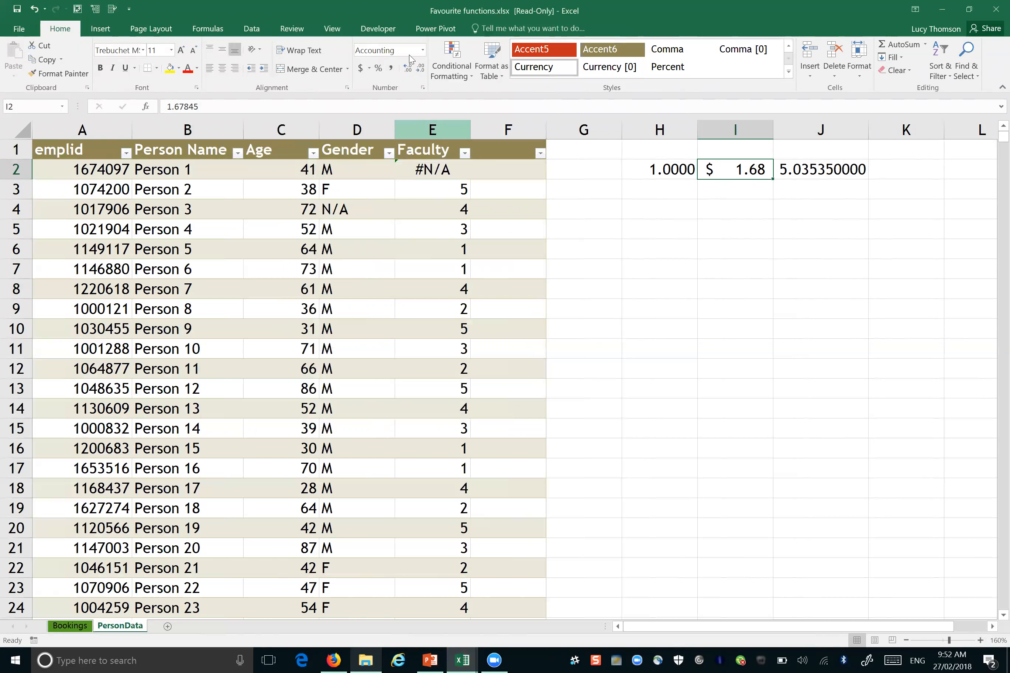
Step: Set cell I2 to the Number format
left_click(423, 50)
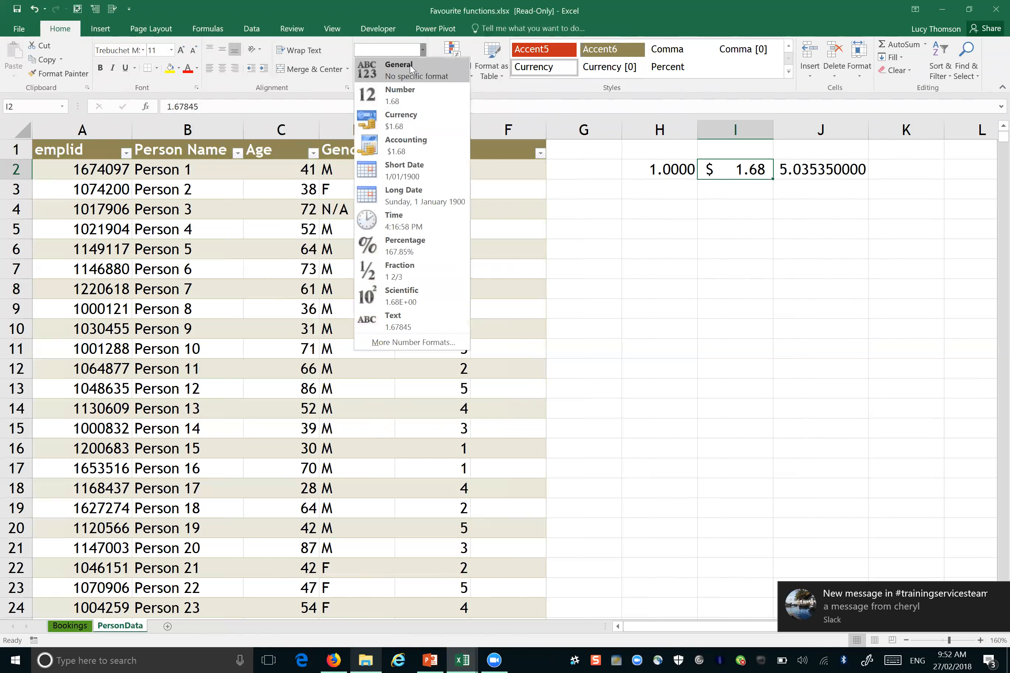
left_click(405, 93)
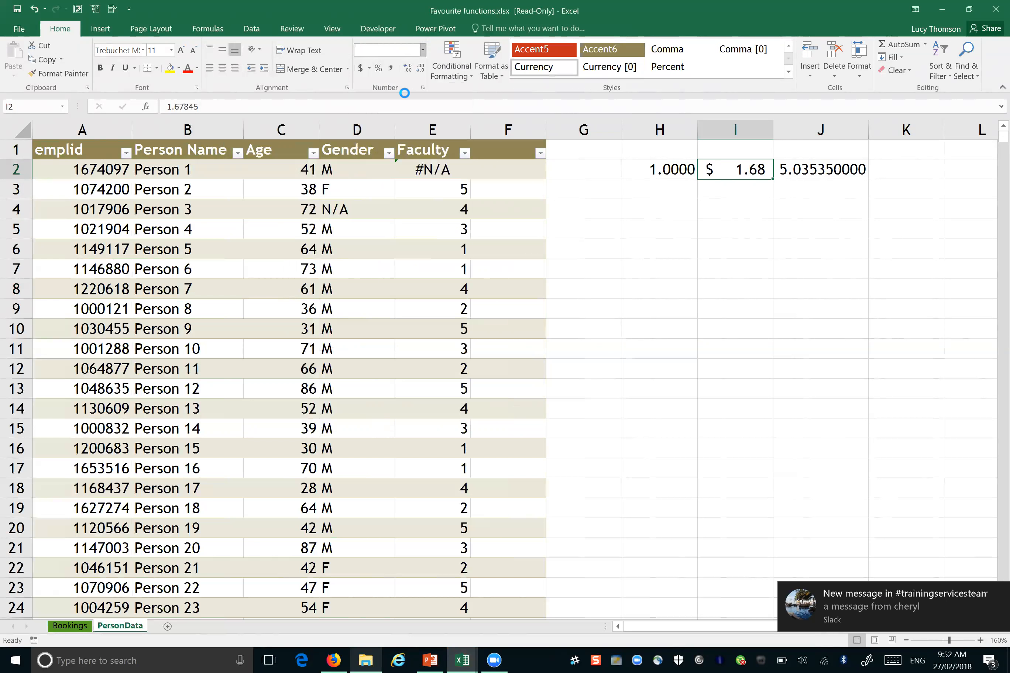
Step: Open the full number format options for I2 and try the red negative-number styles, without and with the minus sign
left_click(422, 49)
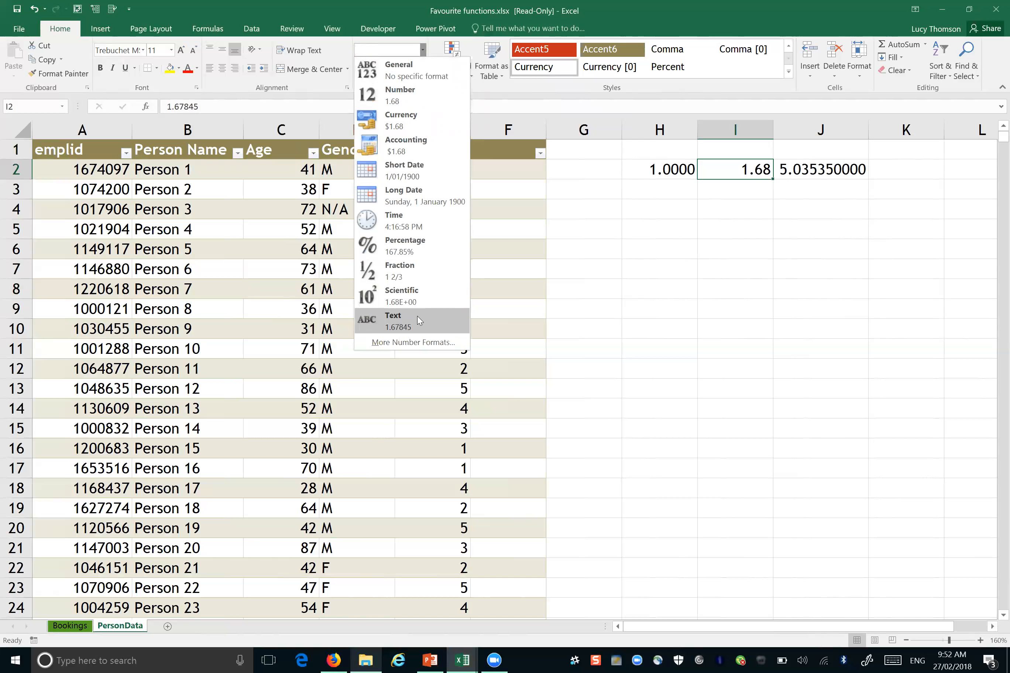
left_click(422, 341)
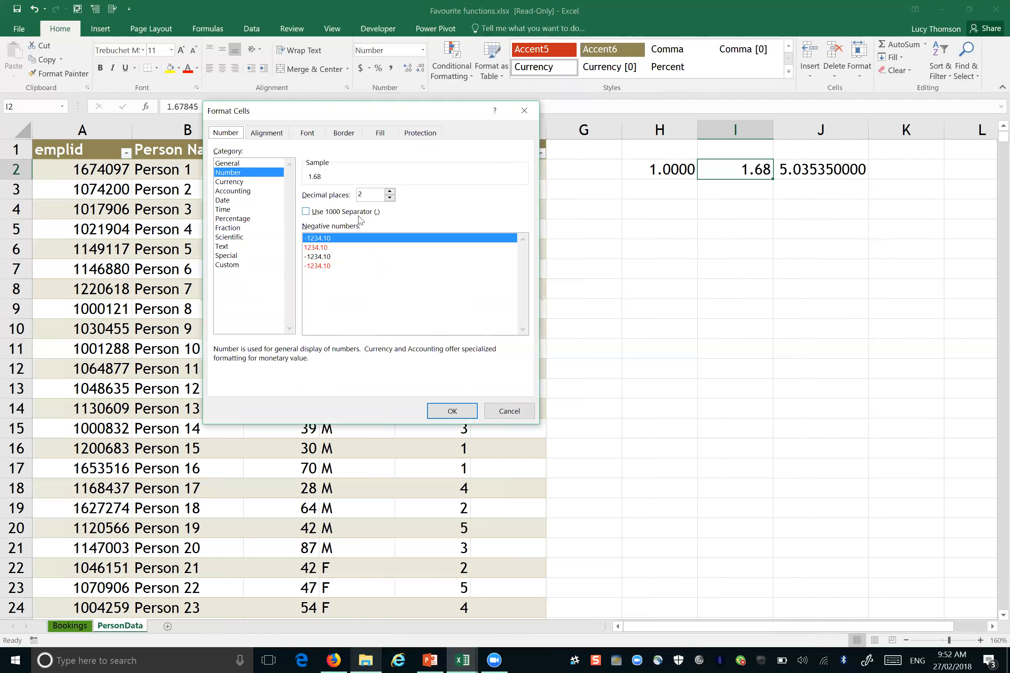
left_click(324, 248)
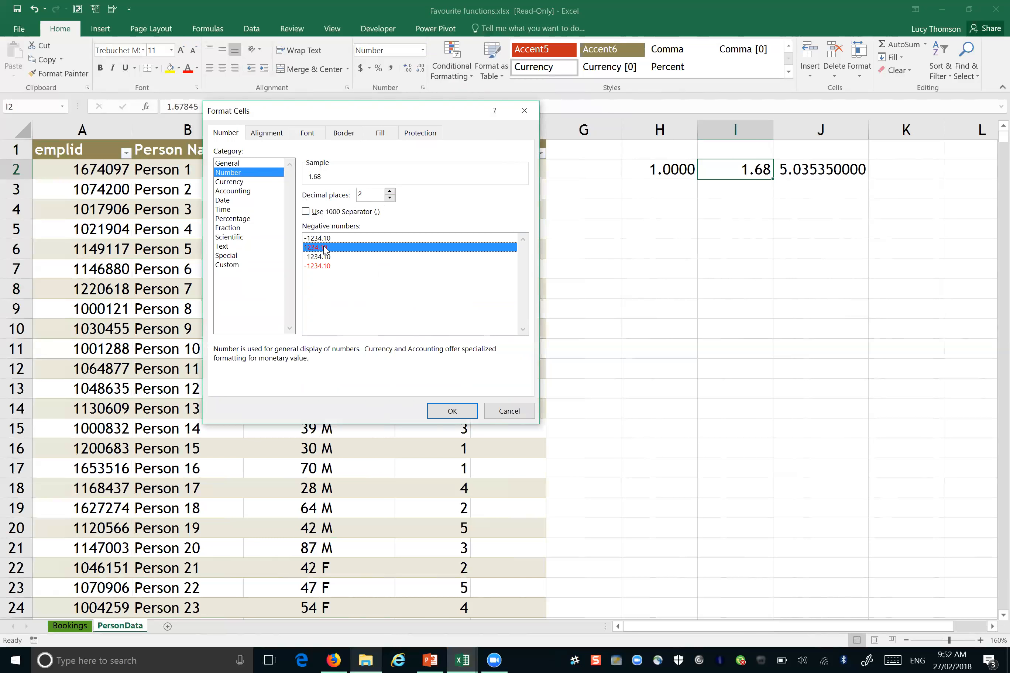
left_click(328, 265)
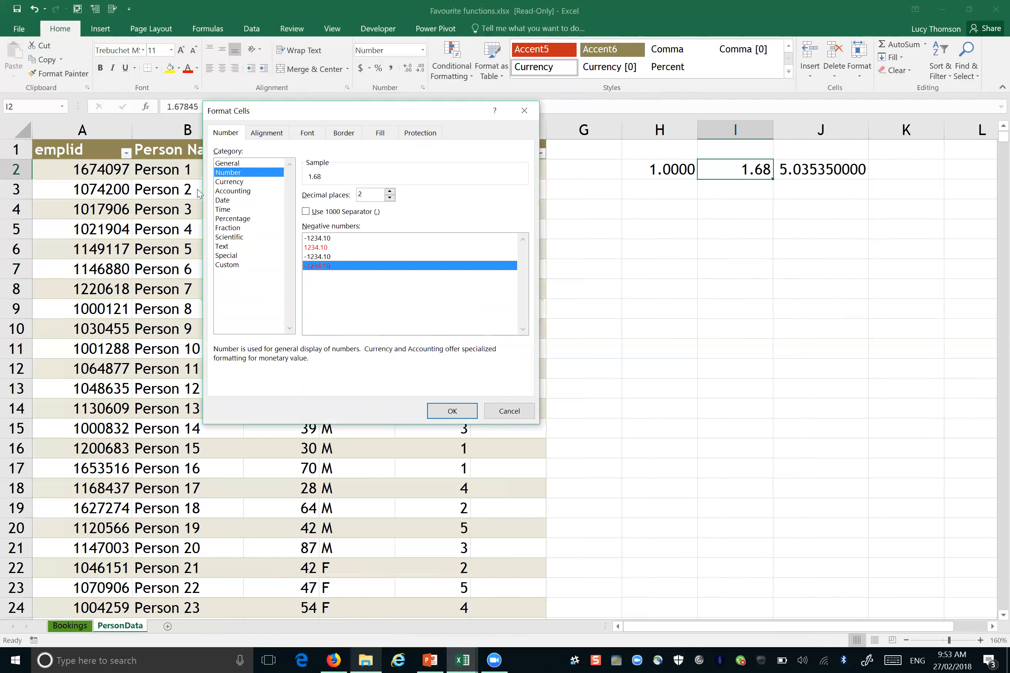
Step: Preview the Currency format for I2 with zero decimal places, and restore it to two decimal places
left_click(233, 182)
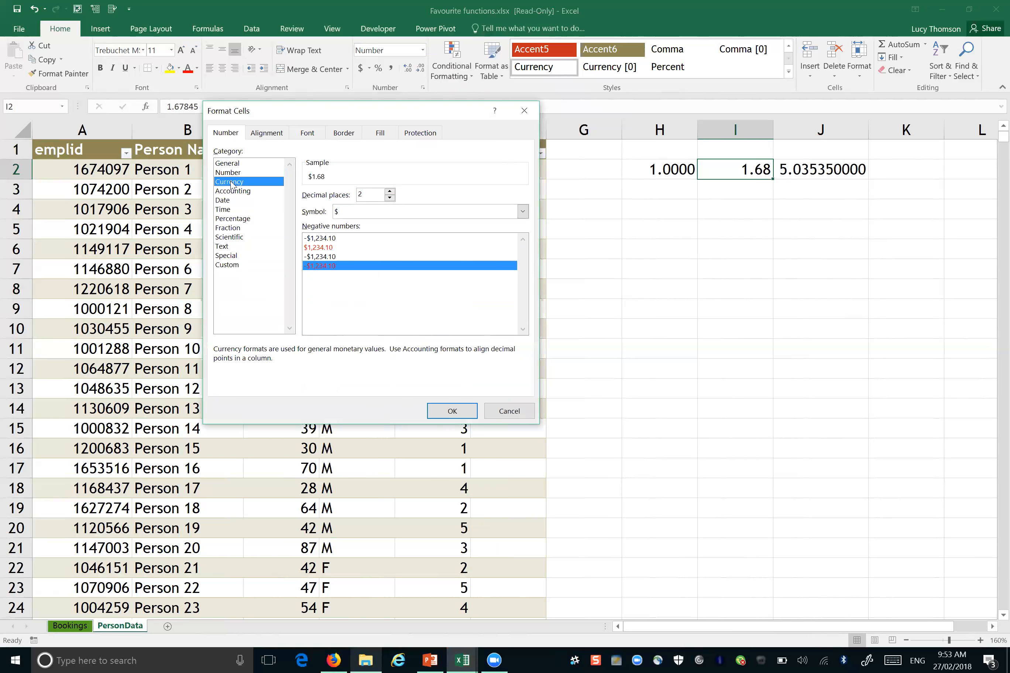
left_click(523, 212)
left_click(492, 189)
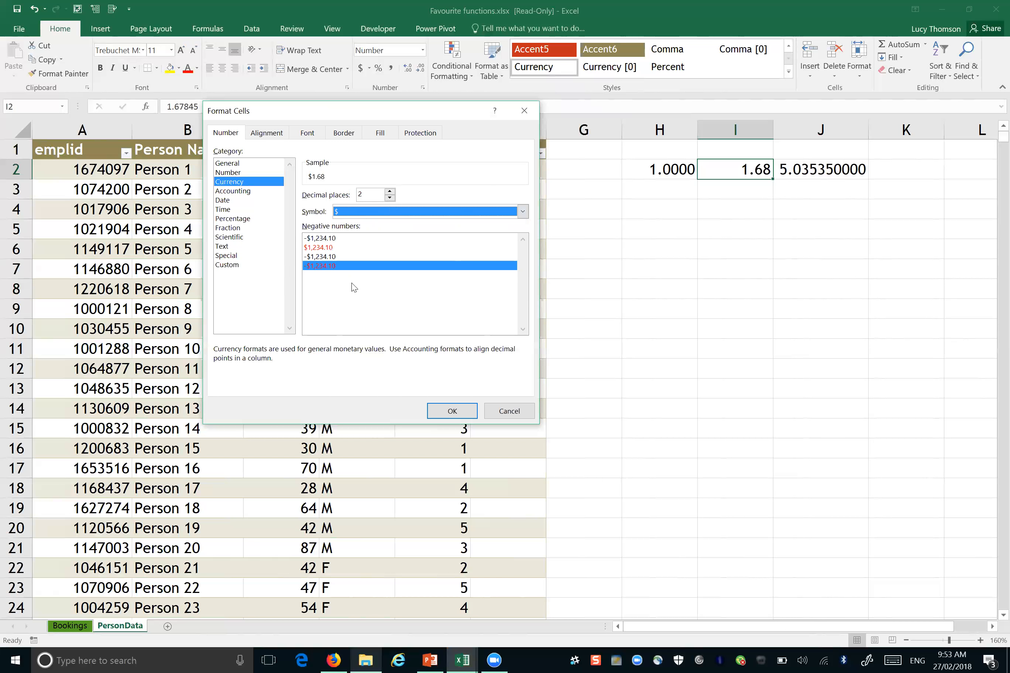
left_click(389, 198)
left_click(389, 198)
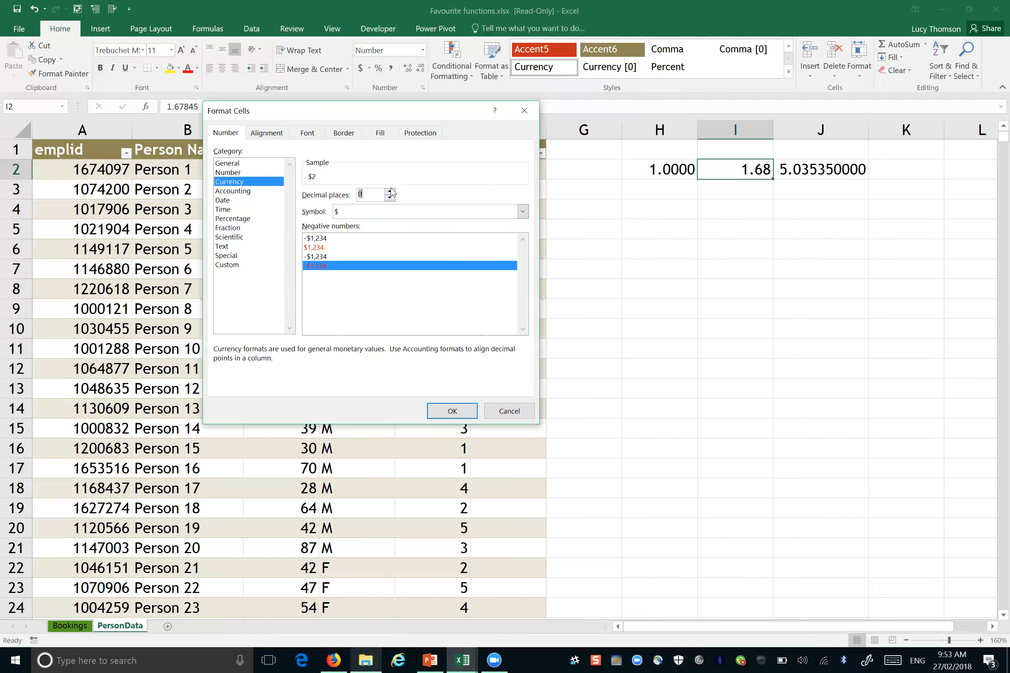
left_click(389, 191)
left_click(389, 191)
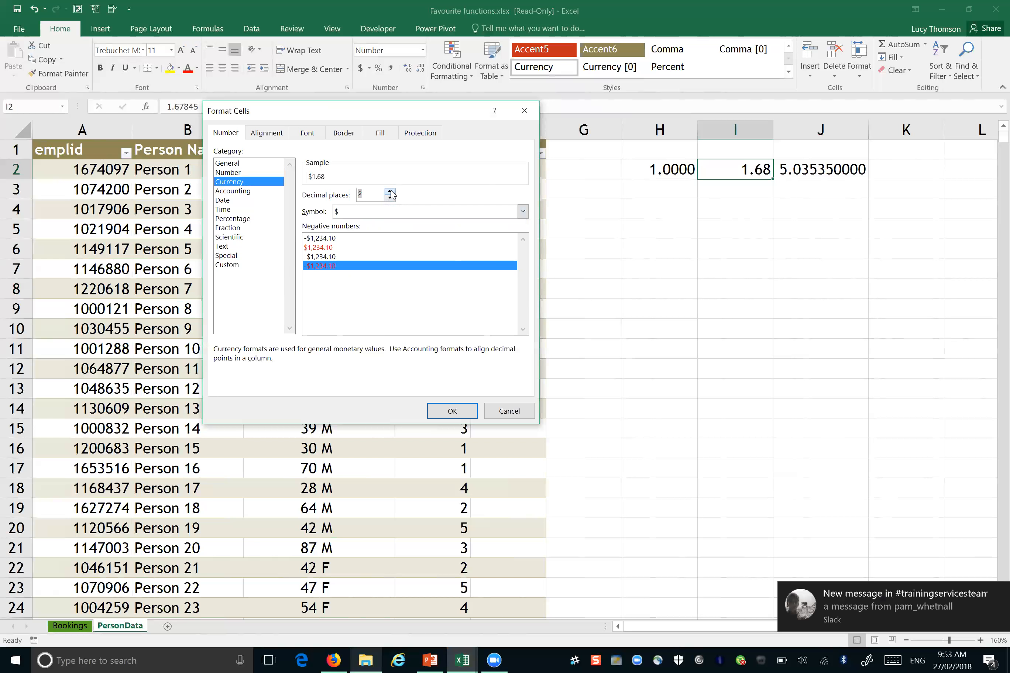
Step: Review the Accounting and Date format options for I2 and close the format settings without applying anything
left_click(249, 199)
left_click(249, 193)
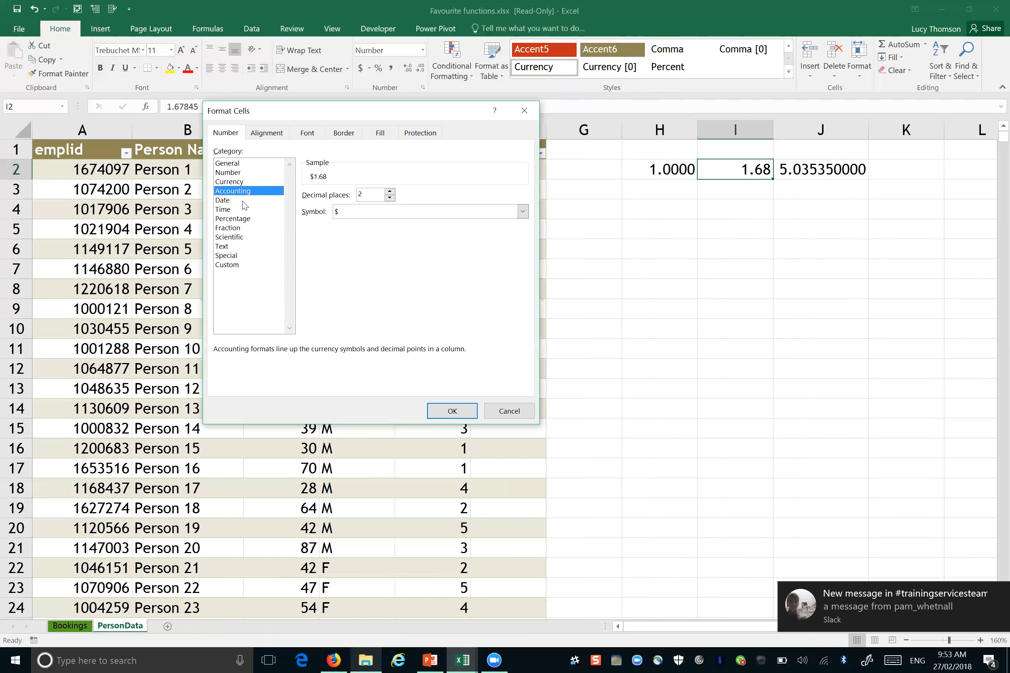
left_click(243, 201)
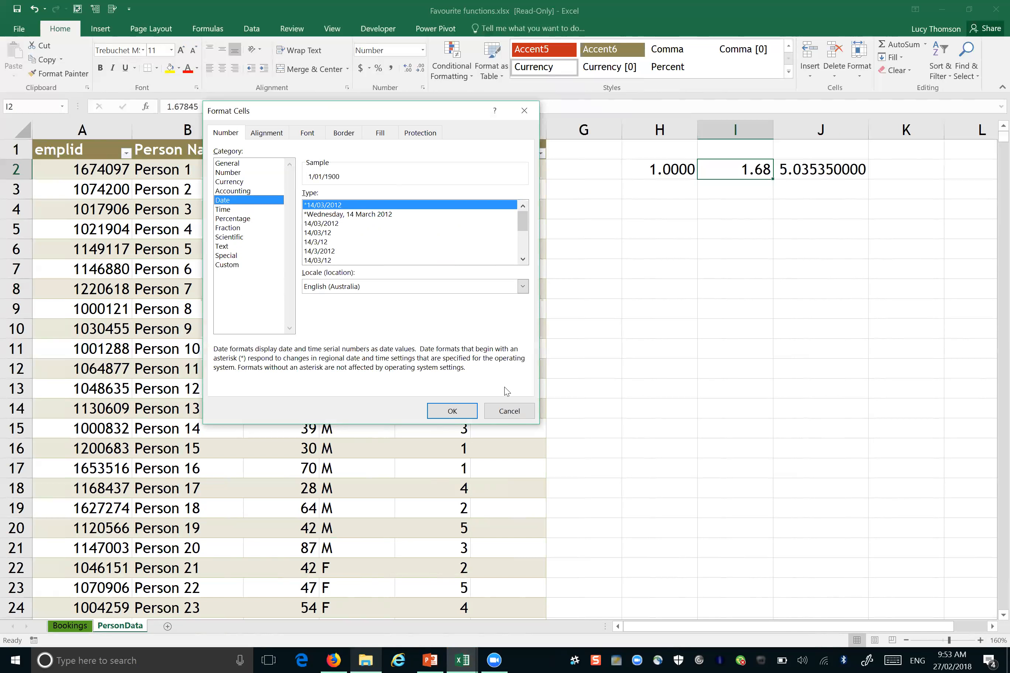
left_click(524, 415)
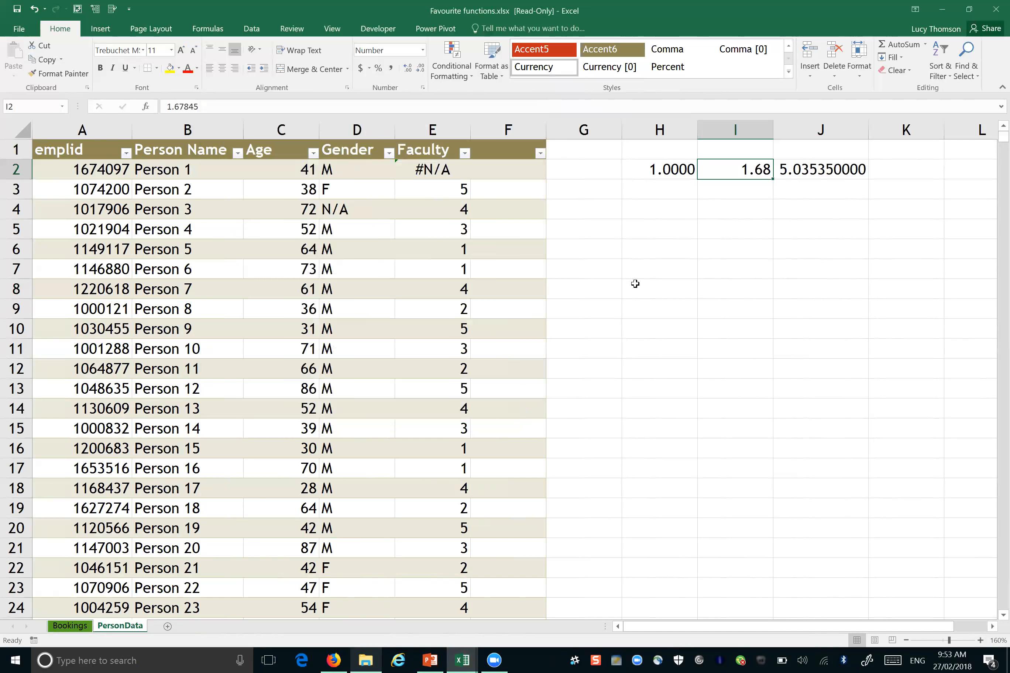
Step: Insert the current date, 27/02/2018, as a fixed value in cell H3
left_click(655, 174)
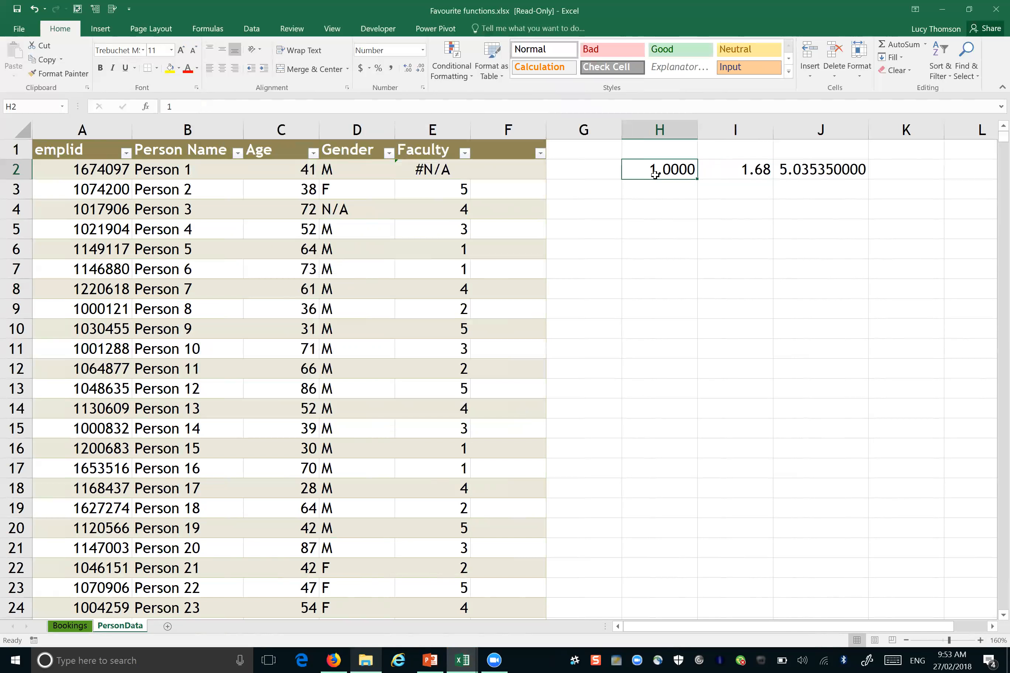
left_click(660, 188)
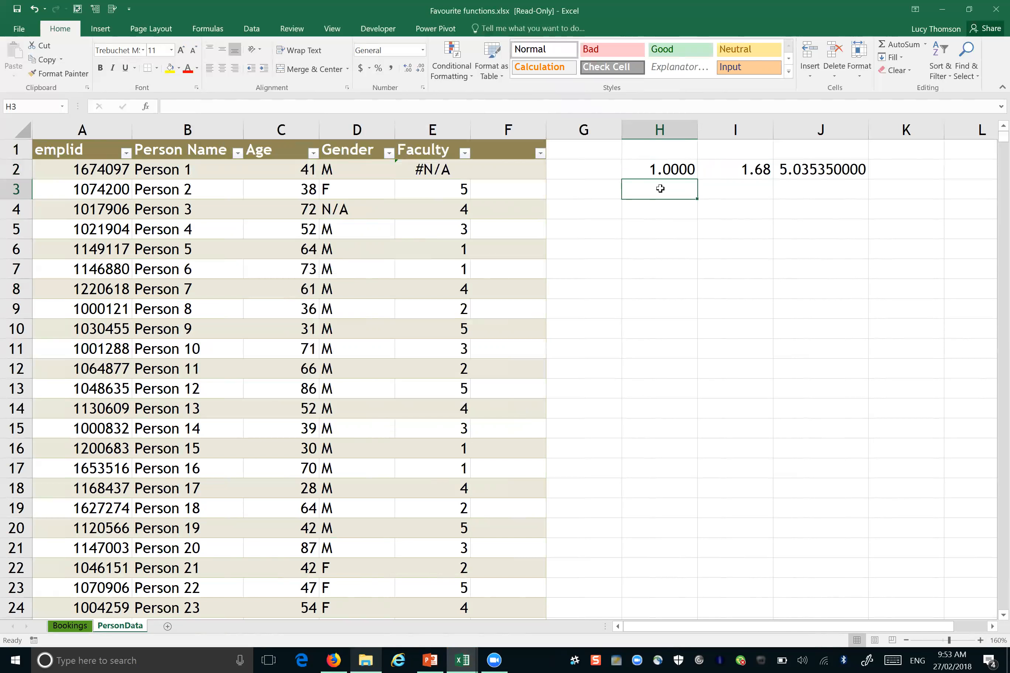
key("ctrl+semicolon")
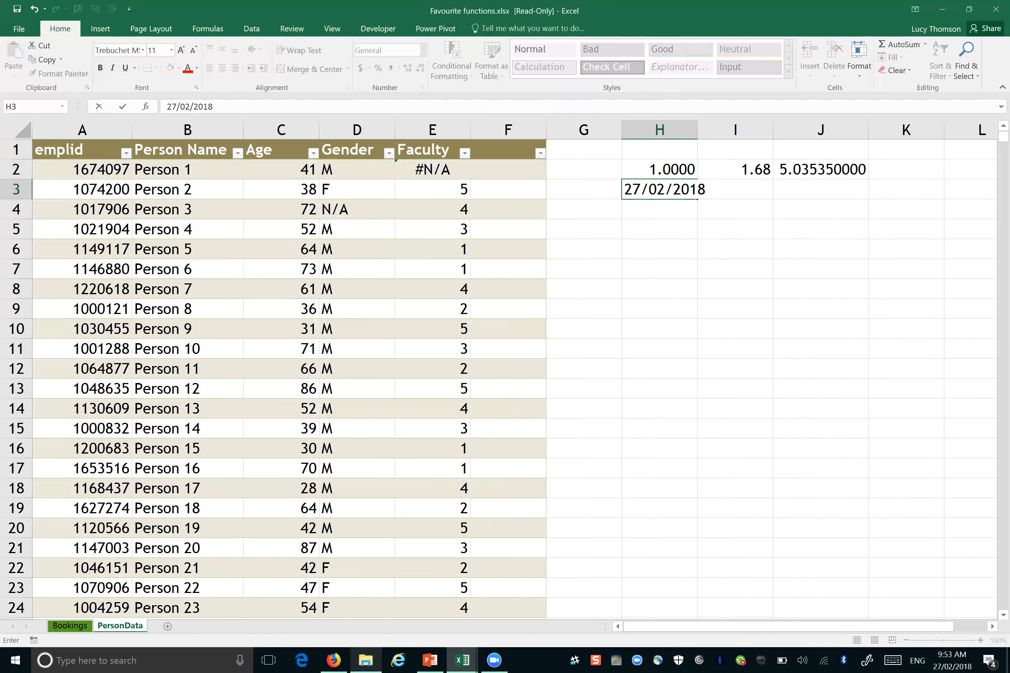
left_click(679, 185)
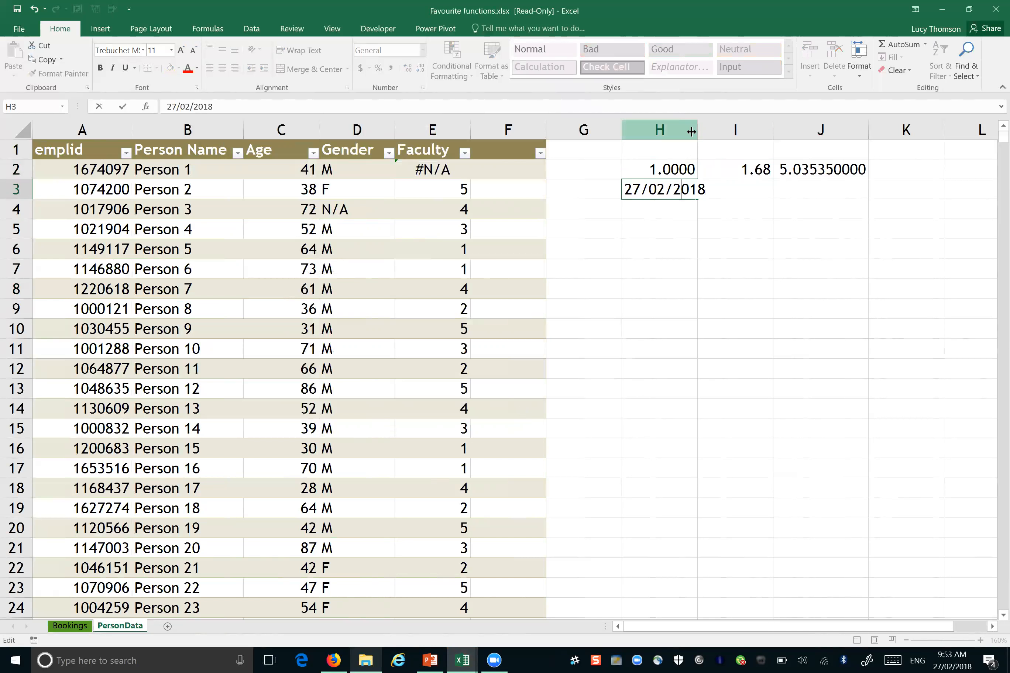
key("Escape")
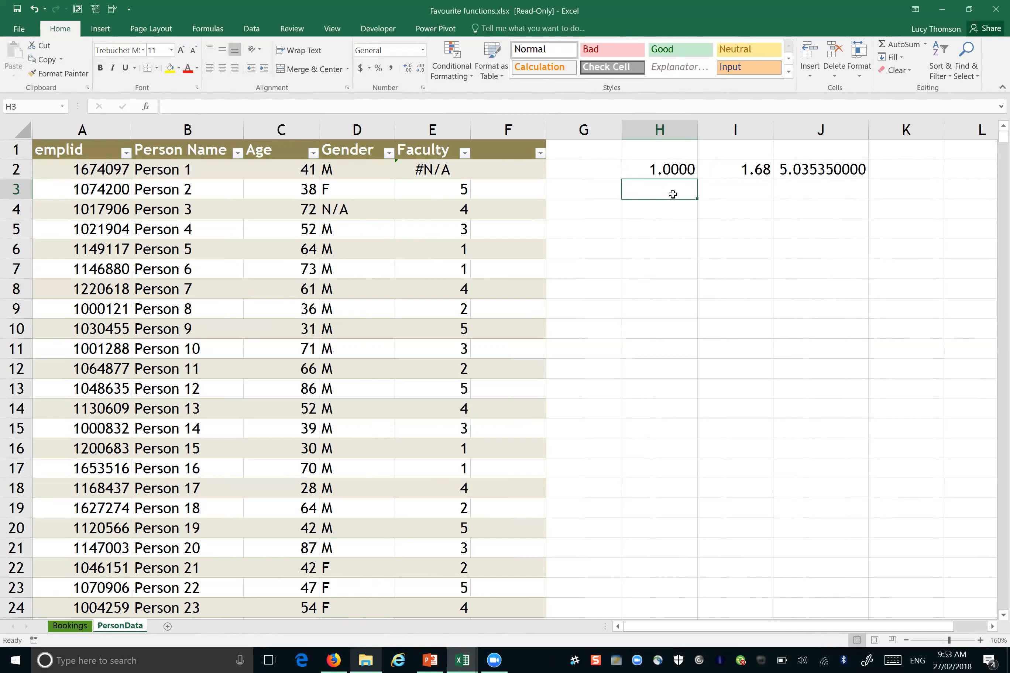
key("ctrl+semicolon")
key("Return")
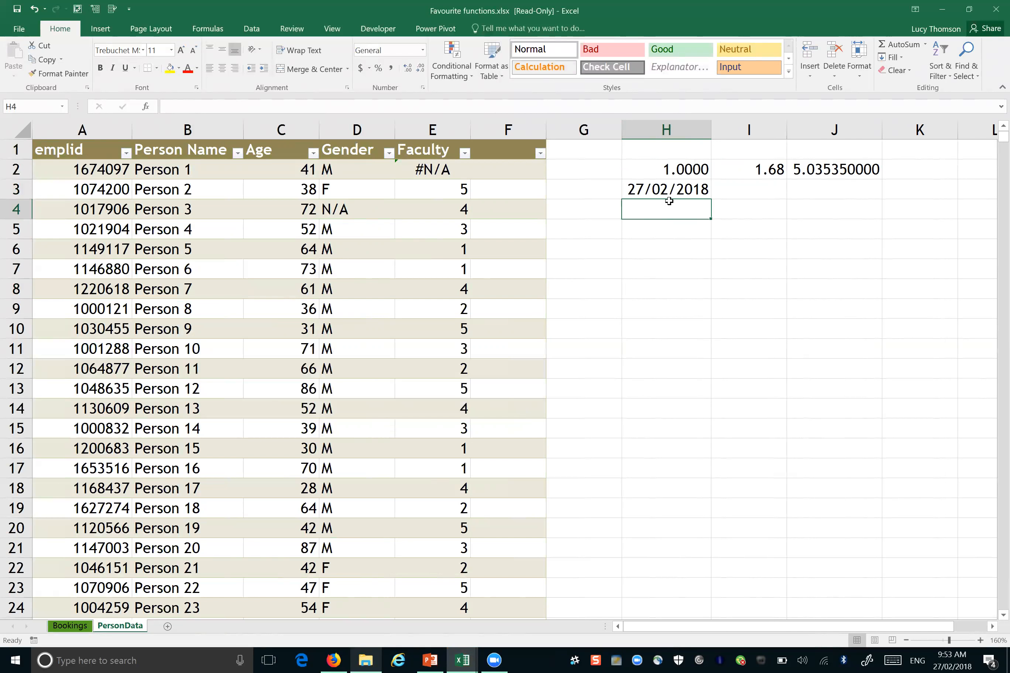
Step: Format the date in H3 as Long Date
left_click(658, 187)
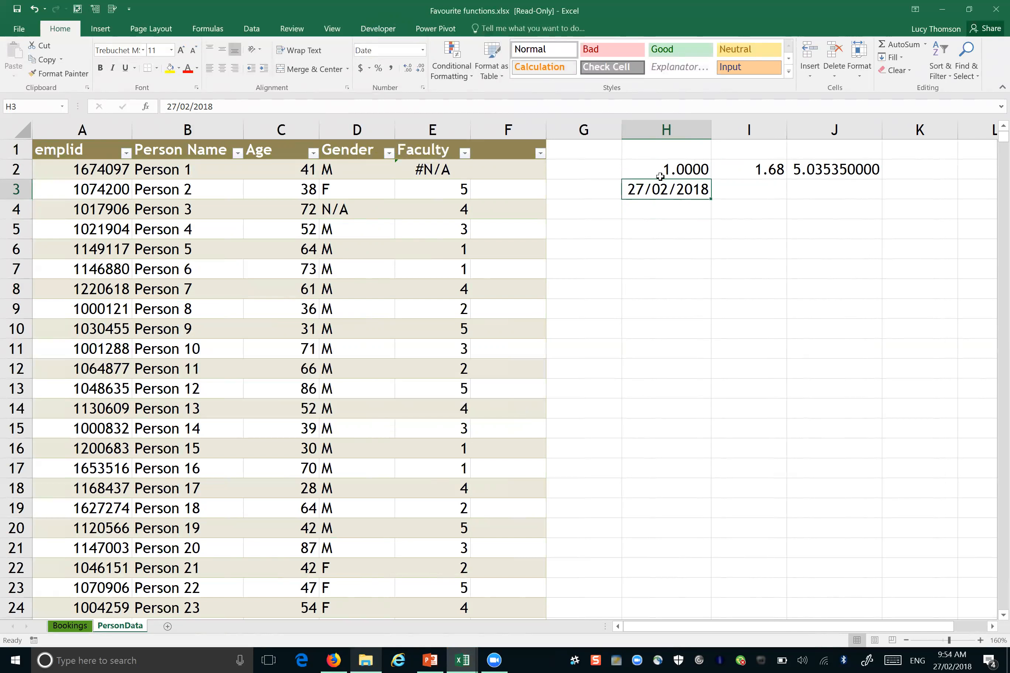
left_click(423, 51)
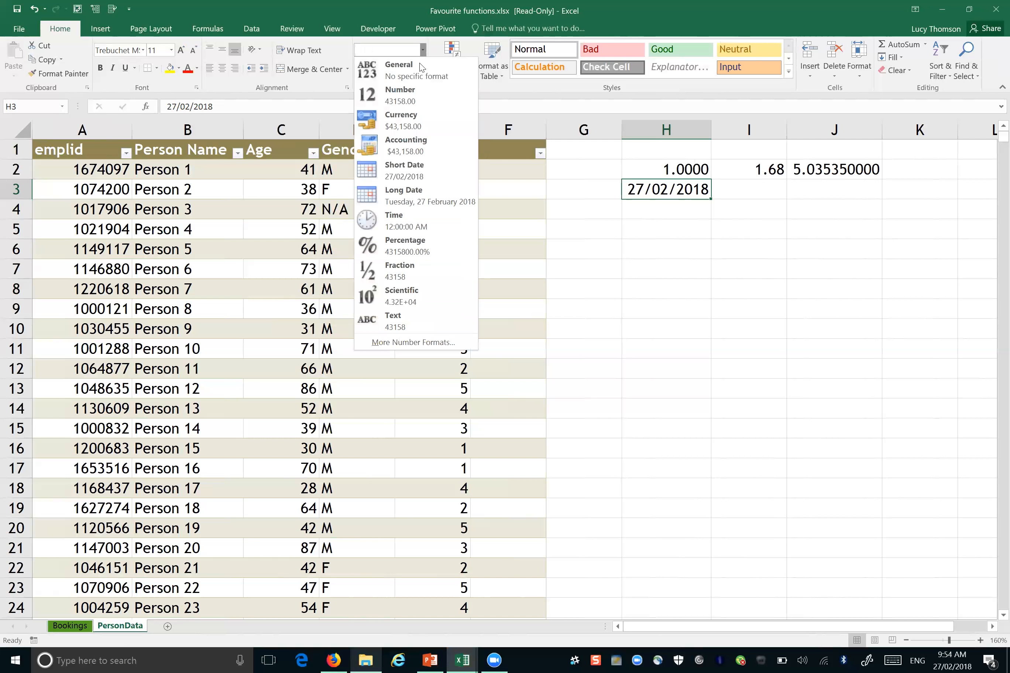
left_click(417, 193)
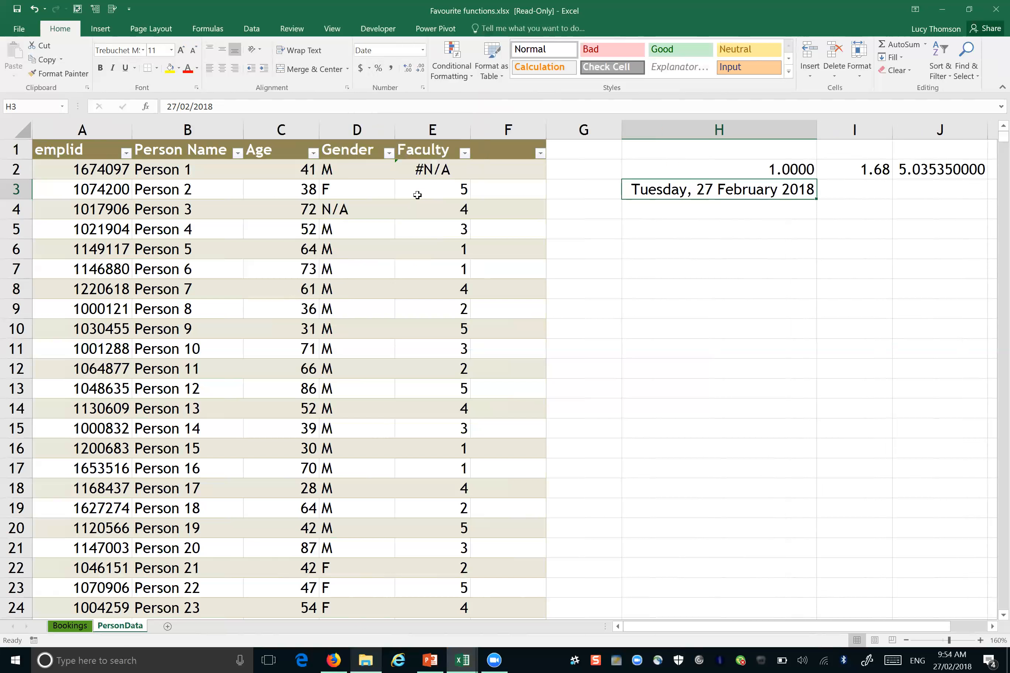
Step: Format the date in H3 with the 14/03/12 date type
left_click(421, 88)
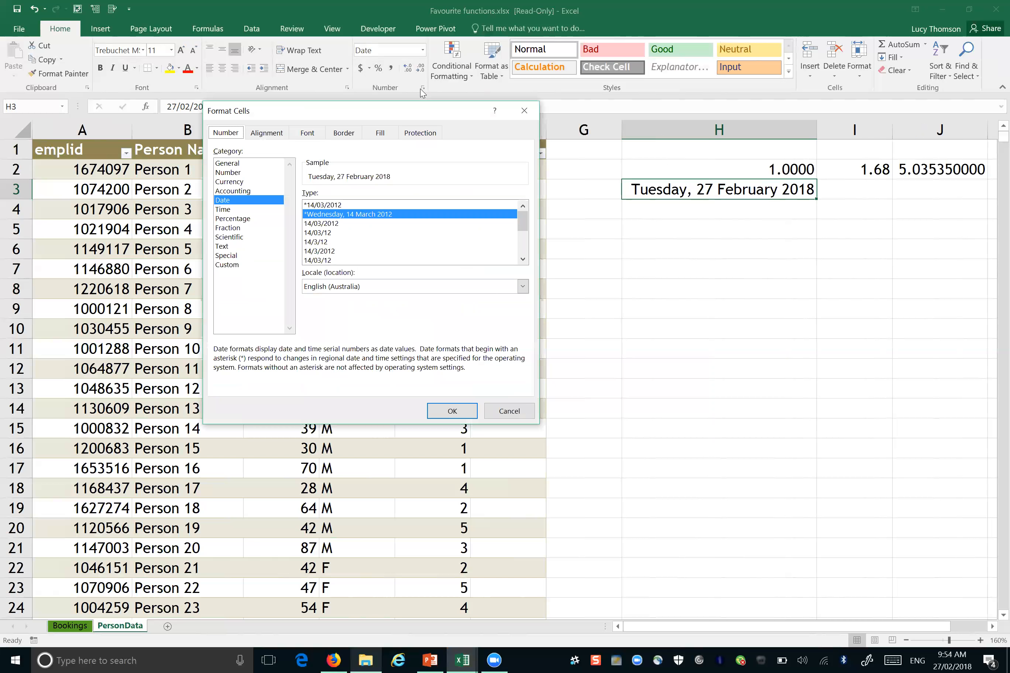
left_click(335, 224)
double_click(332, 232)
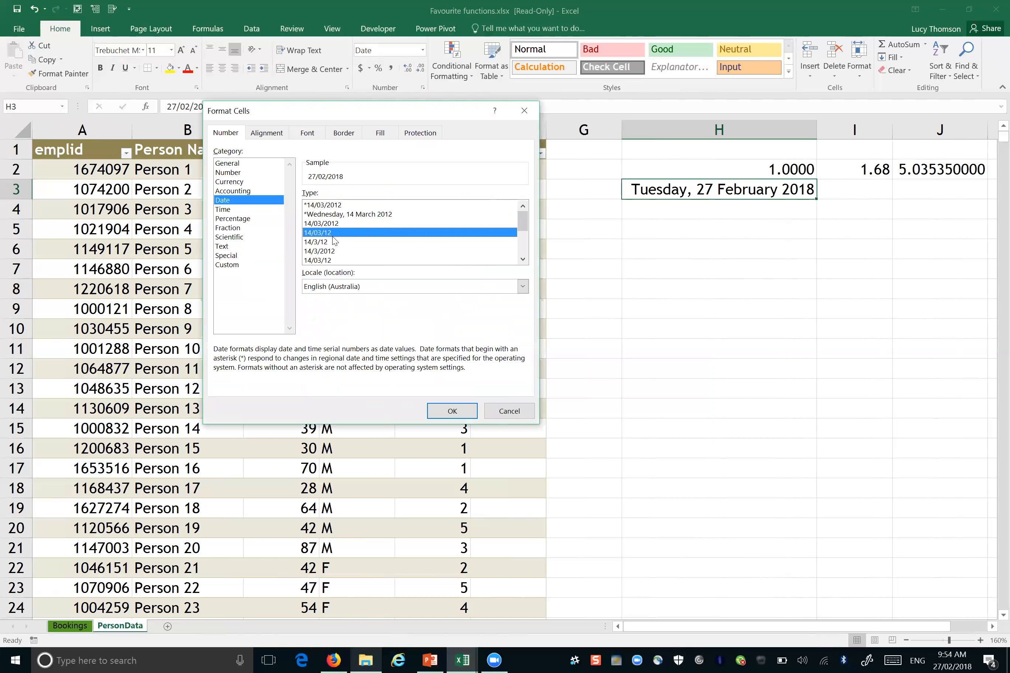
Step: Preview Date types for H3, including 14-March-2012, 2012-03-14, 2012/03/14 and the two asterisked regional formats
left_click(422, 50)
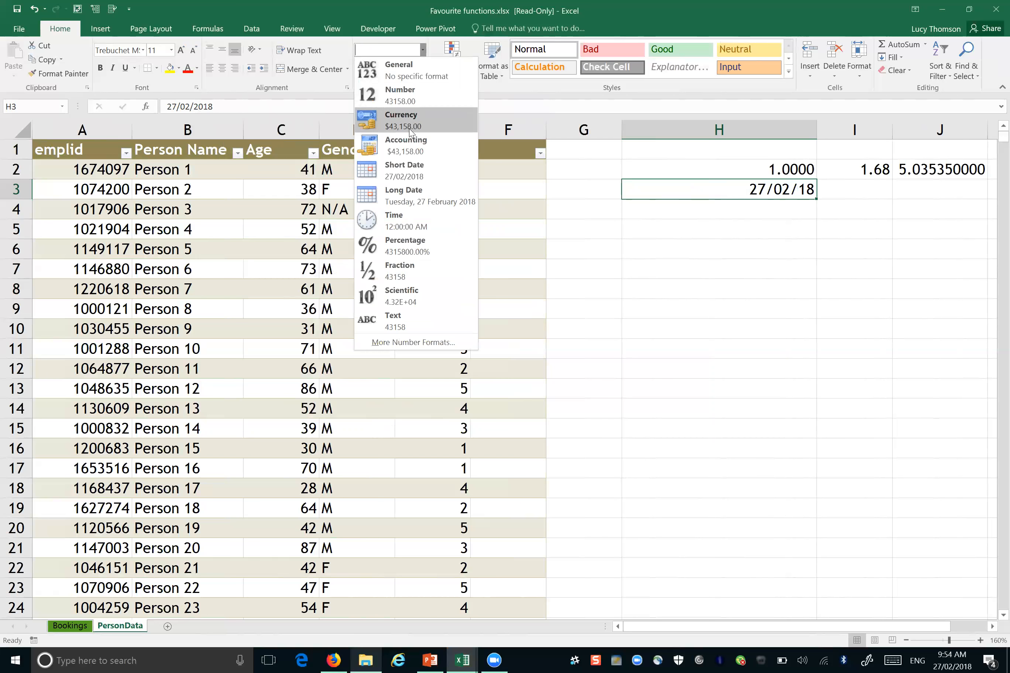
left_click(442, 342)
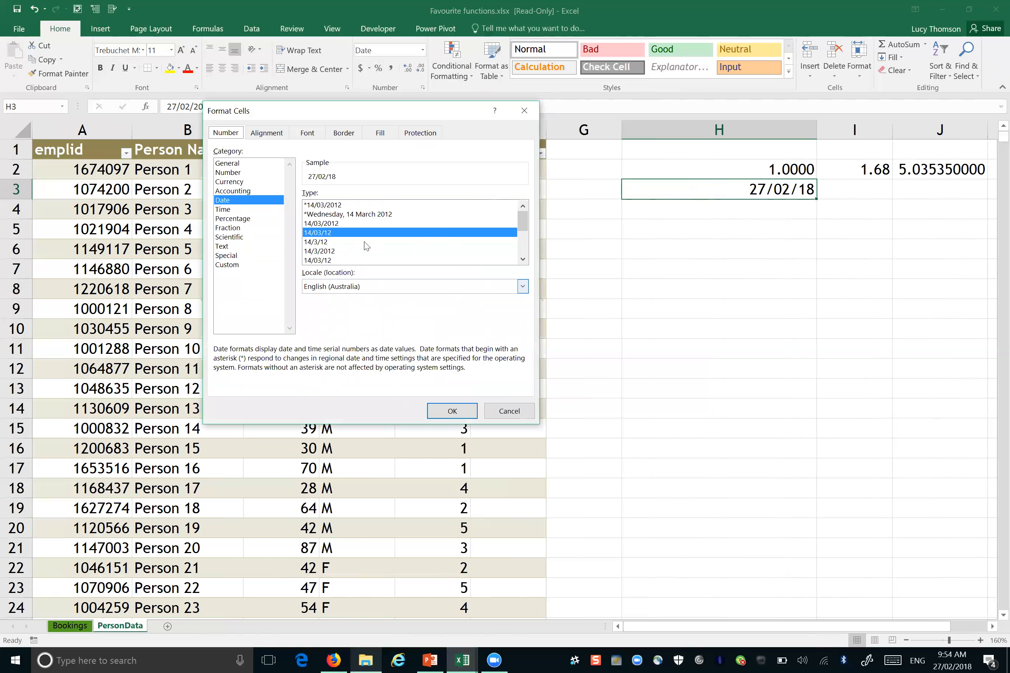
scroll(523, 256, "down", 2)
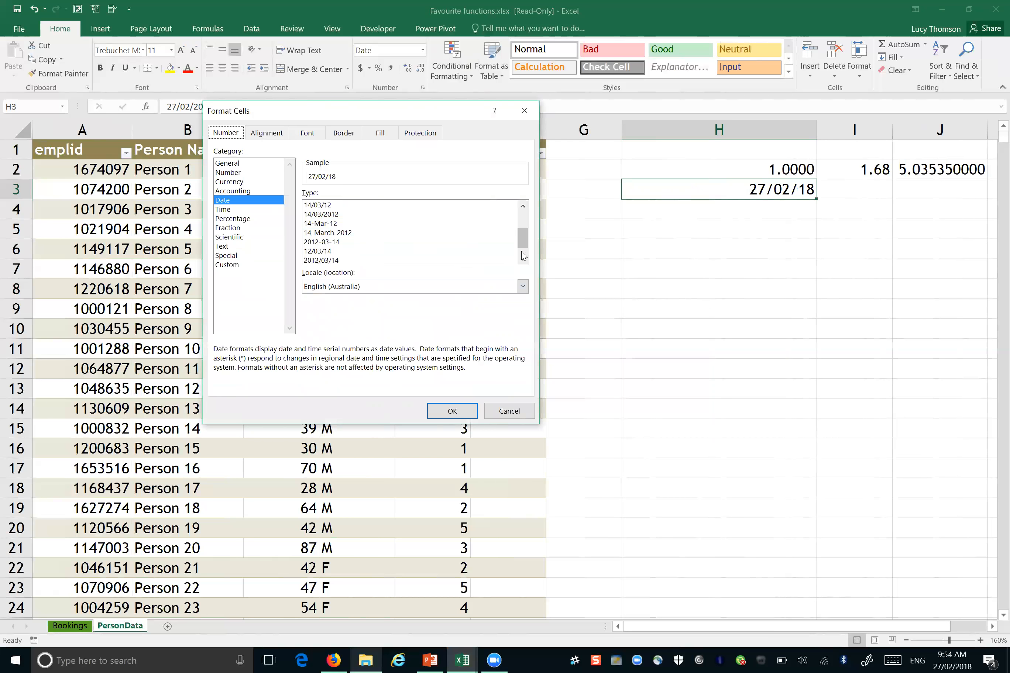
left_click(367, 233)
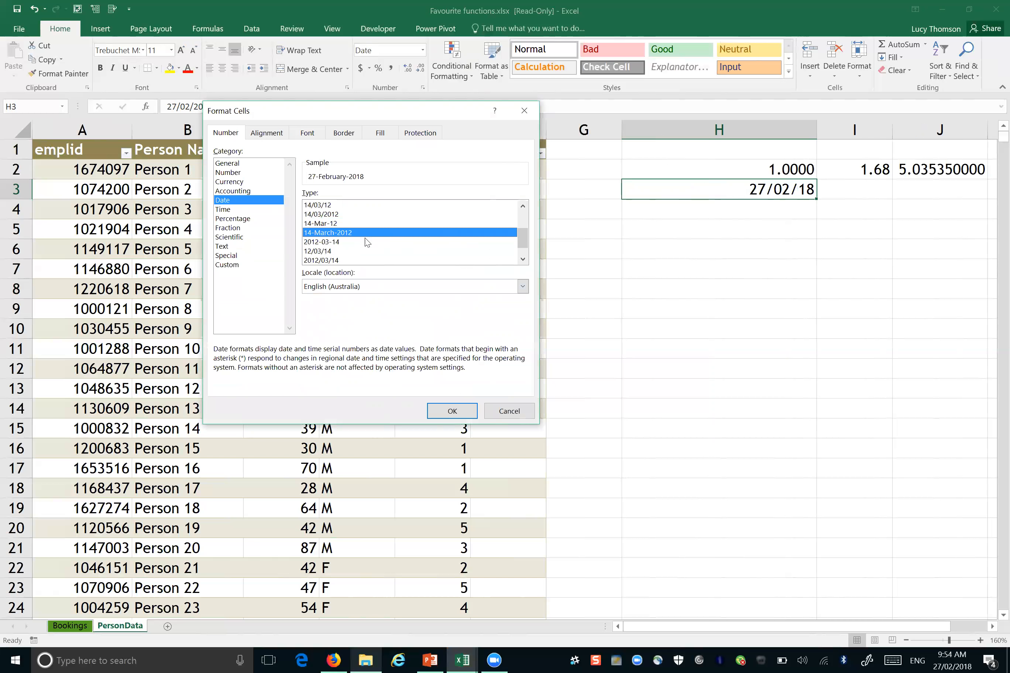
left_click(362, 243)
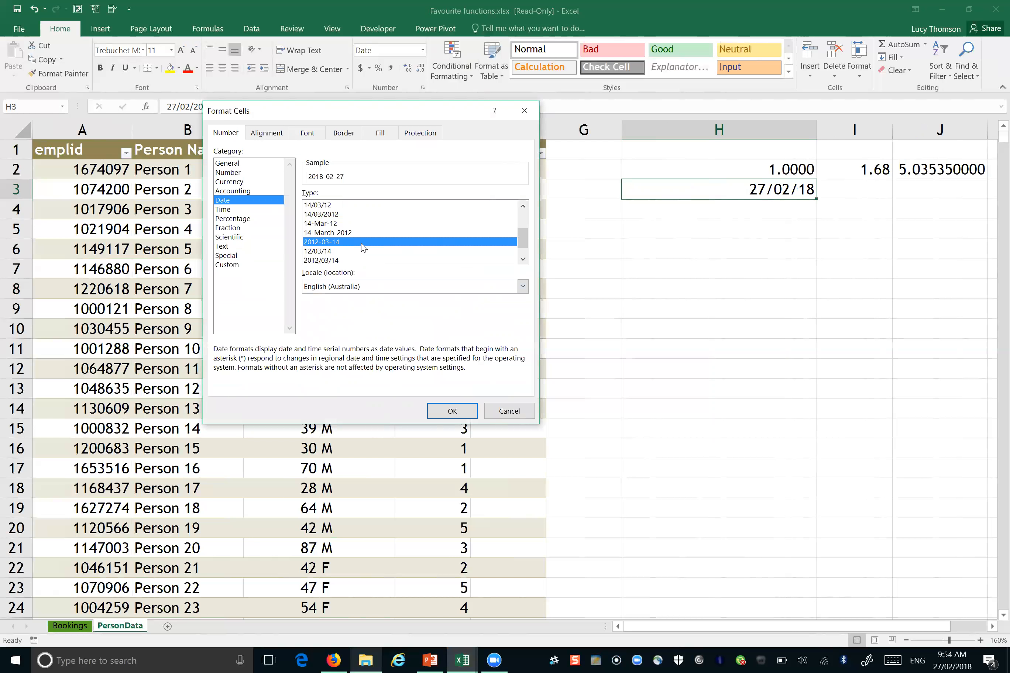
left_click(353, 262)
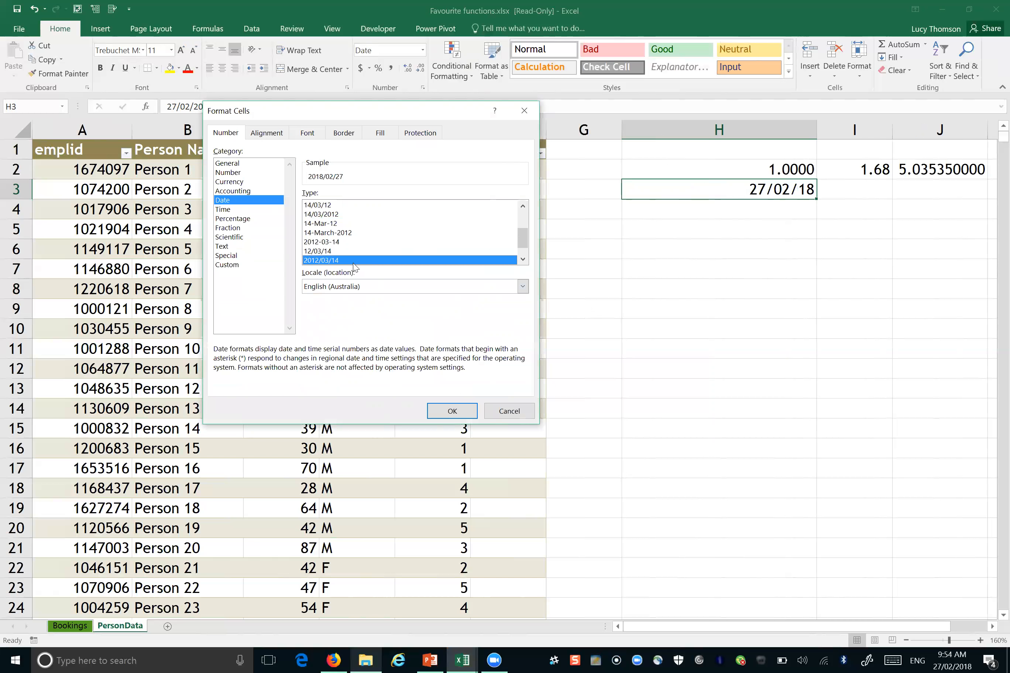
left_click(523, 259)
left_click(524, 260)
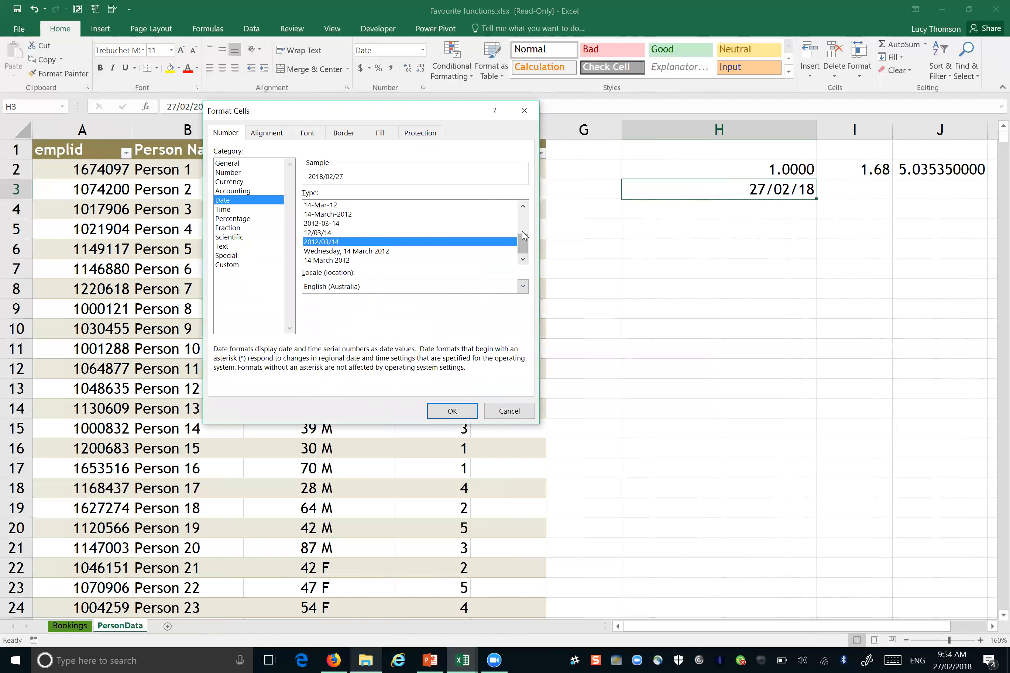
left_click_drag(522, 233, 522, 209)
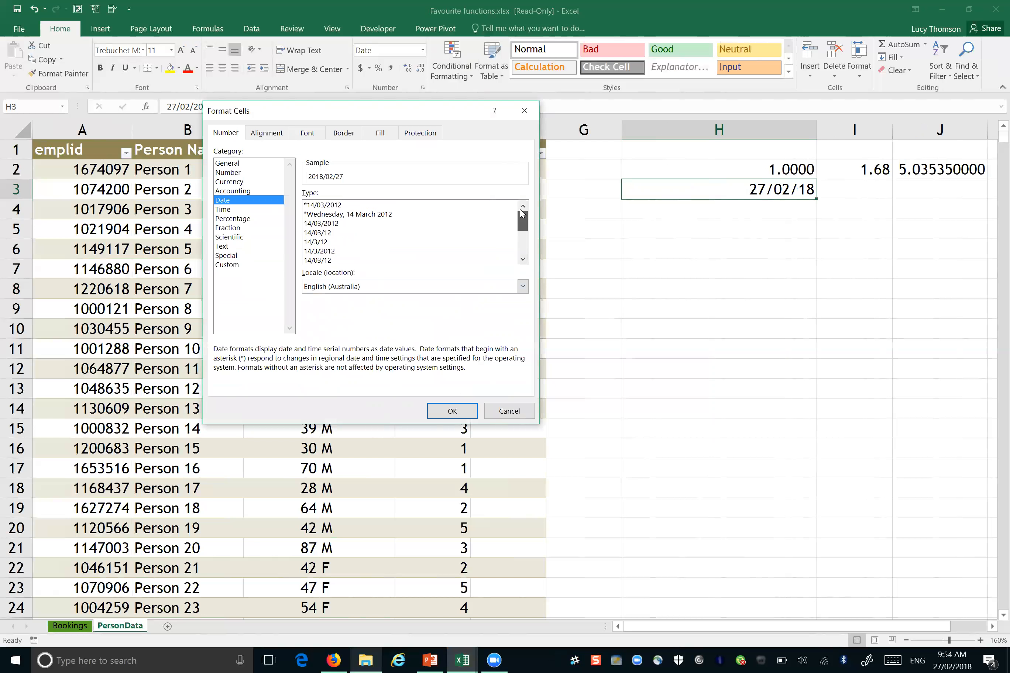
left_click(333, 207)
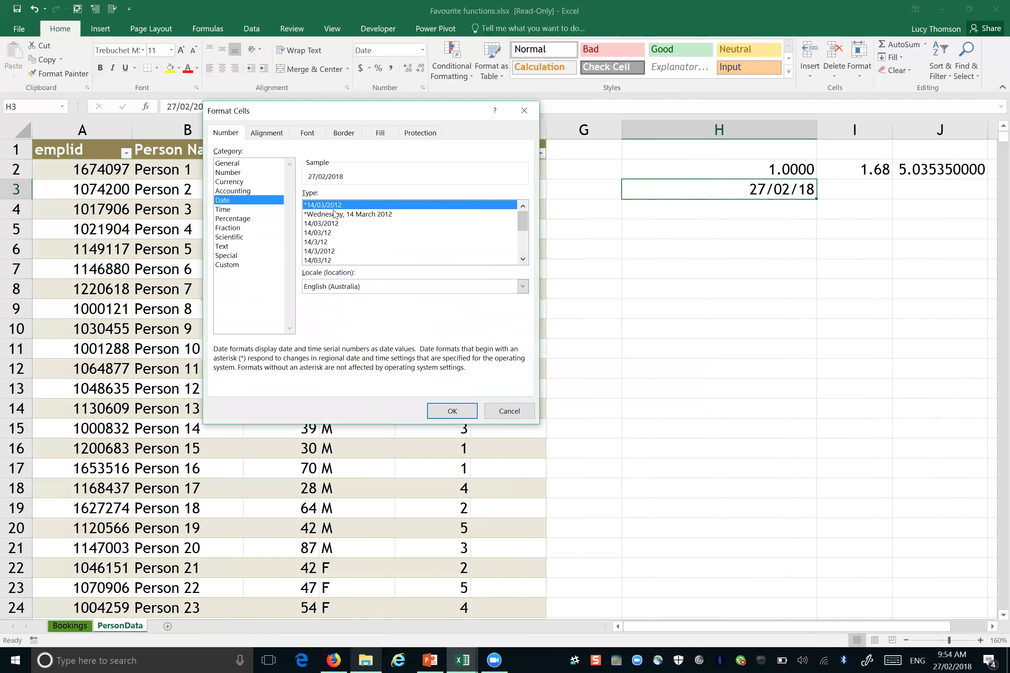
left_click(335, 215)
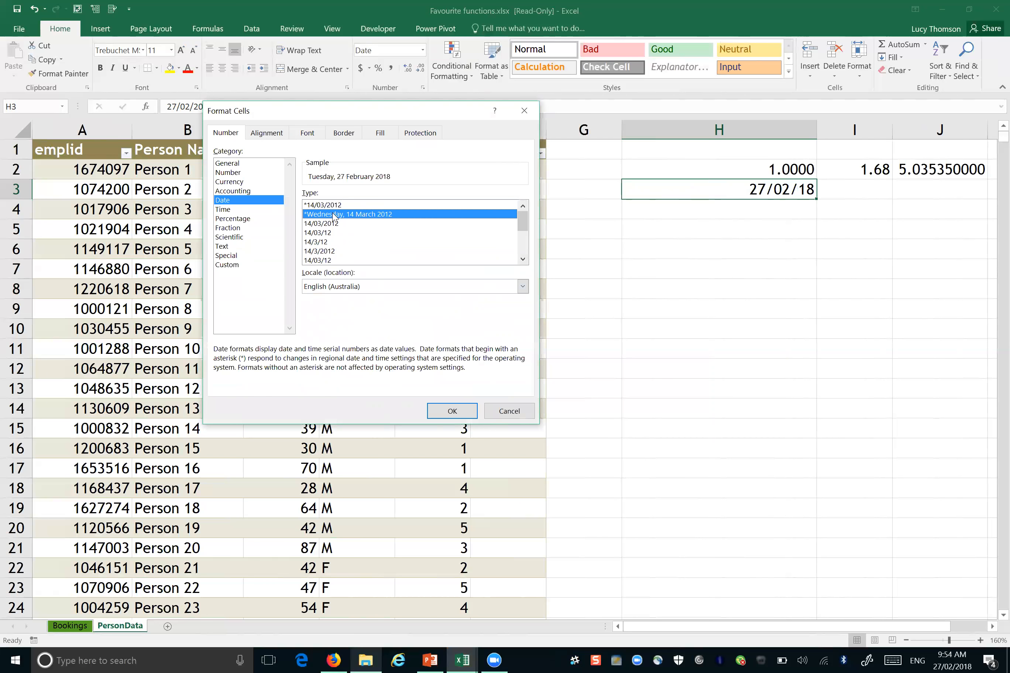
Step: Examine the Custom format codes for H3, previewing d/mm/yy;@, d/mm/yyyy, d-mmm and d-mmm-yy
left_click(232, 267)
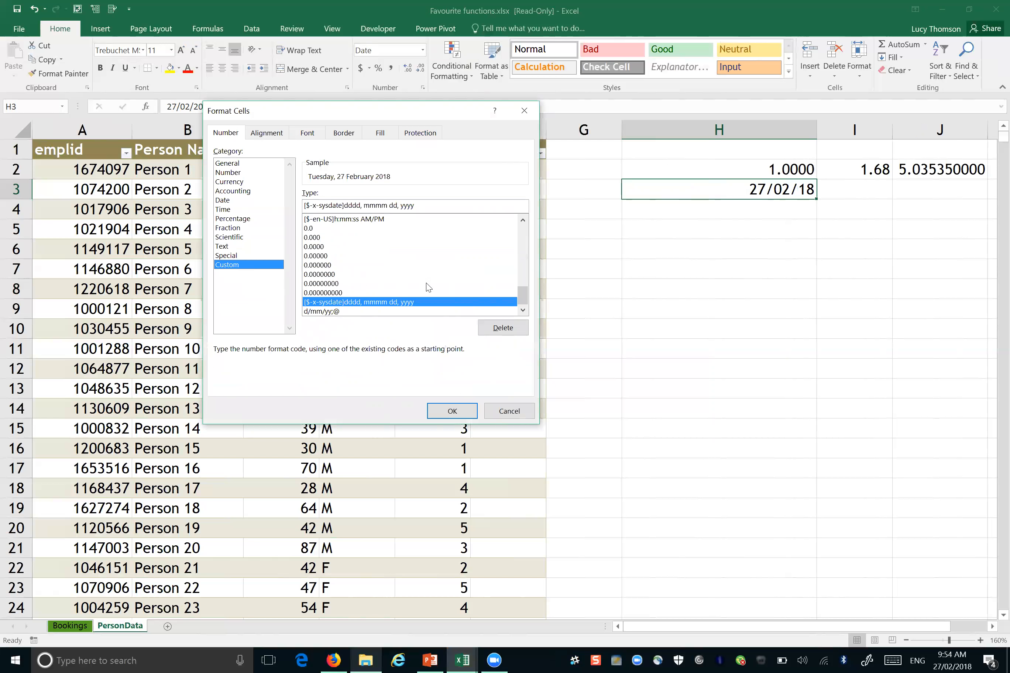
left_click(394, 311)
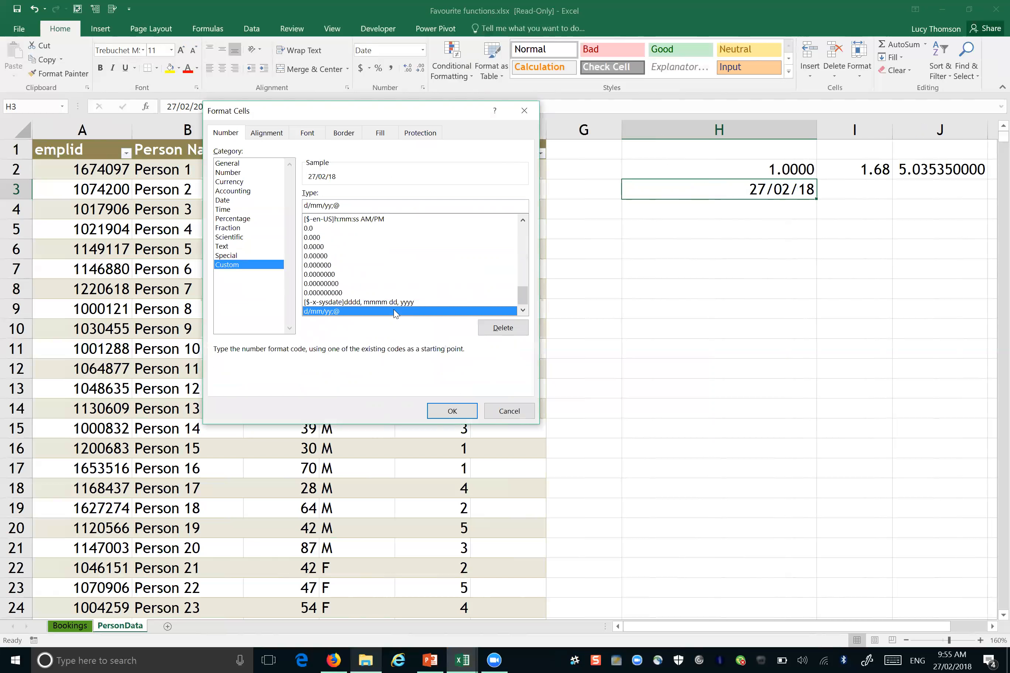
left_click_drag(522, 299, 522, 265)
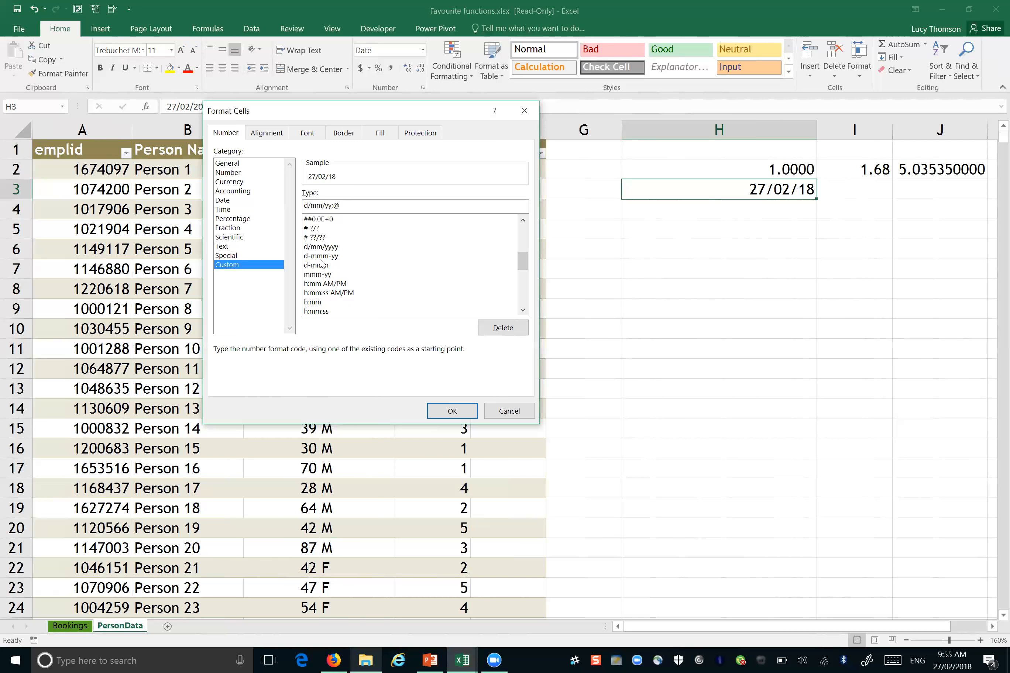
left_click(338, 249)
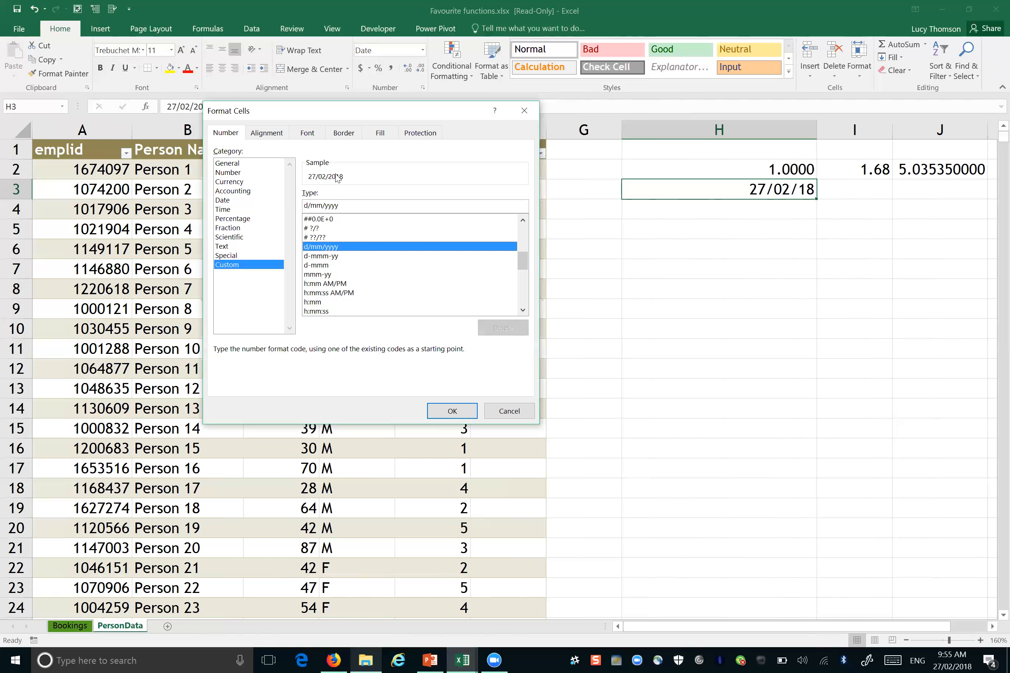
left_click(330, 265)
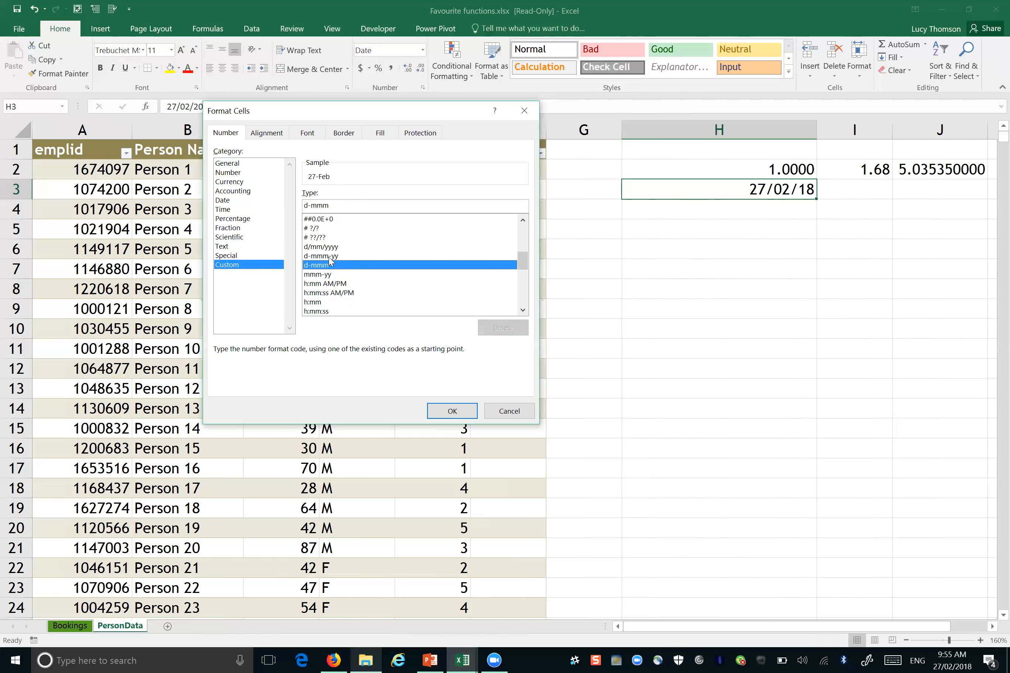
left_click(328, 257)
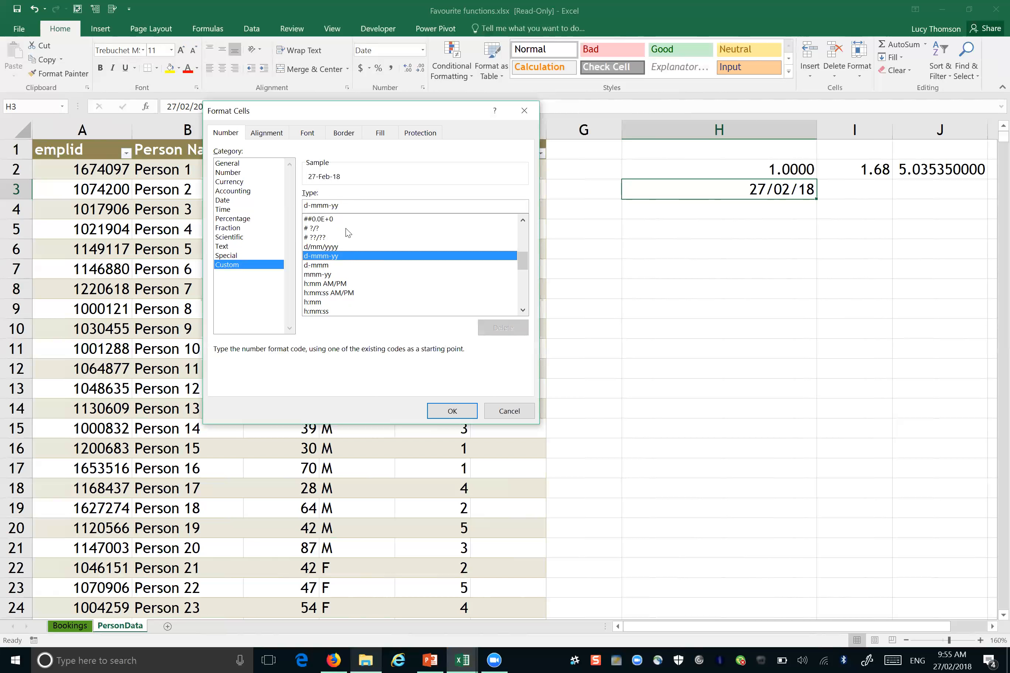
left_click(523, 220)
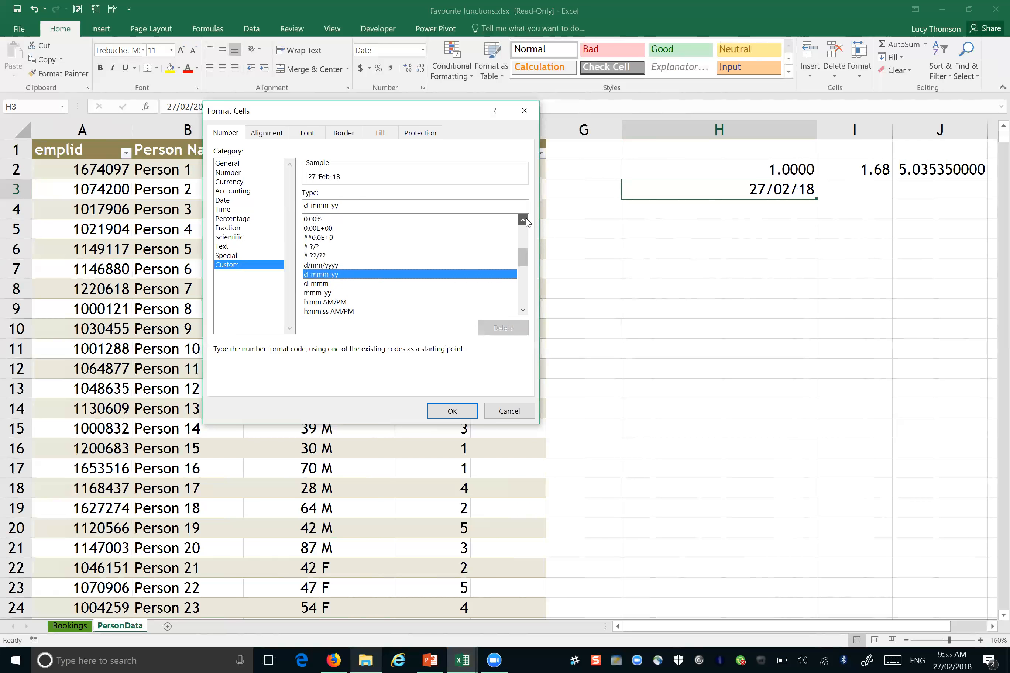
left_click(522, 219)
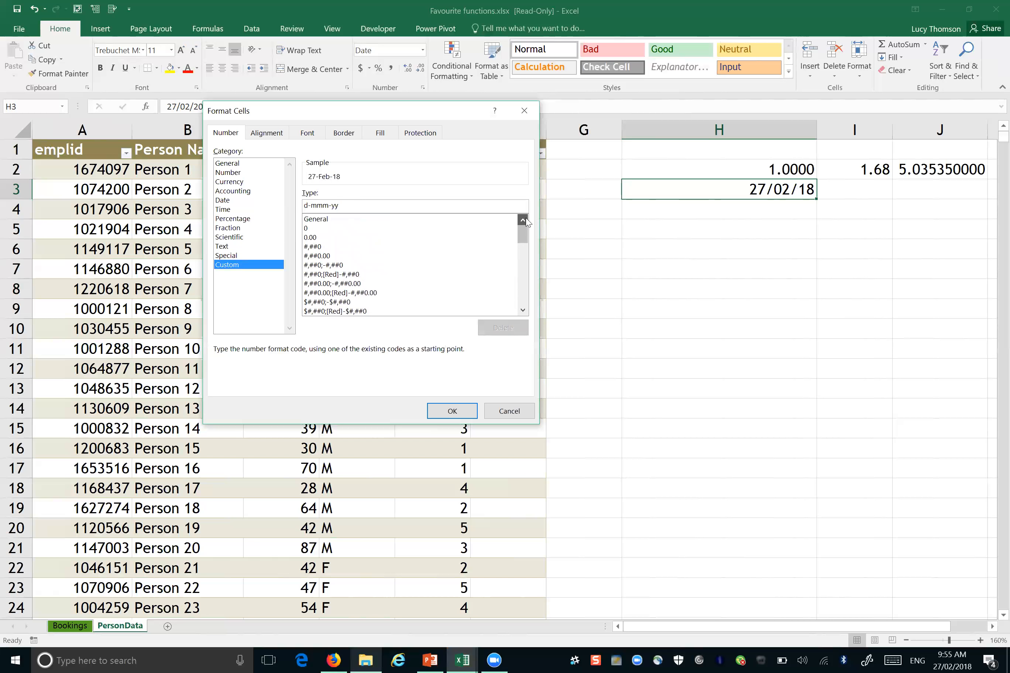
mouse_move(523, 237)
left_mouse_down()
mouse_move(526, 271)
mouse_move(526, 260)
left_mouse_up()
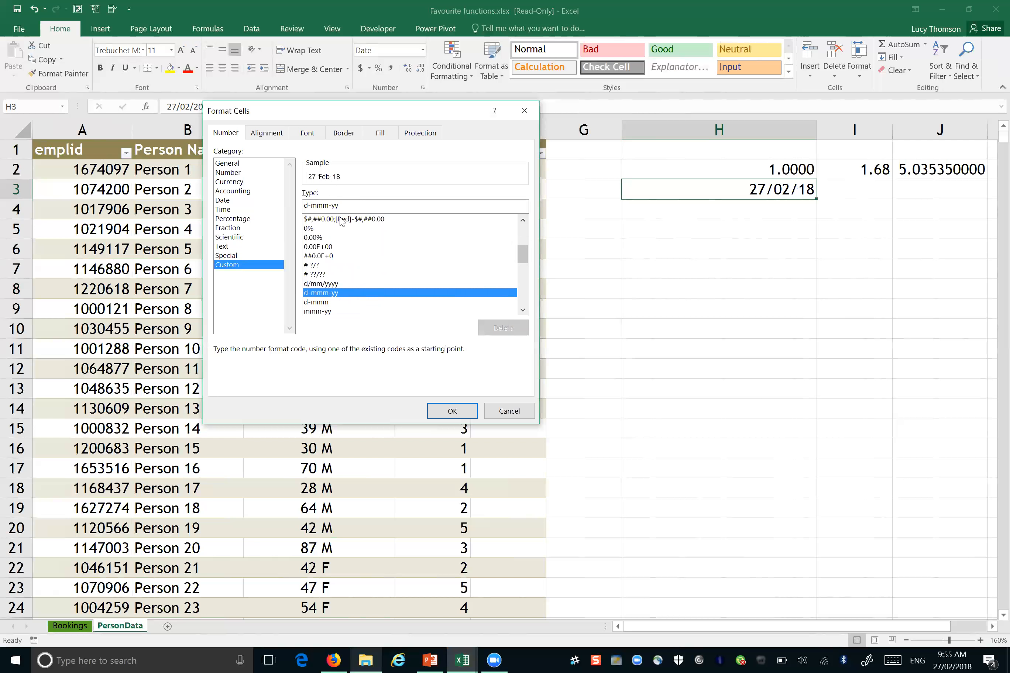
Step: Try the custom date code d/m/yy for H3, and preview the 0.00% code in its place
left_click_drag(339, 205, 303, 205)
type("d/m/yy")
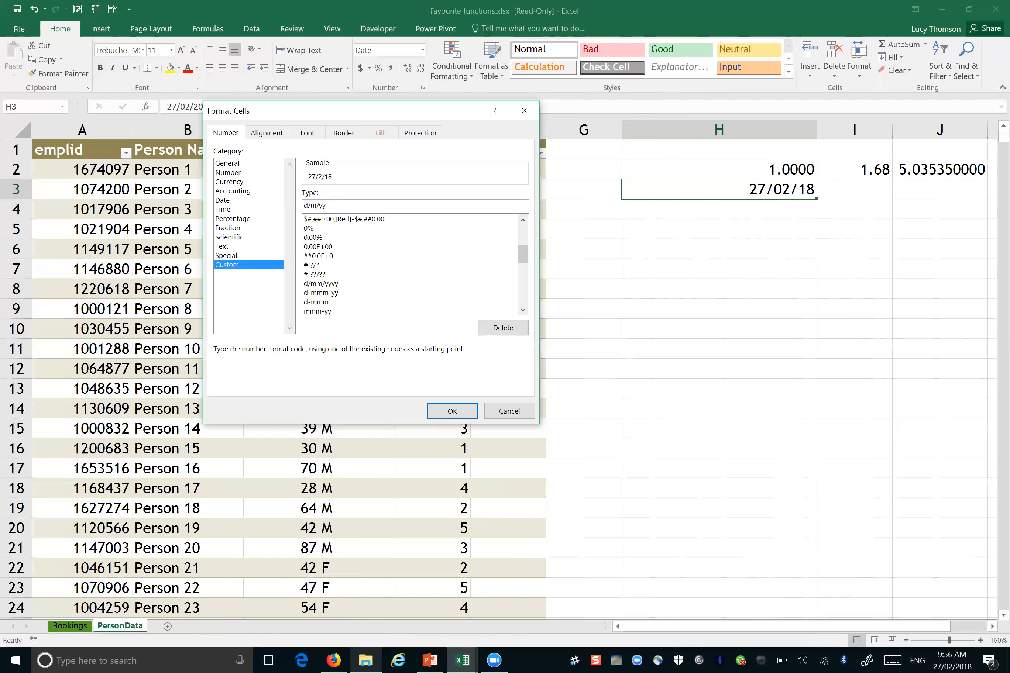
left_click(376, 237)
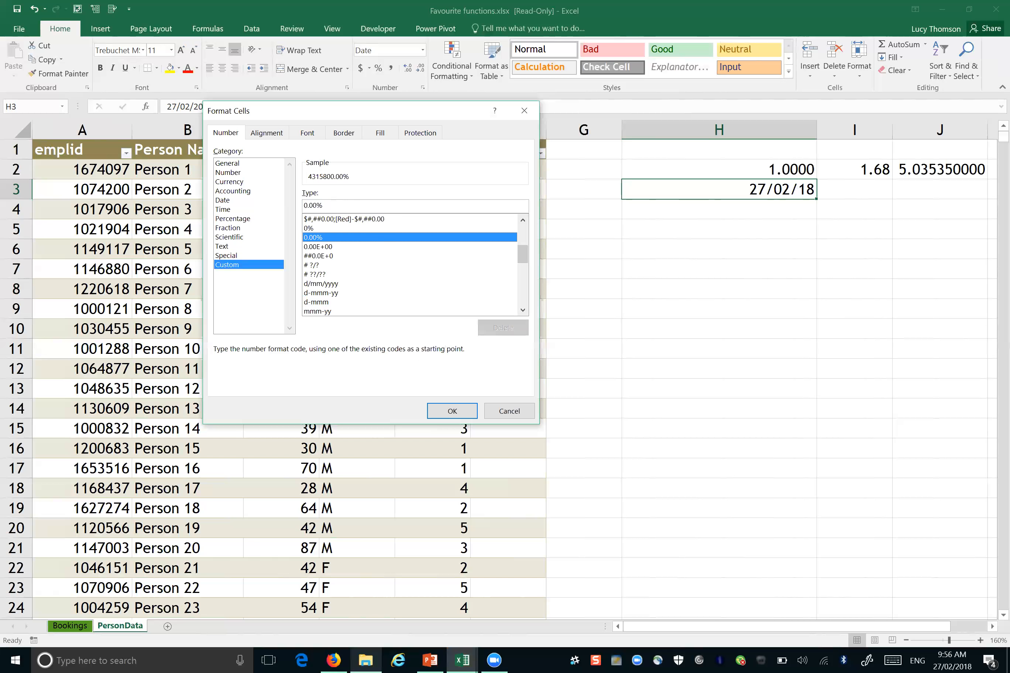
Step: Preview the custom code d for H3, extend it to d/mmmm, and cancel the format settings without applying anything
left_click_drag(326, 206, 303, 206)
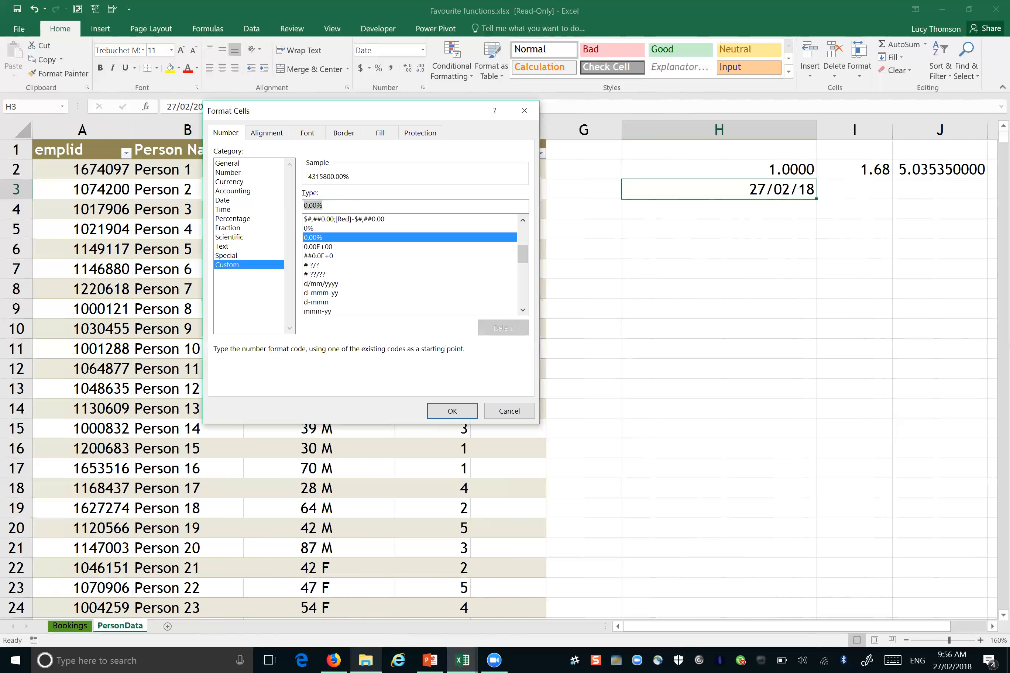
type("d")
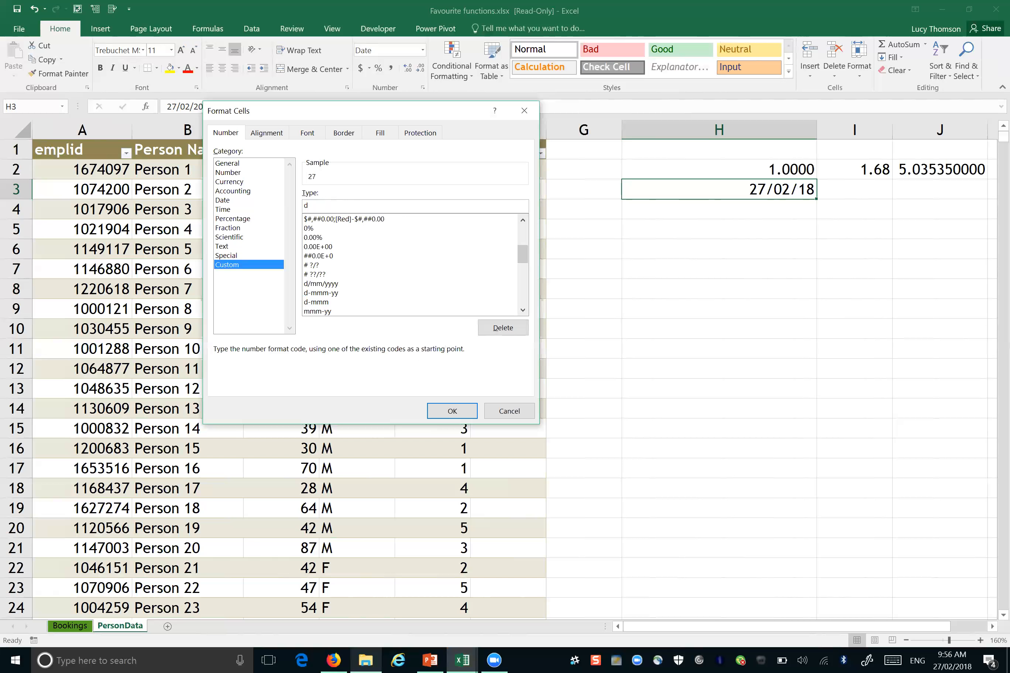
type("m")
type("/yy")
type("yy")
key("BackSpace")
key("BackSpace")
key("BackSpace")
key("BackSpace")
key("BackSpace")
type("mmm")
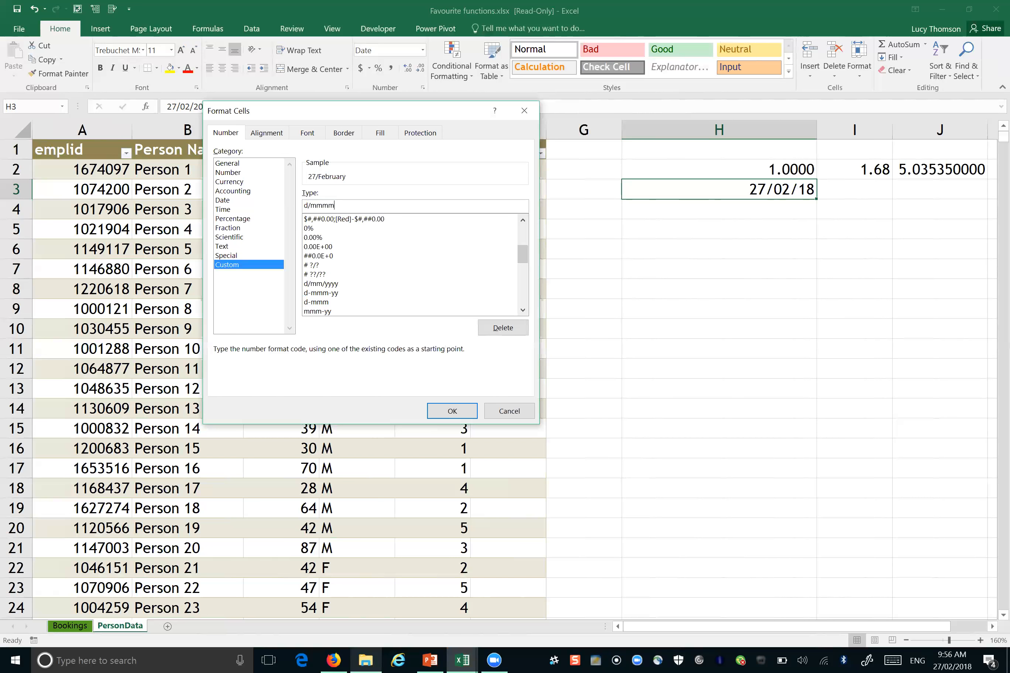
type("m")
left_click(509, 411)
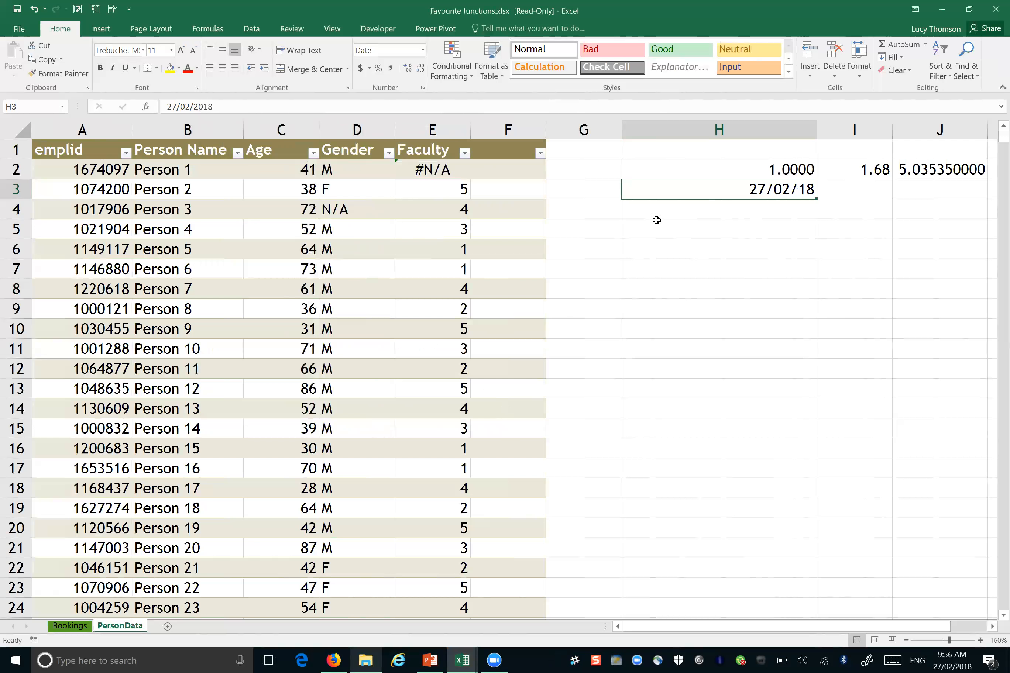
Step: Format the number in H2 as Short Date
left_click(733, 163)
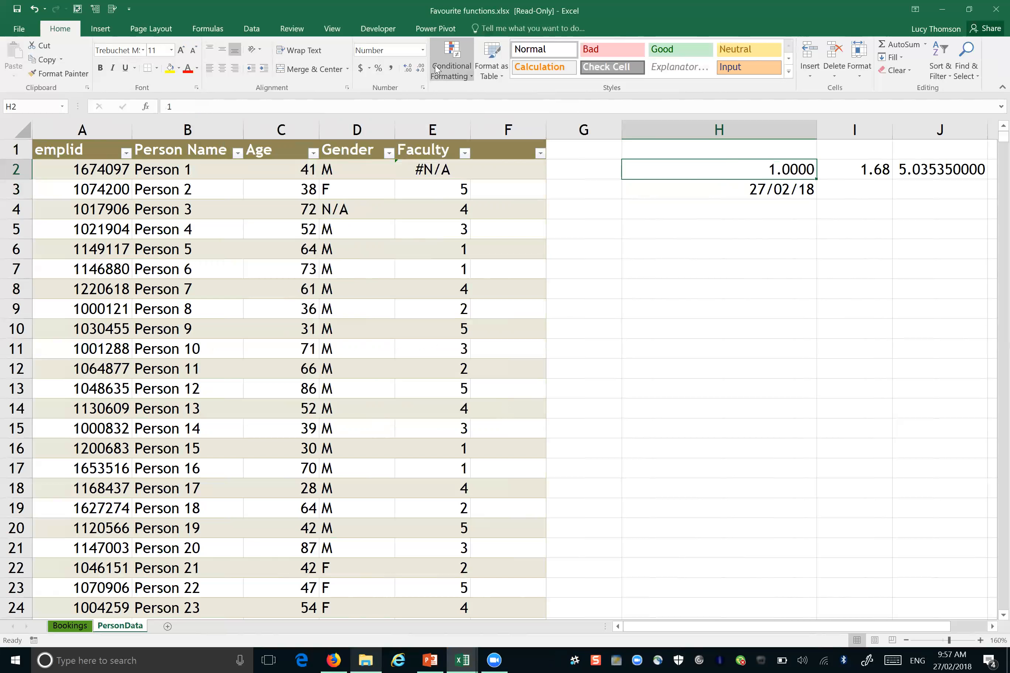
left_click(424, 52)
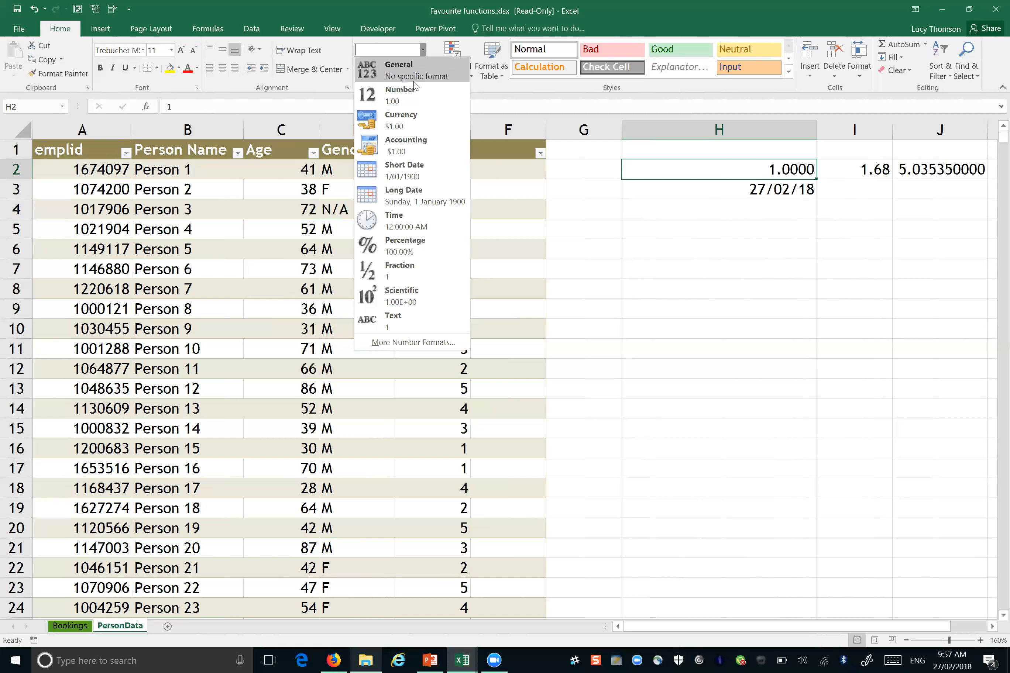
left_click(411, 167)
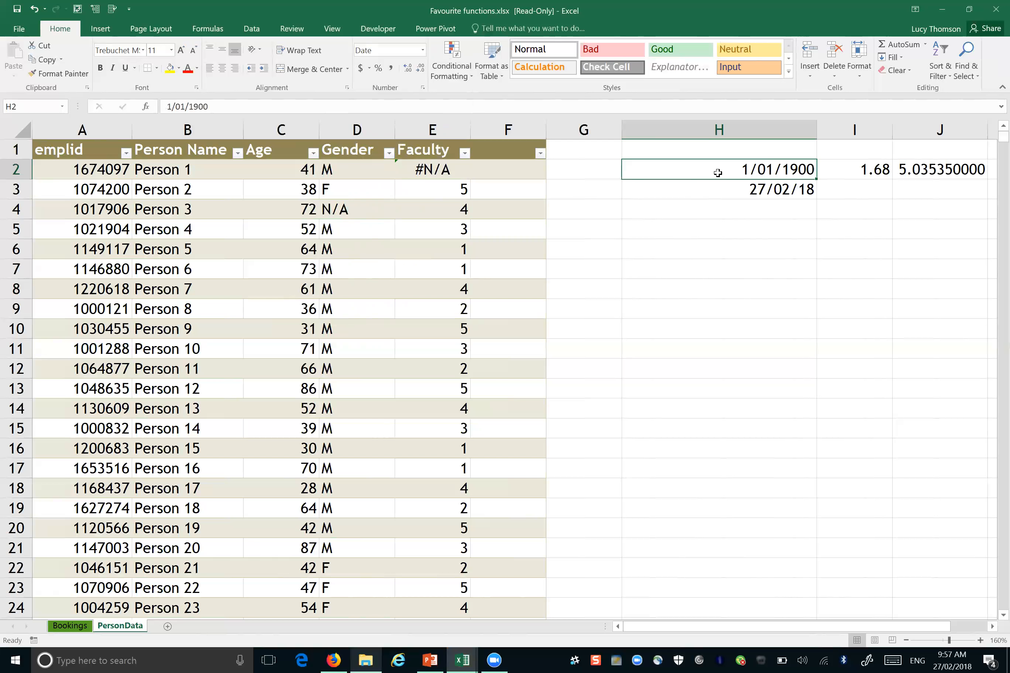
Step: Format the date in H3 as Number to expose its serial value, and return it to Short Date
left_click(717, 188)
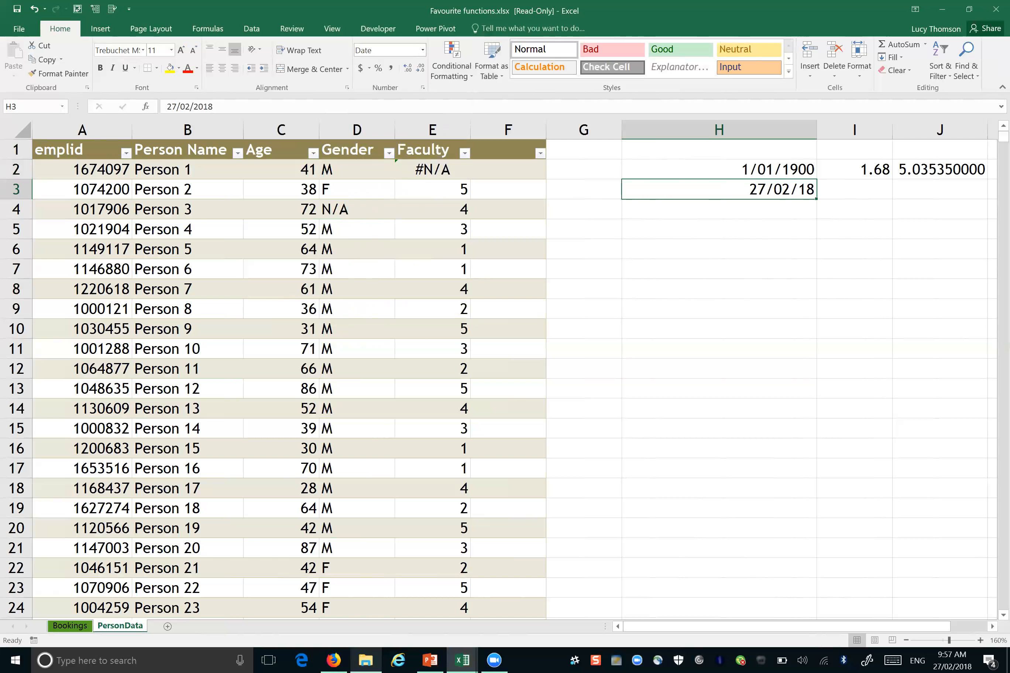
left_click(423, 51)
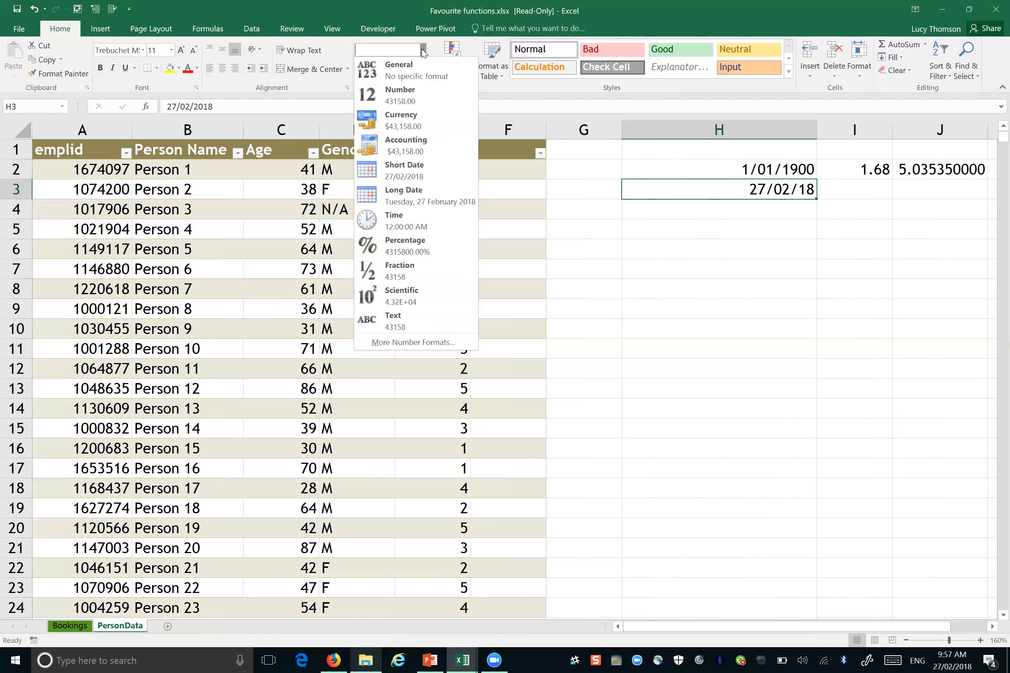
left_click(418, 103)
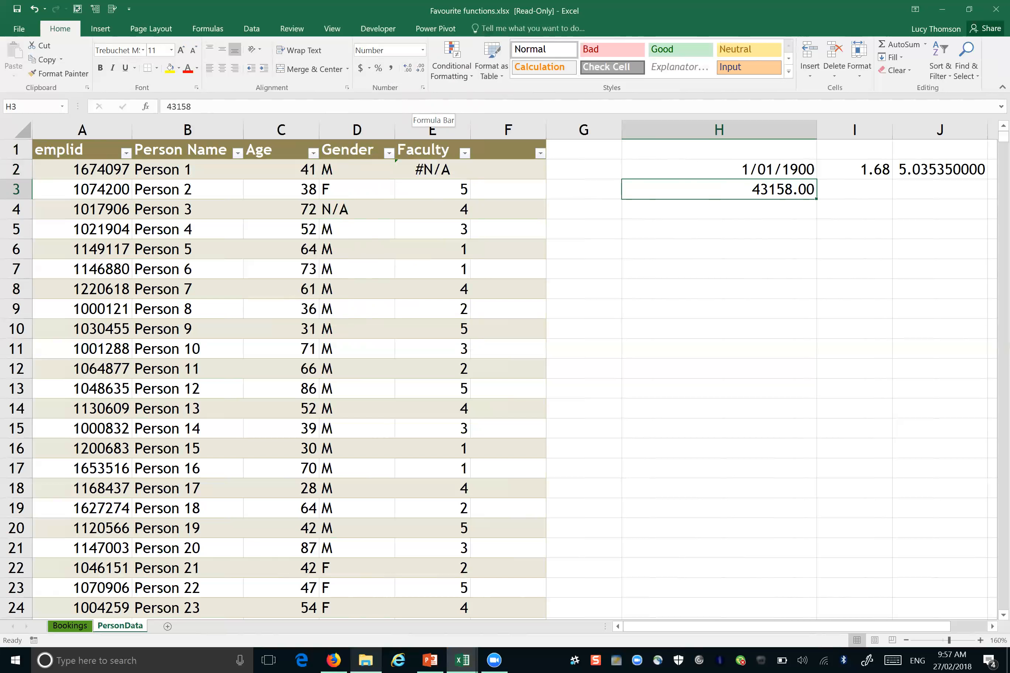
left_click(423, 50)
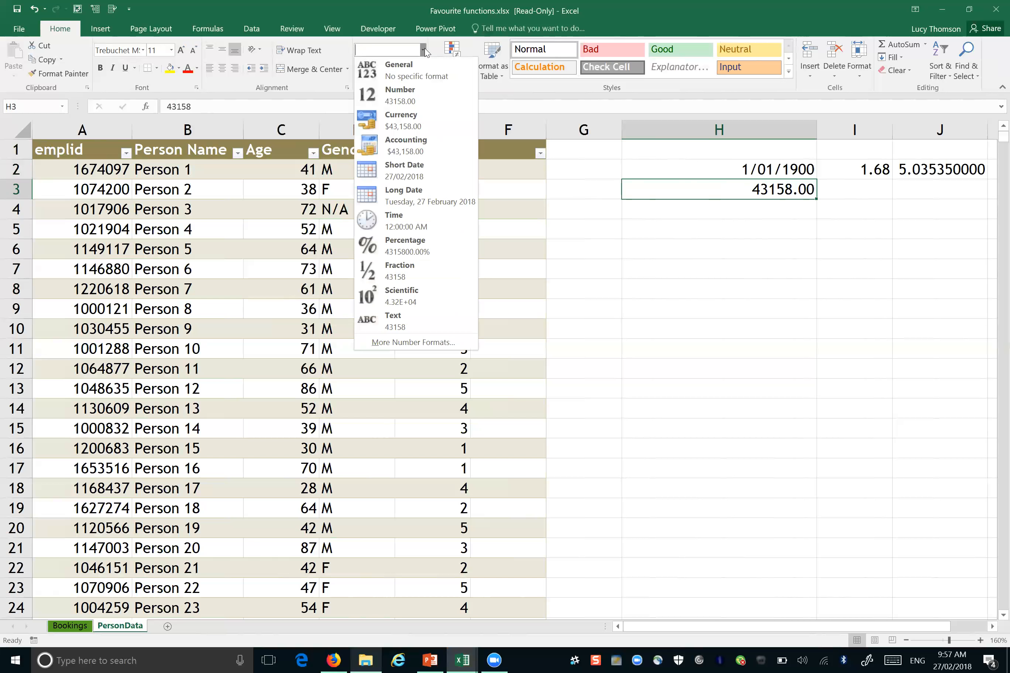
left_click(402, 169)
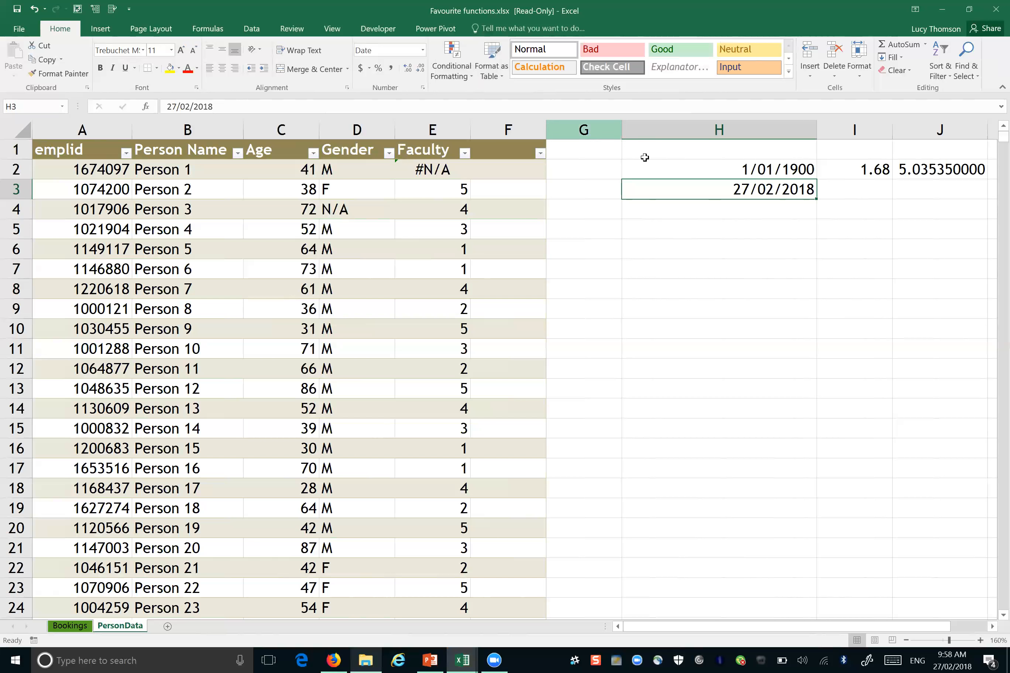
Step: Review the number format categories from Time through Custom for H3, along with its alignment and font settings
left_click(423, 88)
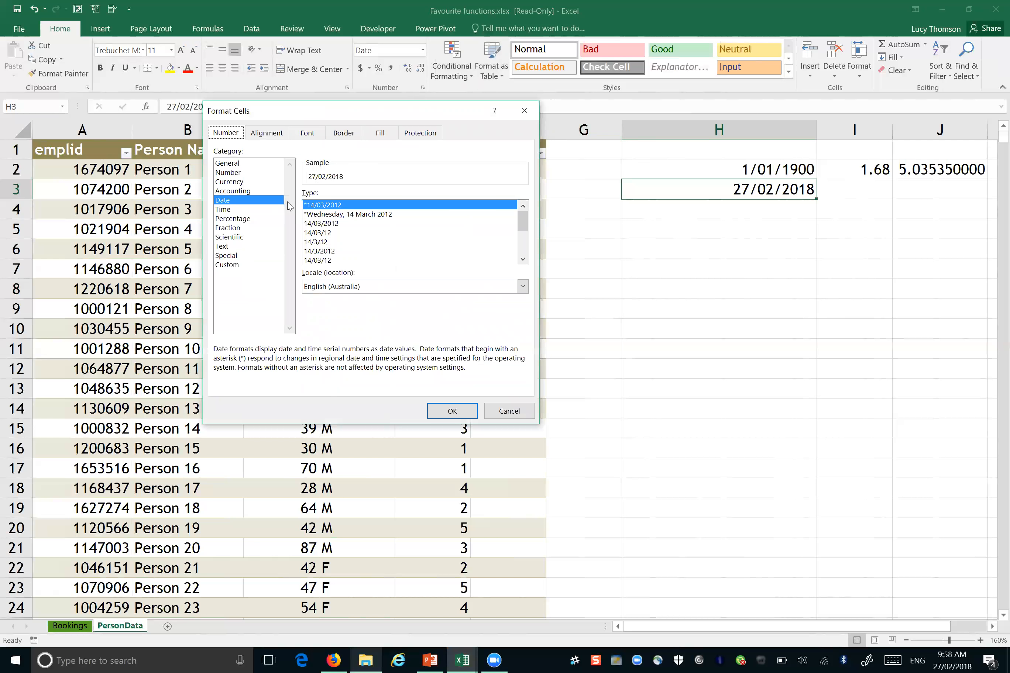
left_click(257, 209)
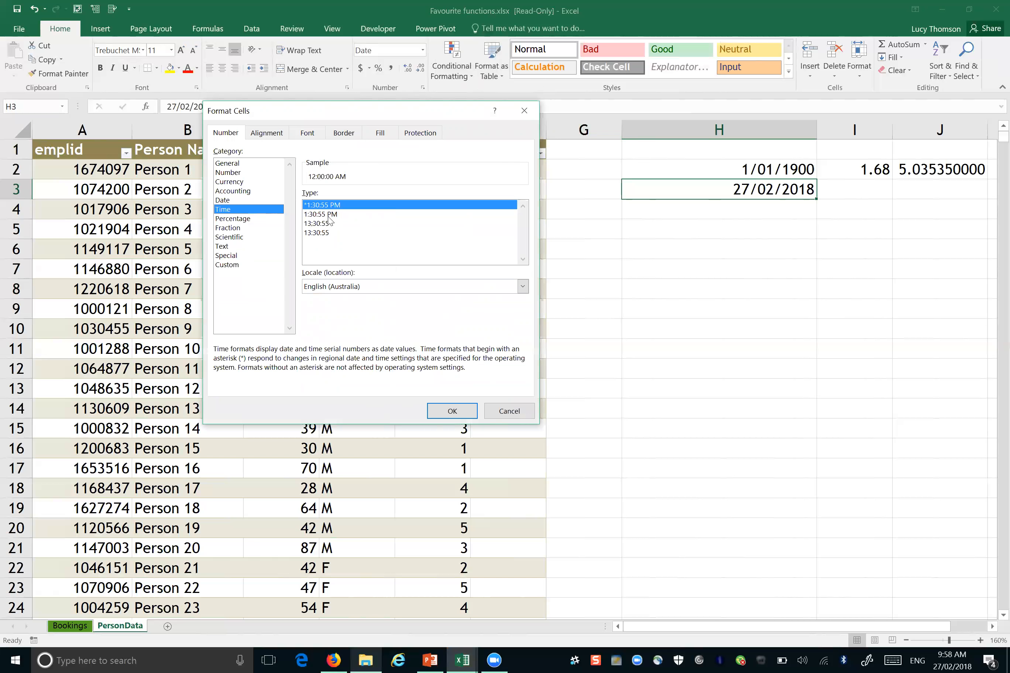
left_click(250, 220)
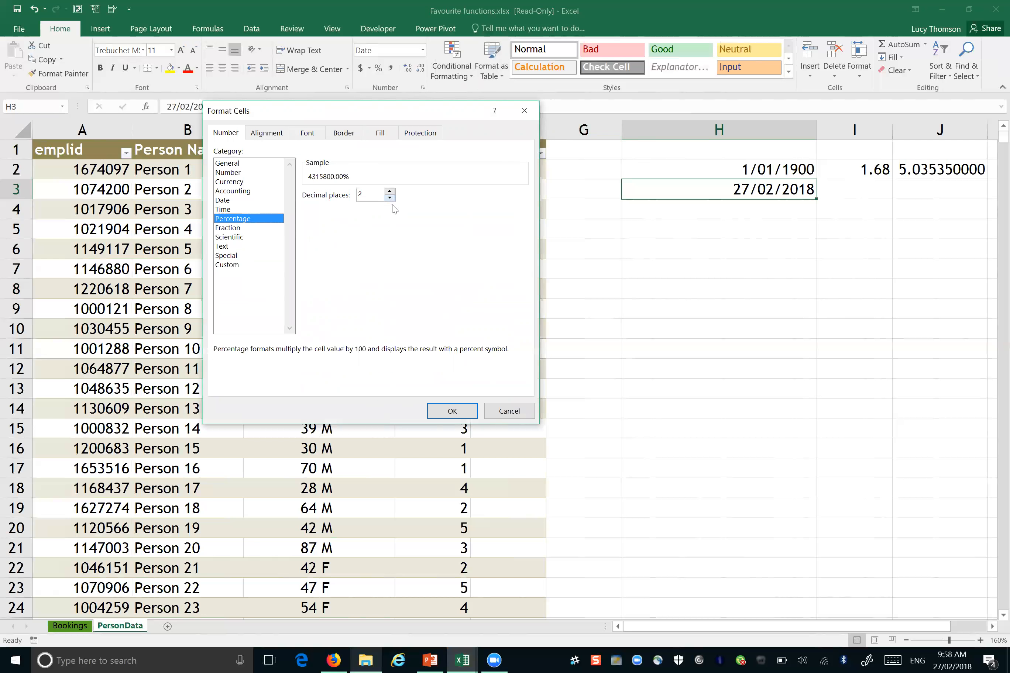
left_click(236, 229)
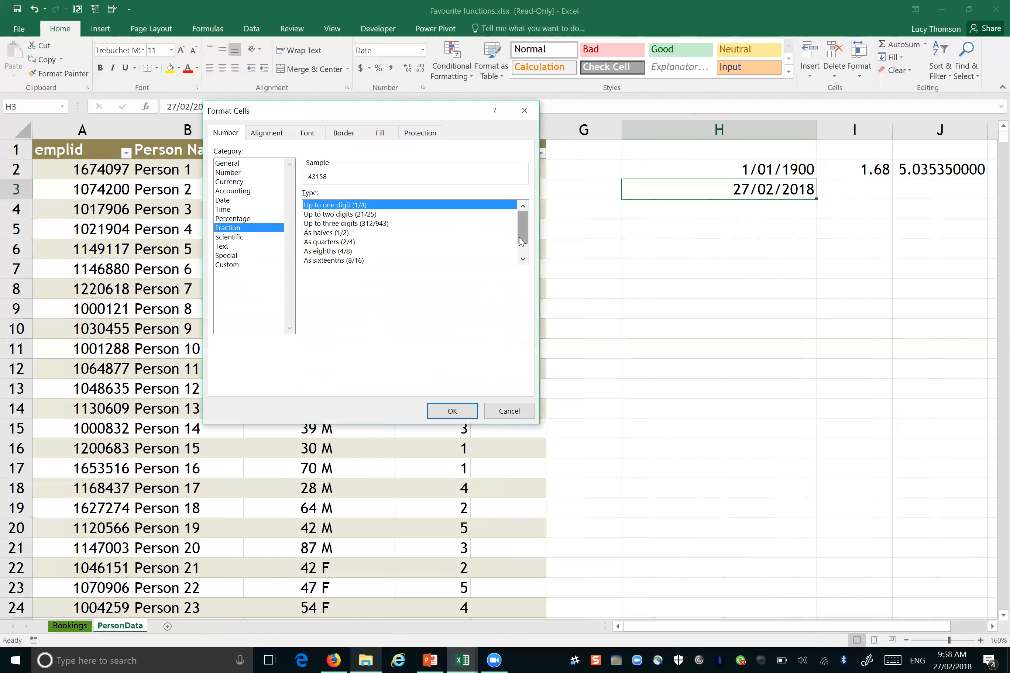
left_click_drag(521, 241, 524, 259)
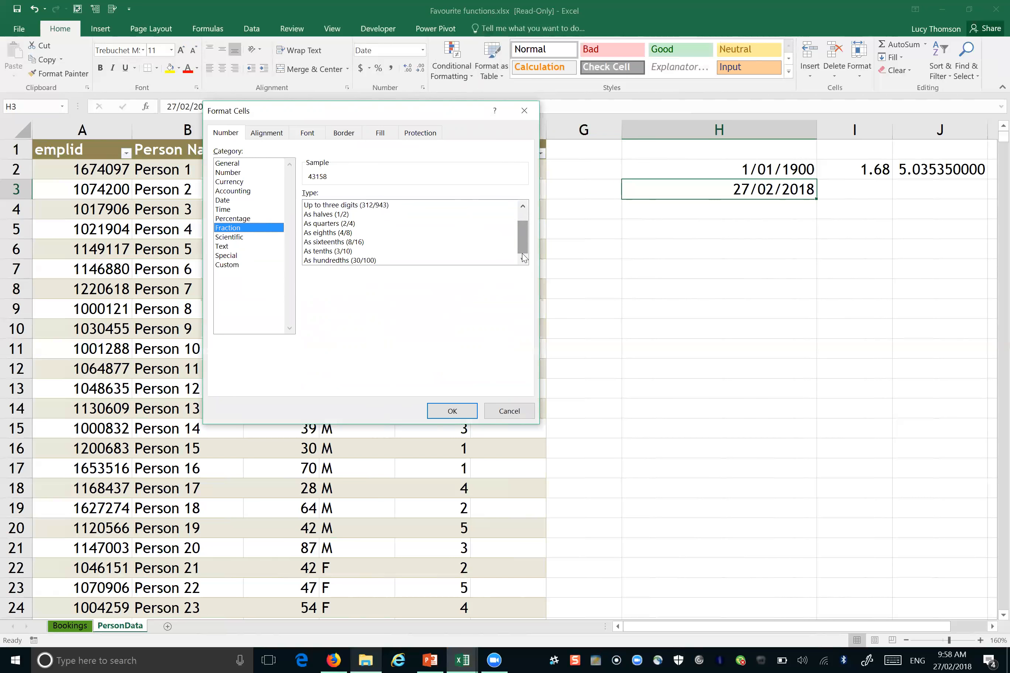
left_click(231, 238)
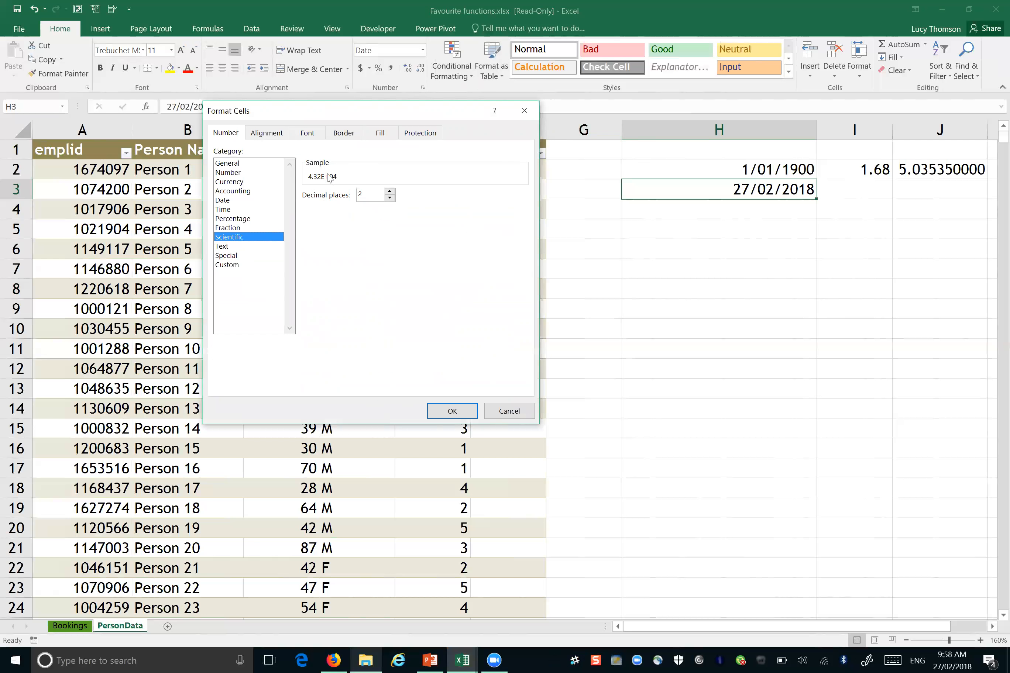
left_click(256, 246)
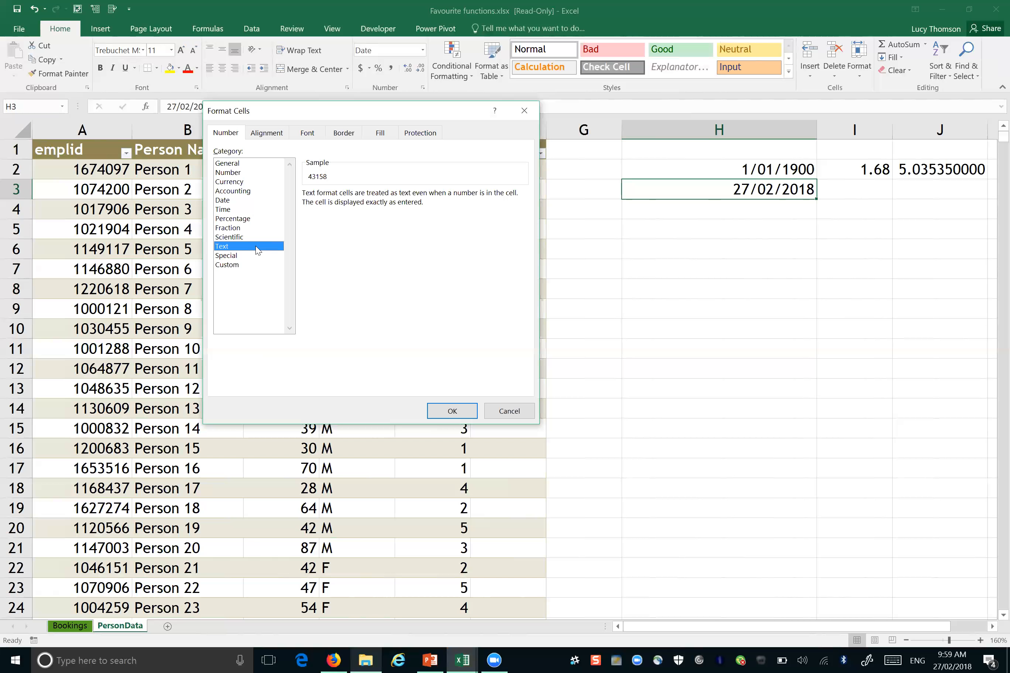
left_click(233, 257)
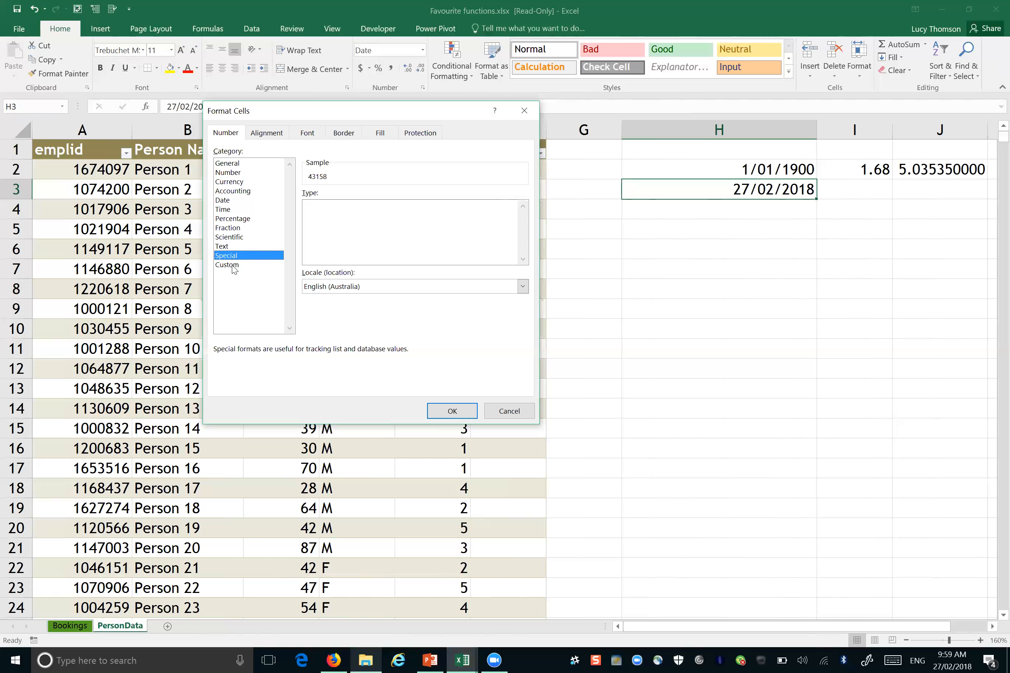
left_click(233, 266)
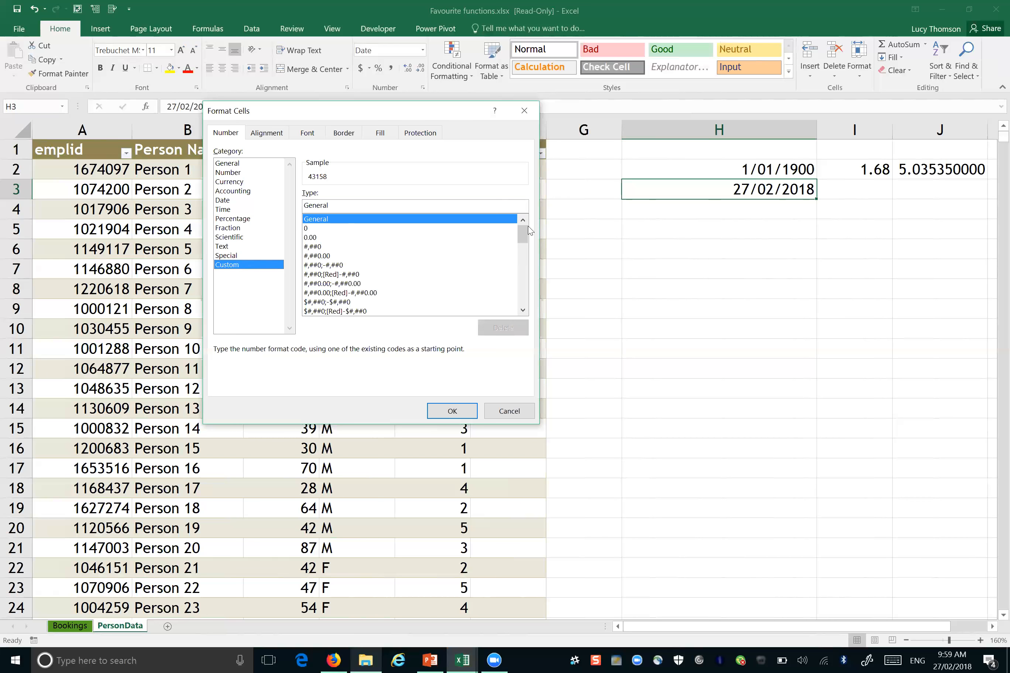
mouse_move(524, 228)
left_mouse_down()
mouse_move(524, 264)
mouse_move(527, 236)
left_mouse_up()
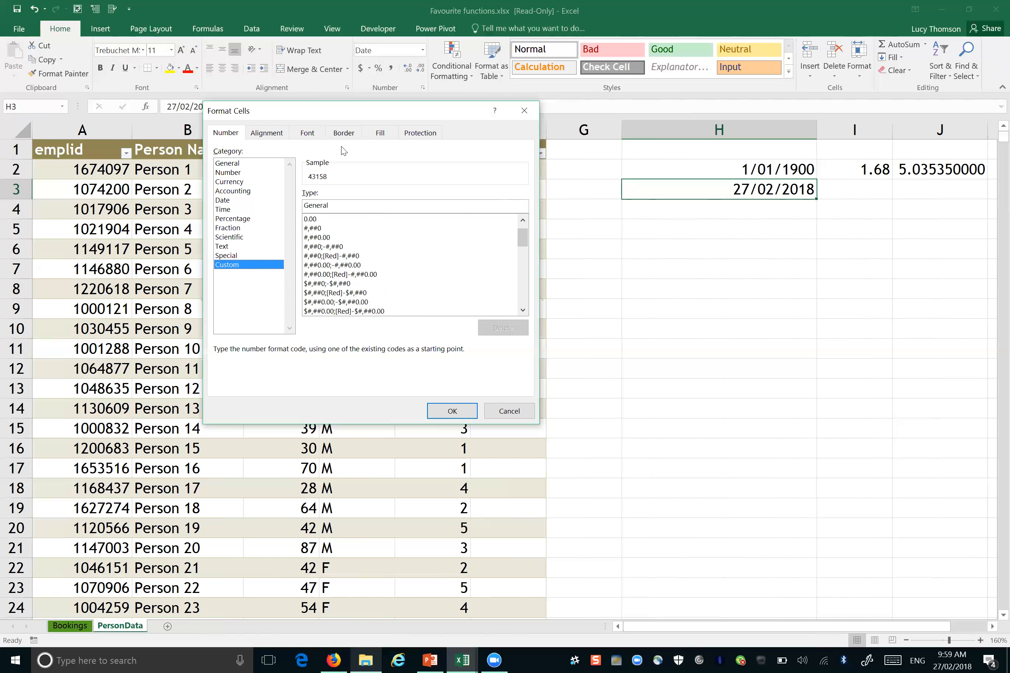
left_click(277, 133)
left_click(304, 138)
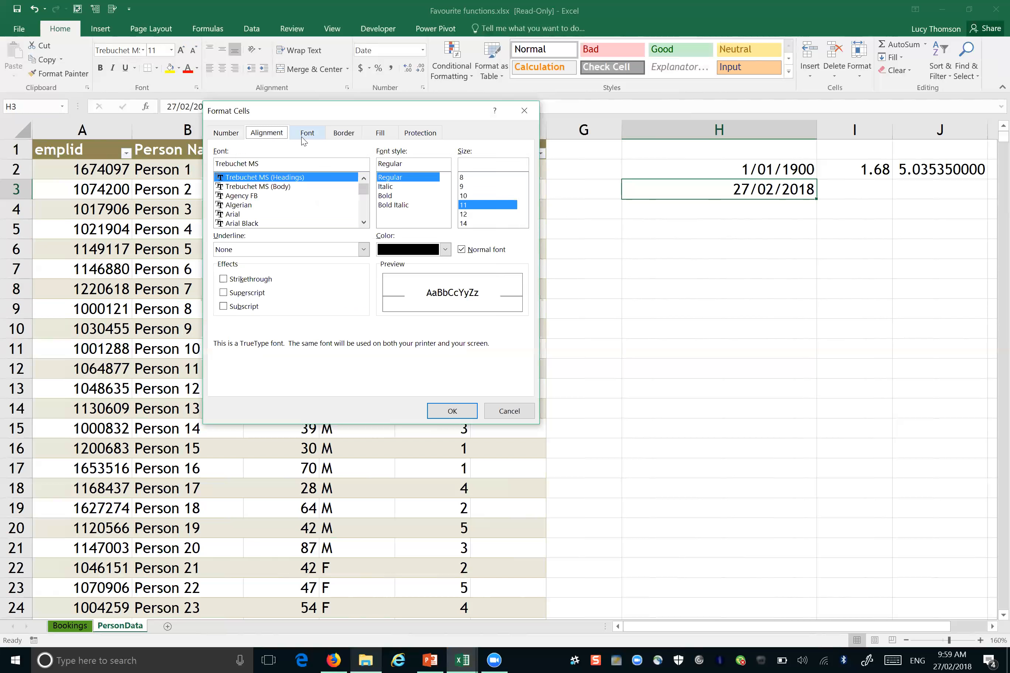
Step: Preview a double-line outline border on H3, recolour it red, and clear it with the None preset
left_click(347, 135)
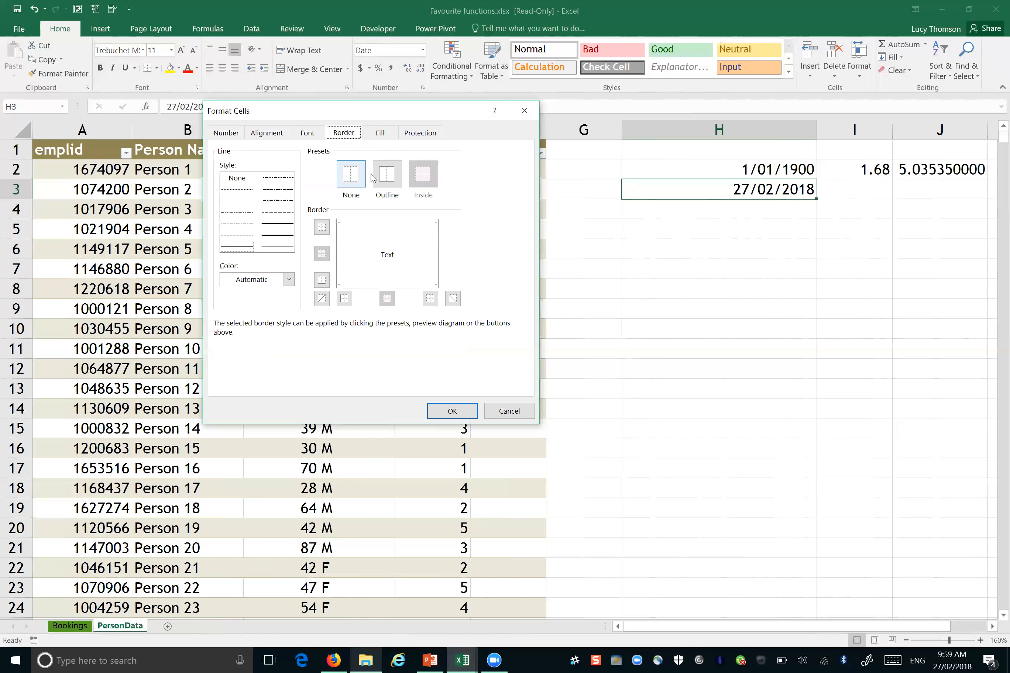
left_click(389, 183)
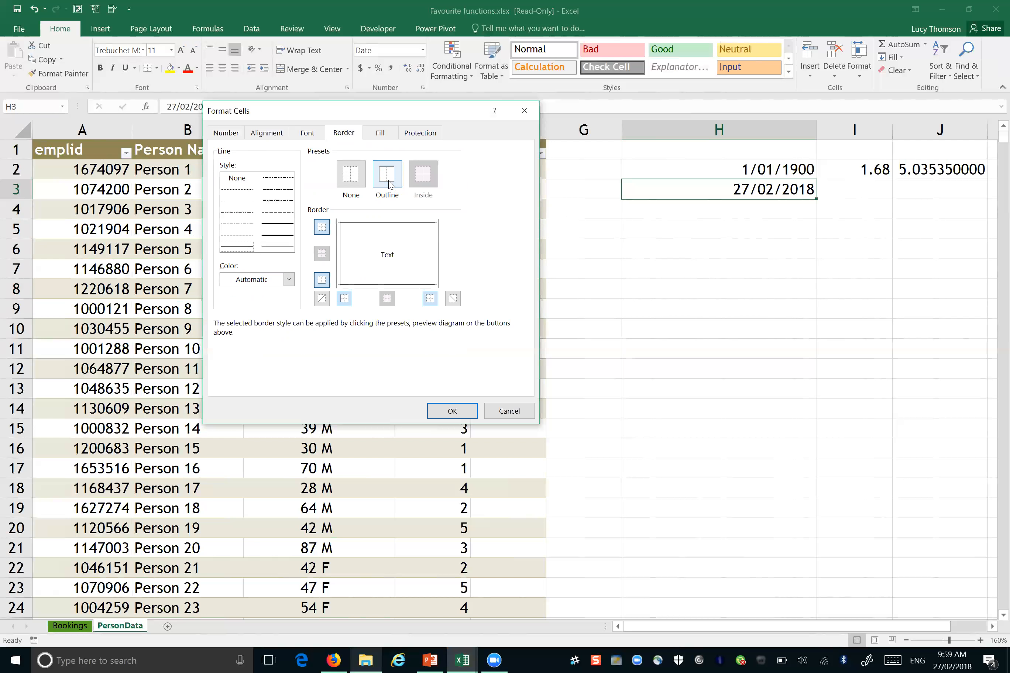
left_click(289, 280)
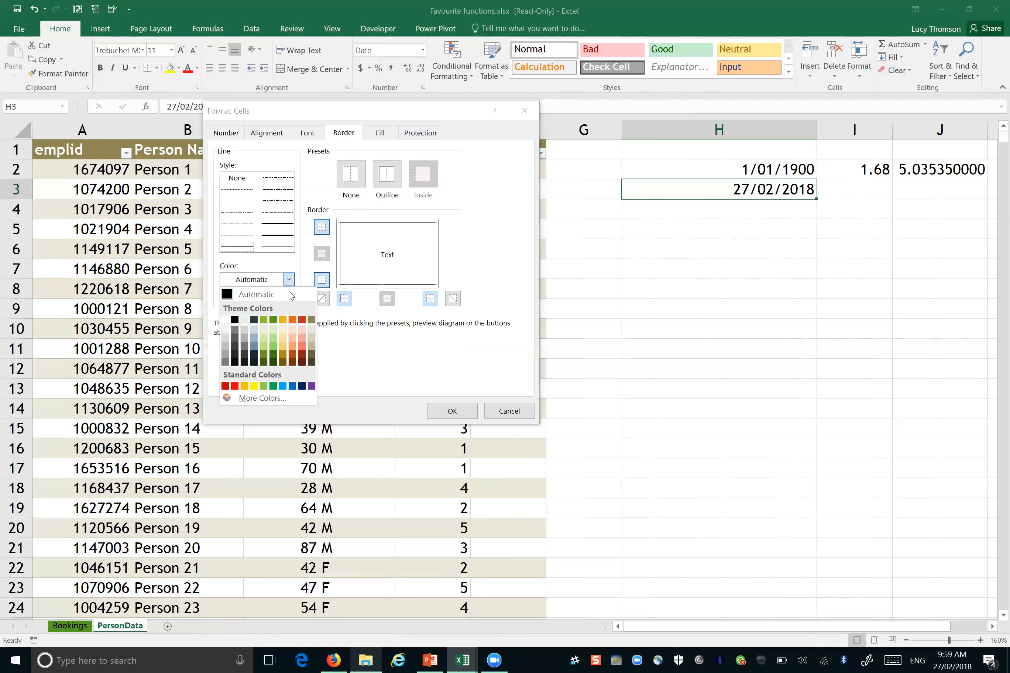
left_click(302, 320)
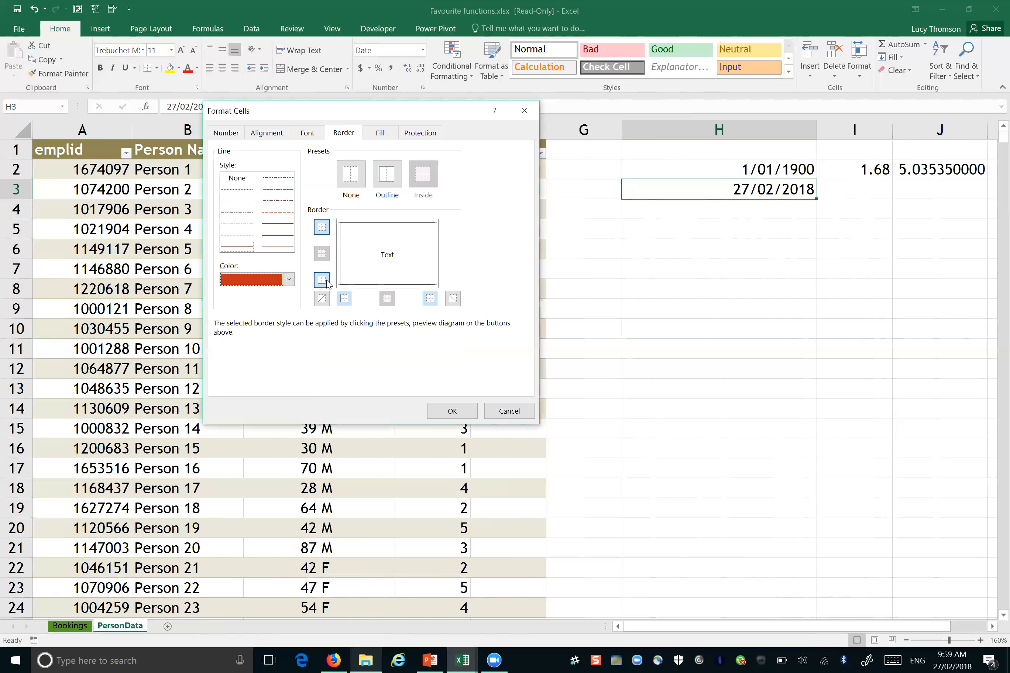
left_click(381, 185)
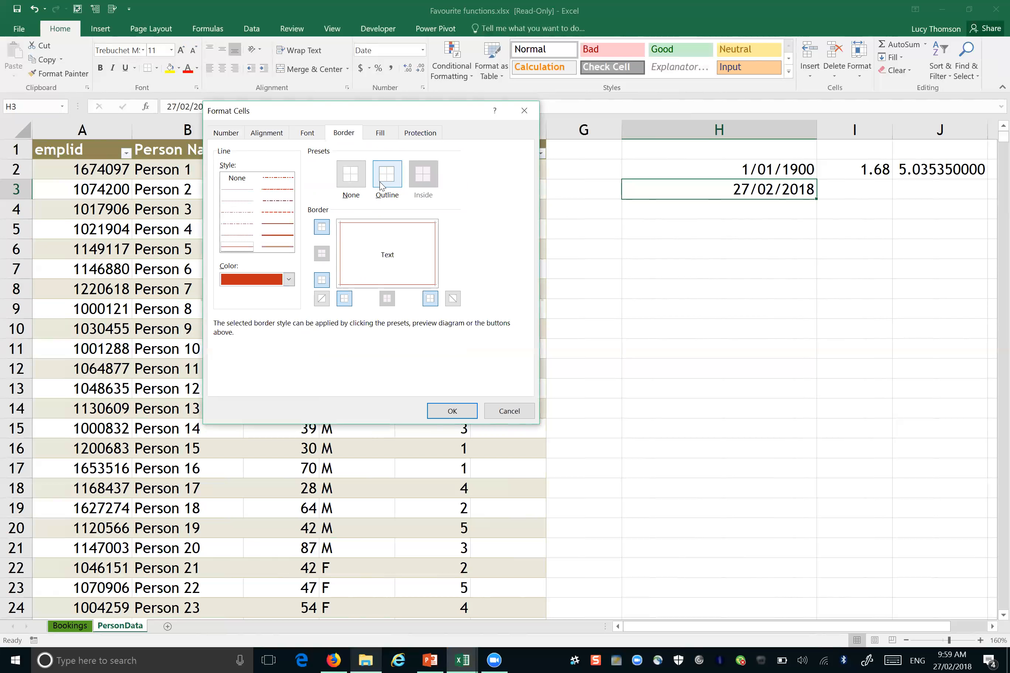
left_click(353, 182)
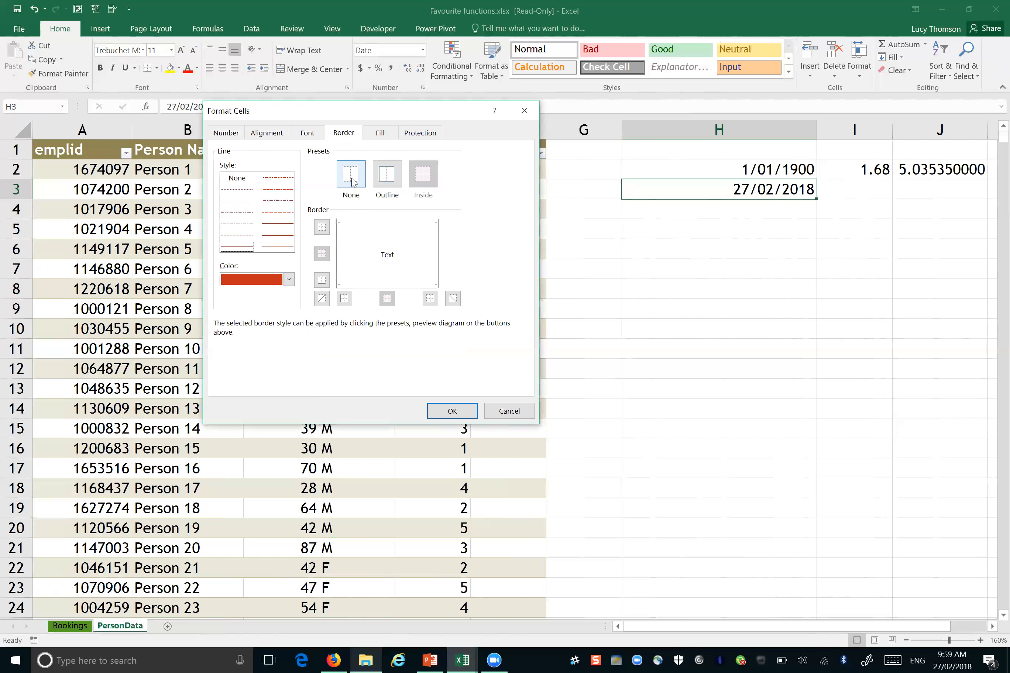
Step: Apply thick red diagonal borders in both directions so they cross over H3
left_click(280, 229)
left_click(280, 235)
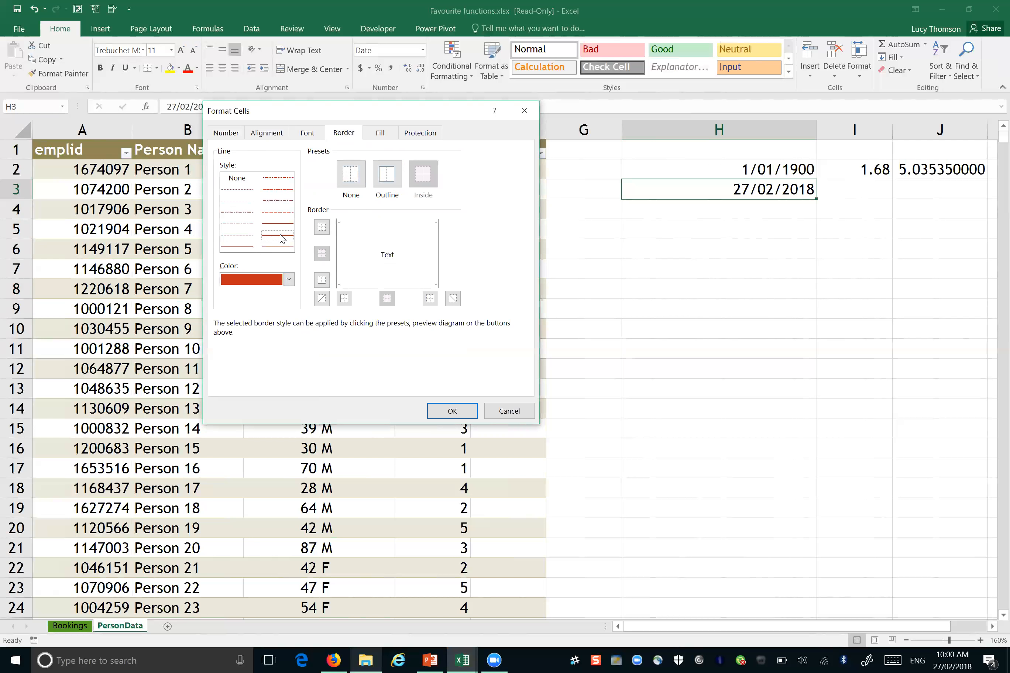
left_click(322, 300)
left_click(452, 299)
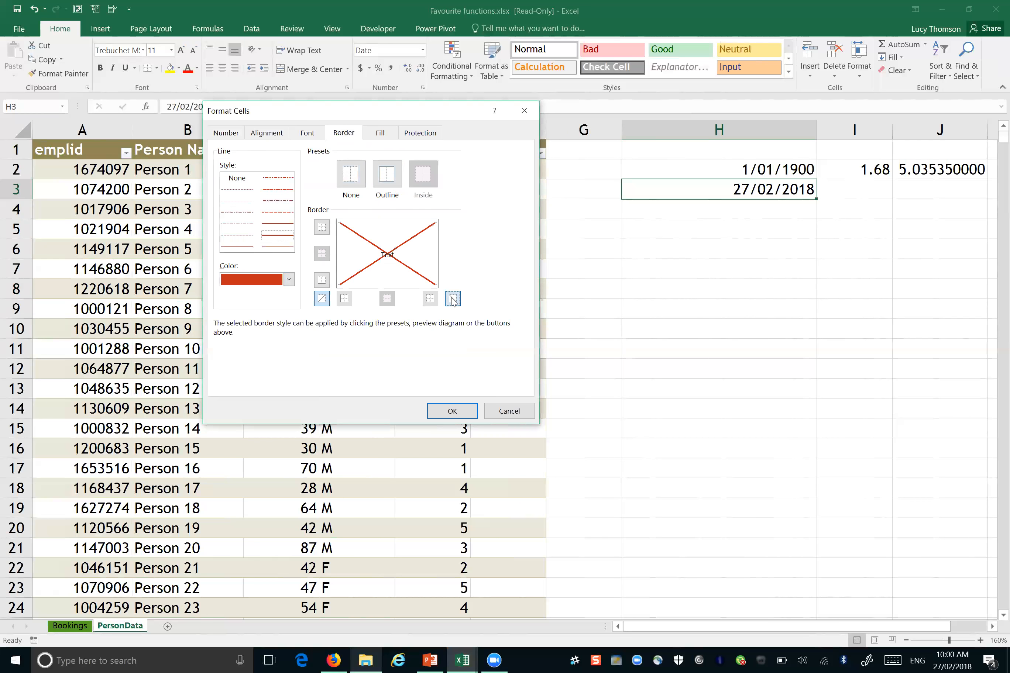
left_click(435, 410)
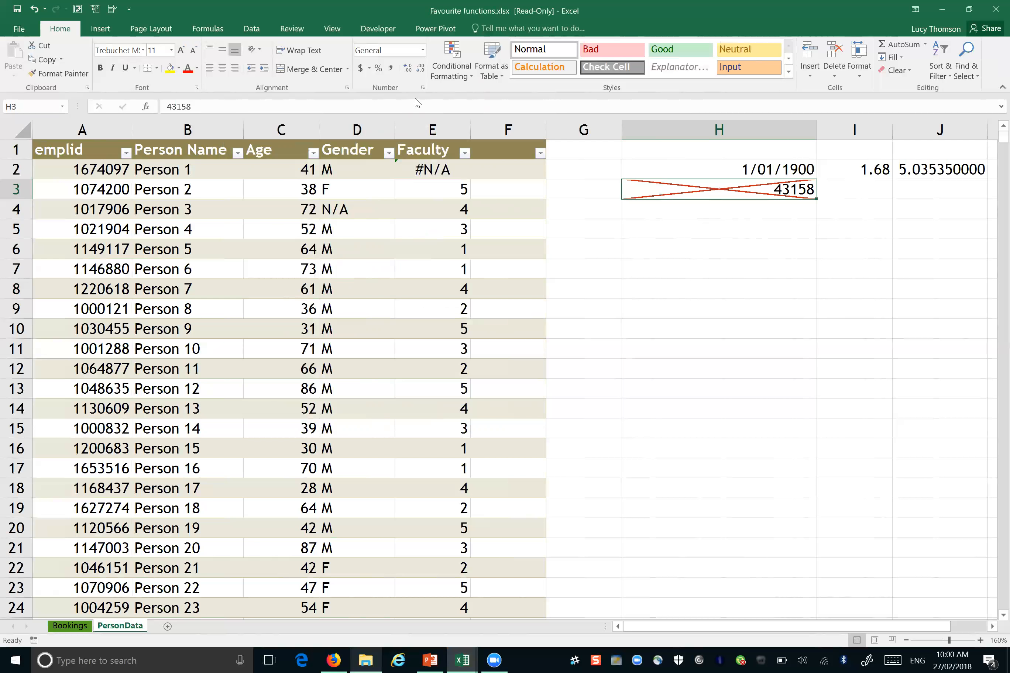
Step: Fill H3 with a two-colour white and green gradient, using Diagonal down shading and the variant with the green centre band
left_click(423, 88)
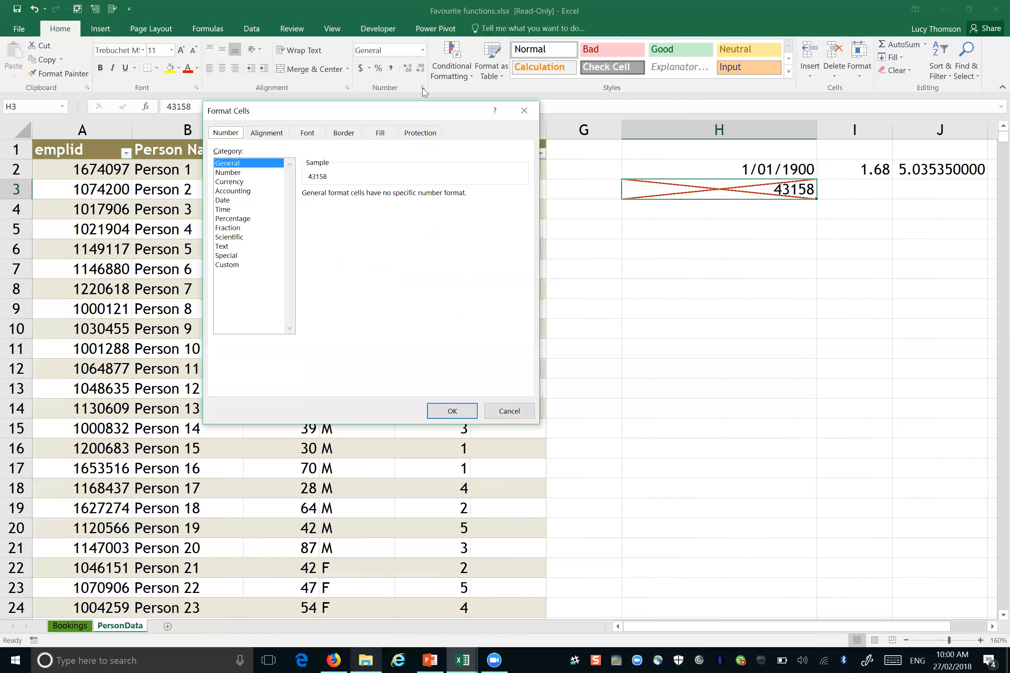
left_click(343, 133)
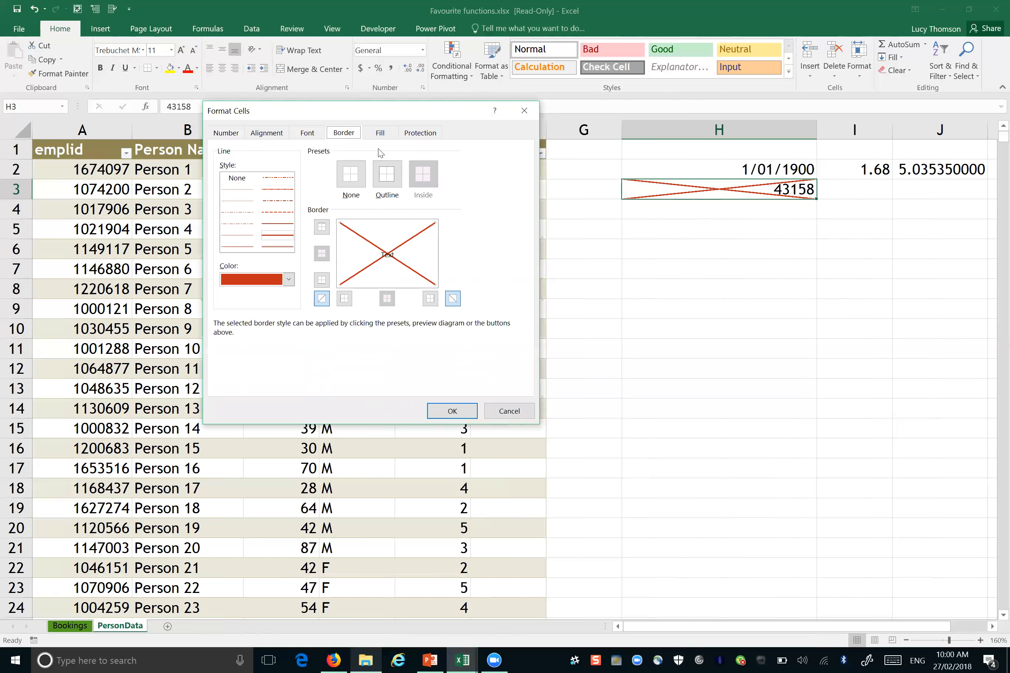
left_click(380, 135)
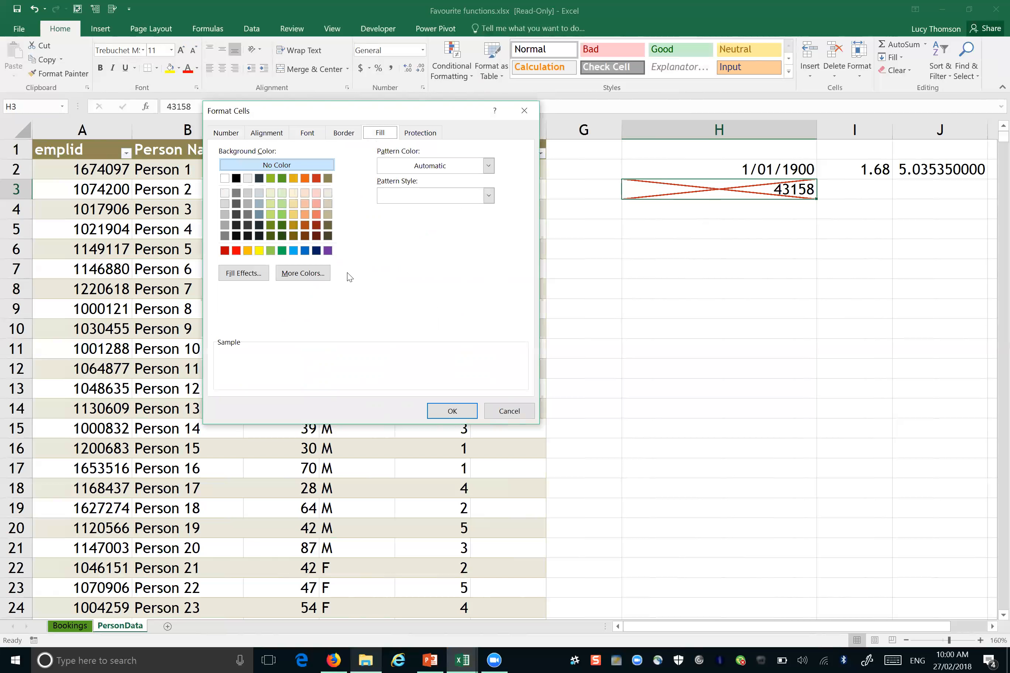
left_click(253, 274)
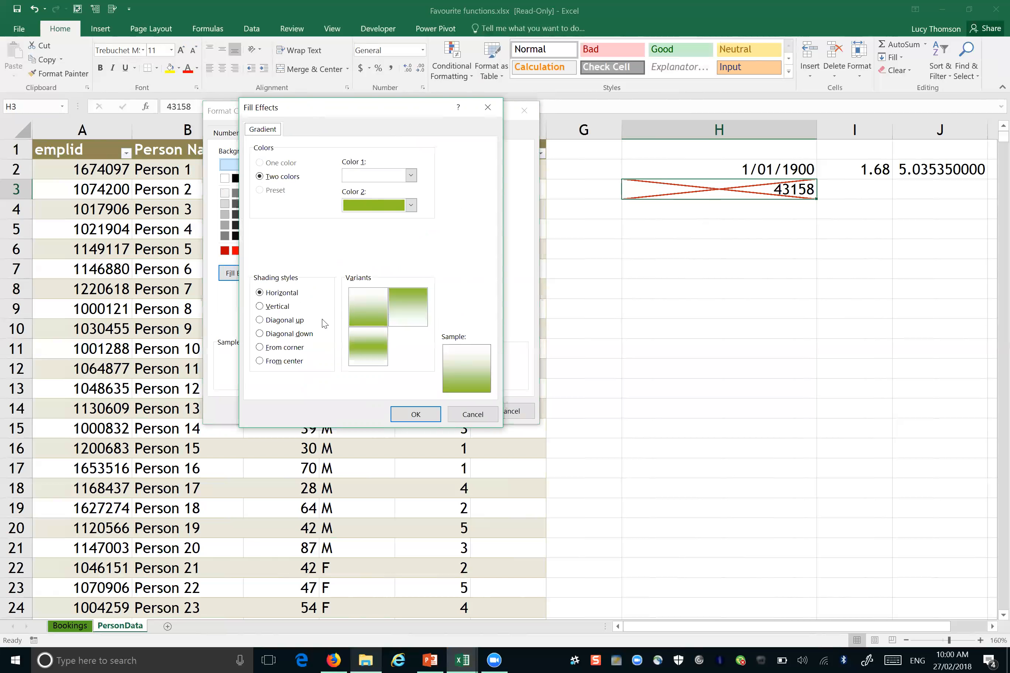
left_click(260, 334)
left_click(361, 350)
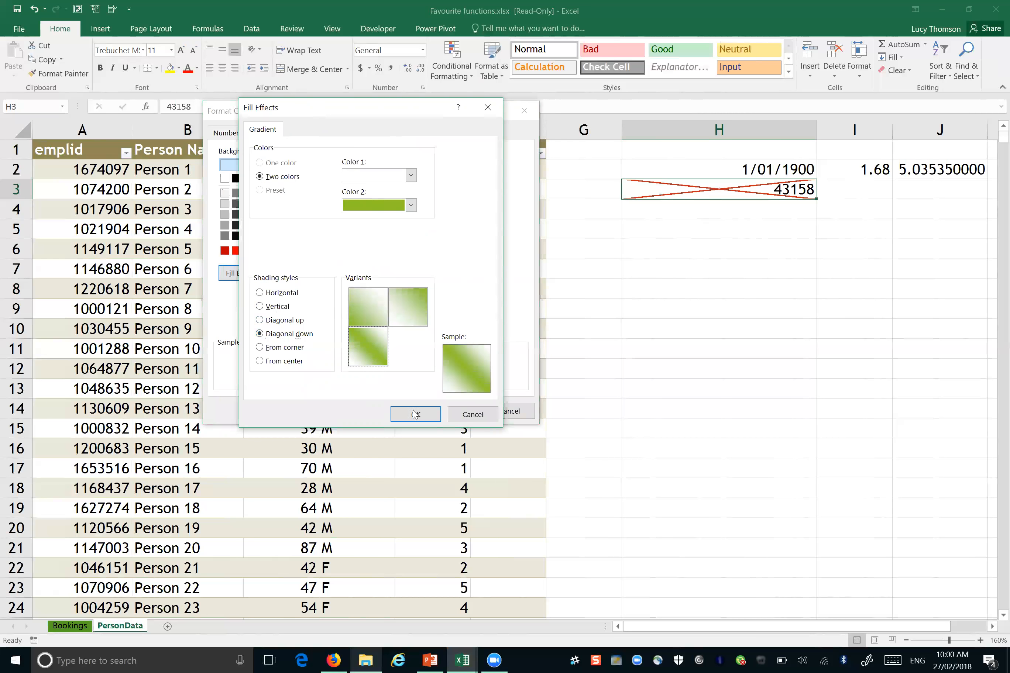
left_click(416, 415)
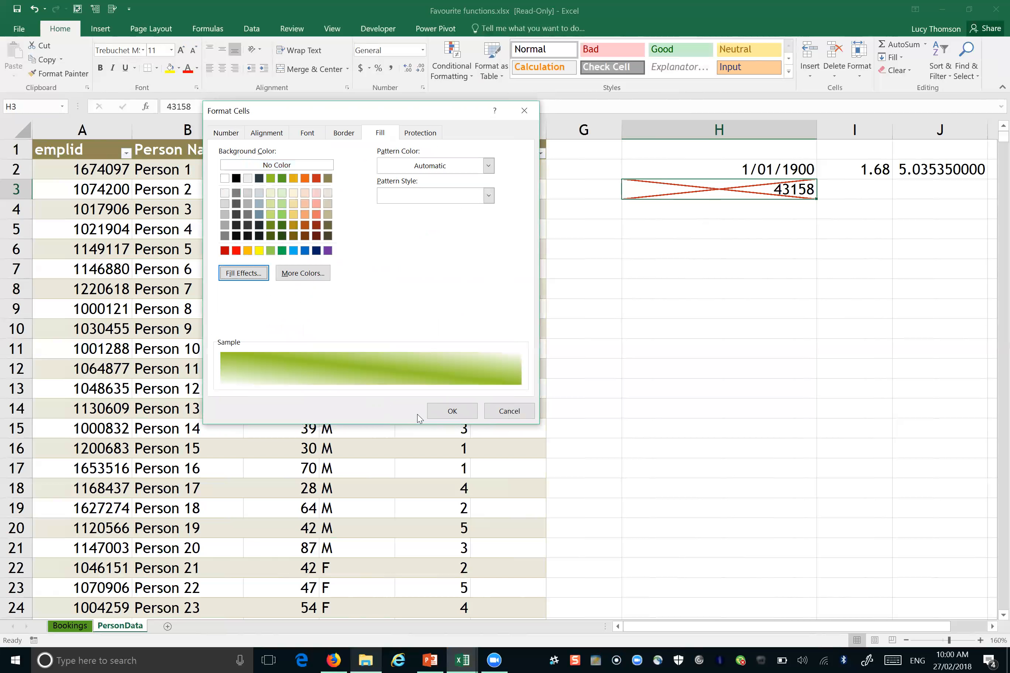
left_click(456, 409)
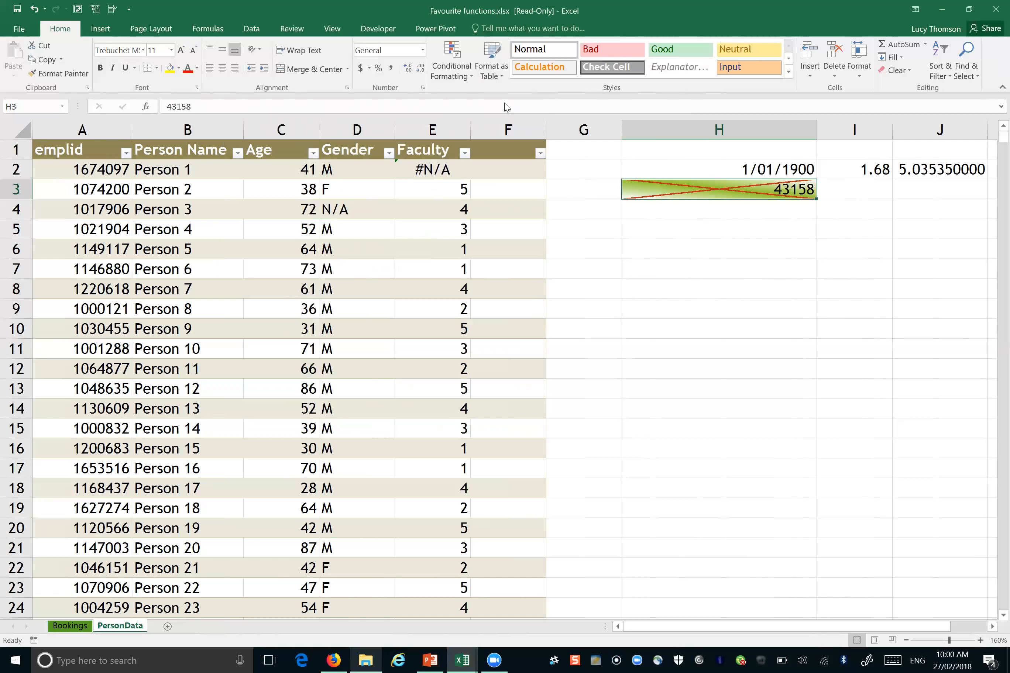
Step: Check the cell protection options for H3 and close the format settings without changing them
left_click(421, 88)
left_click(427, 134)
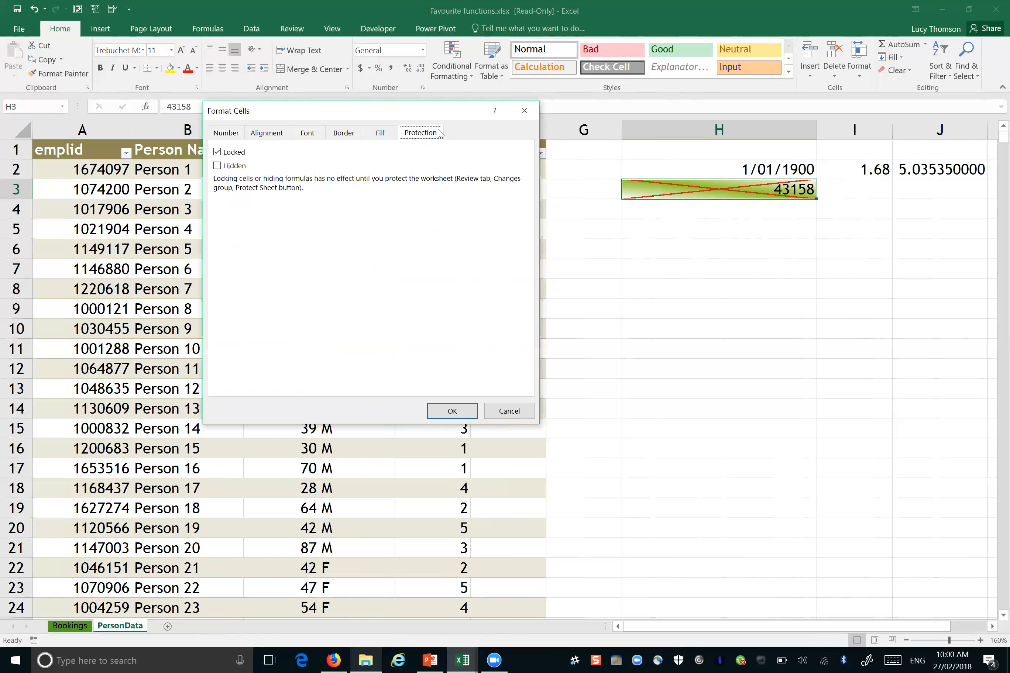
left_click(524, 111)
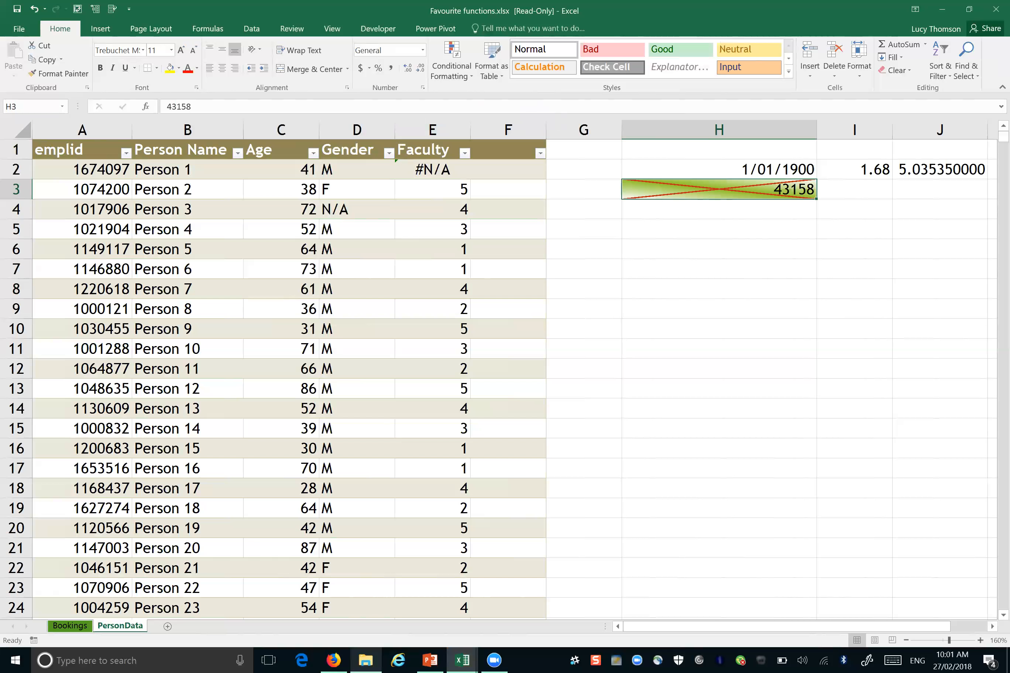
Step: Reset H3 to the Normal cell style and format its value as Short Date
left_click(538, 52)
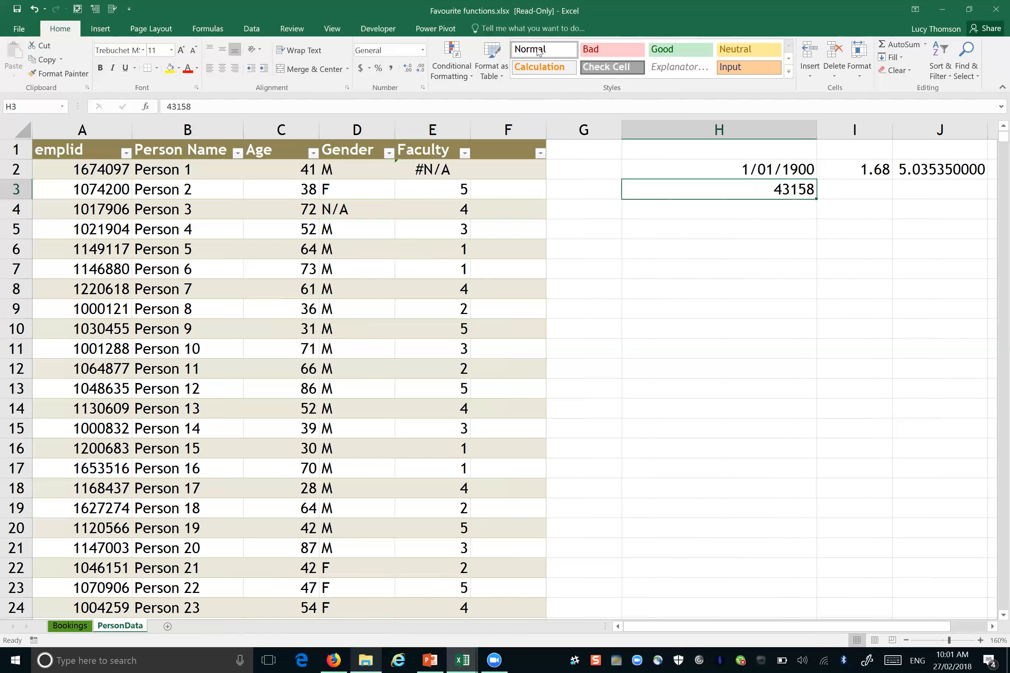
left_click(422, 51)
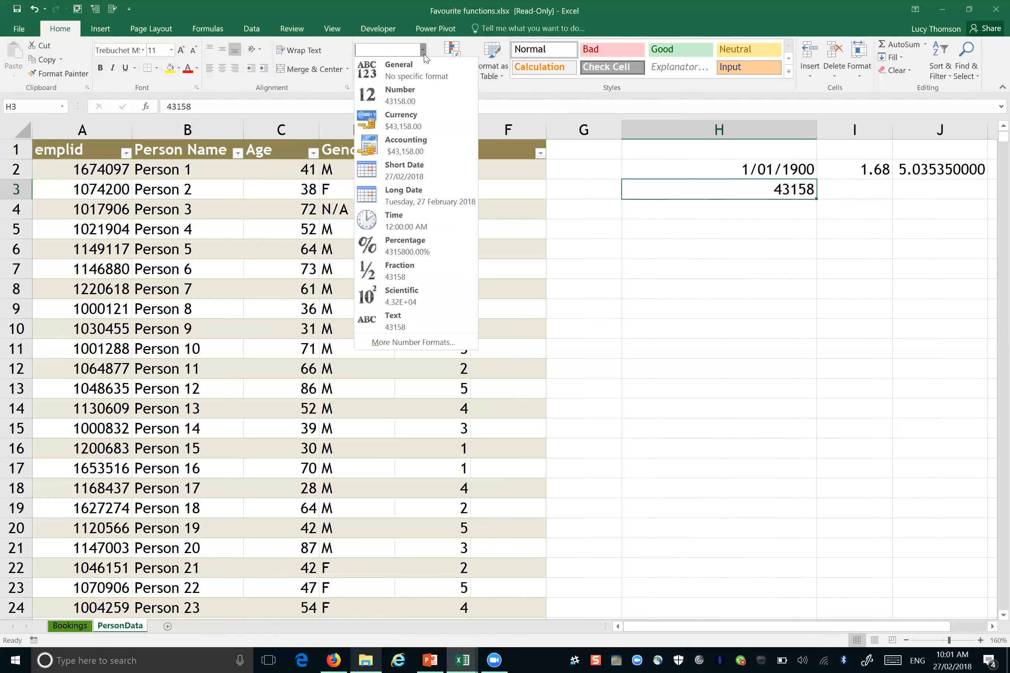
left_click(411, 167)
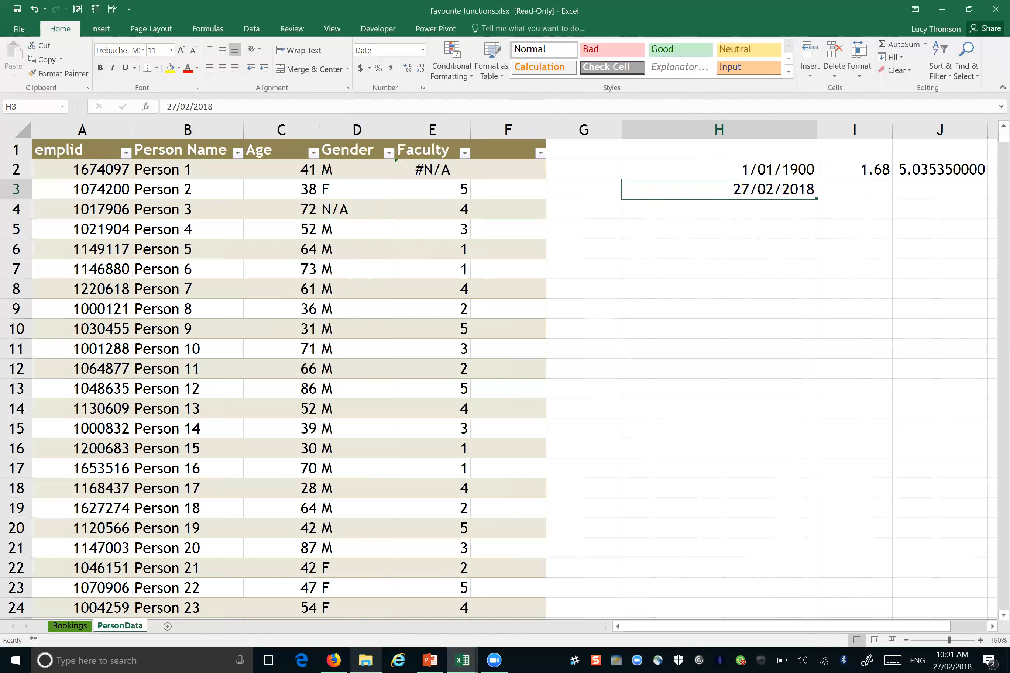
left_click(496, 79)
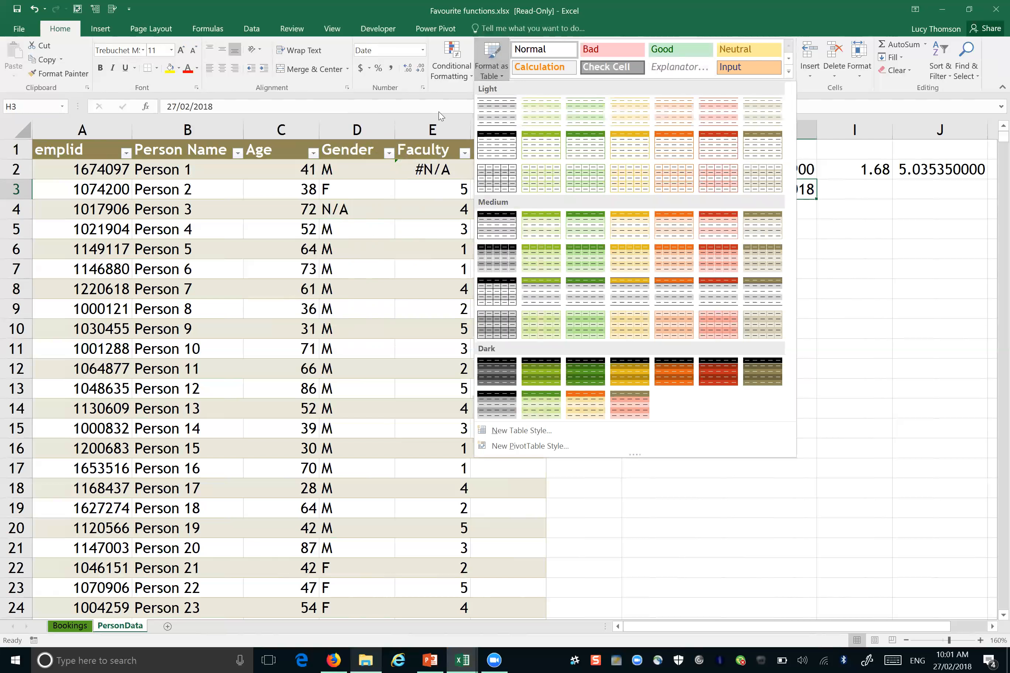
left_click(888, 178)
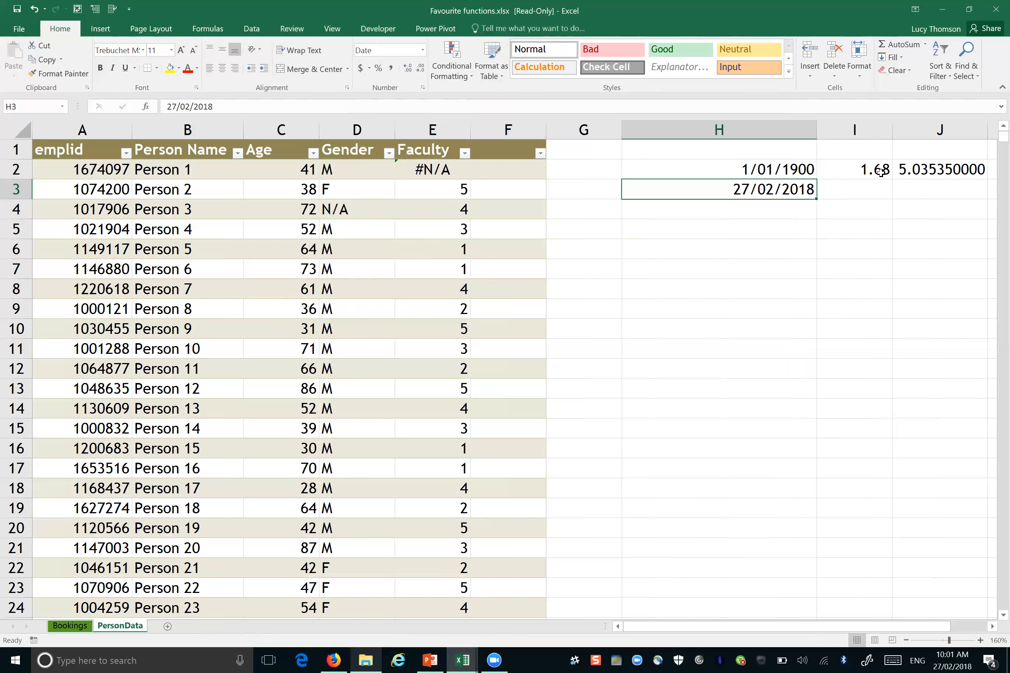
Step: Review the number, alignment, font, border and fill categories of the cell format settings for H3
left_click(197, 88)
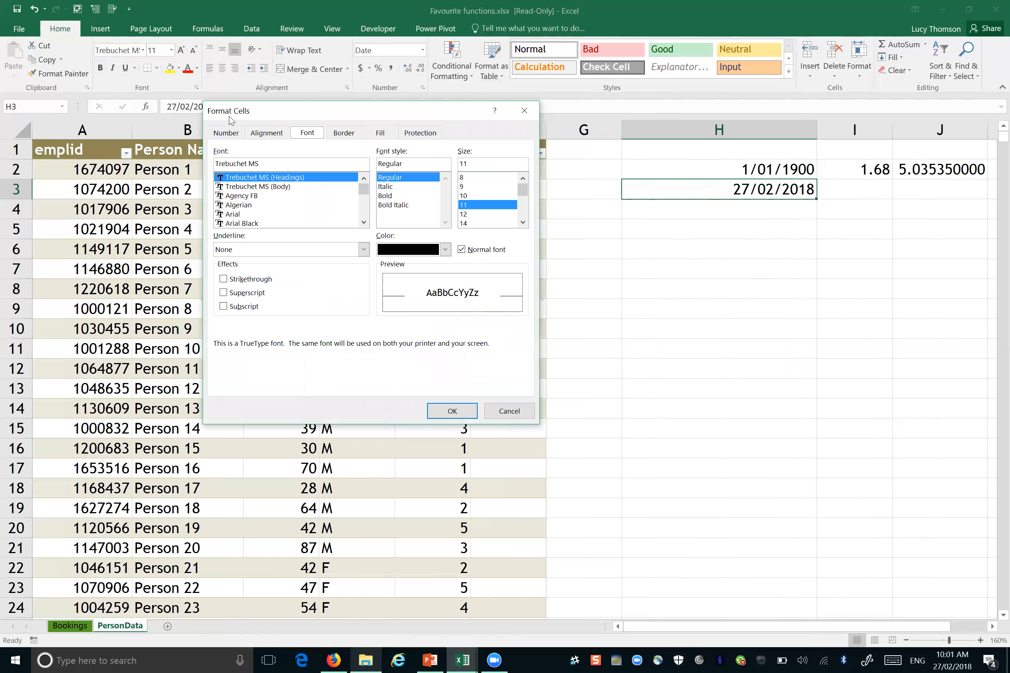
left_click(226, 133)
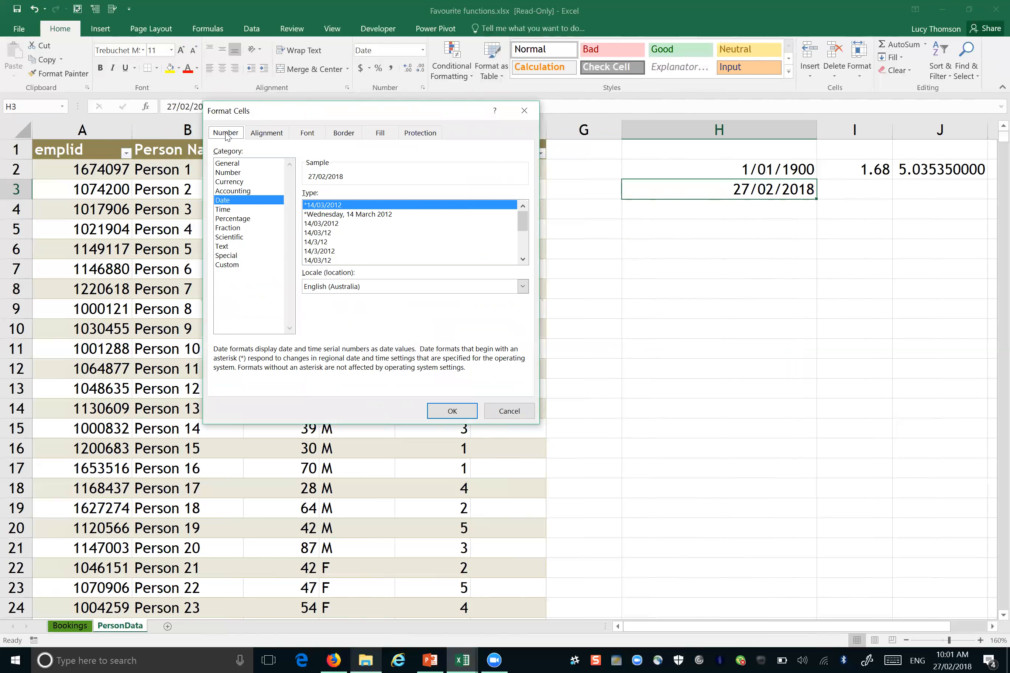
left_click(266, 133)
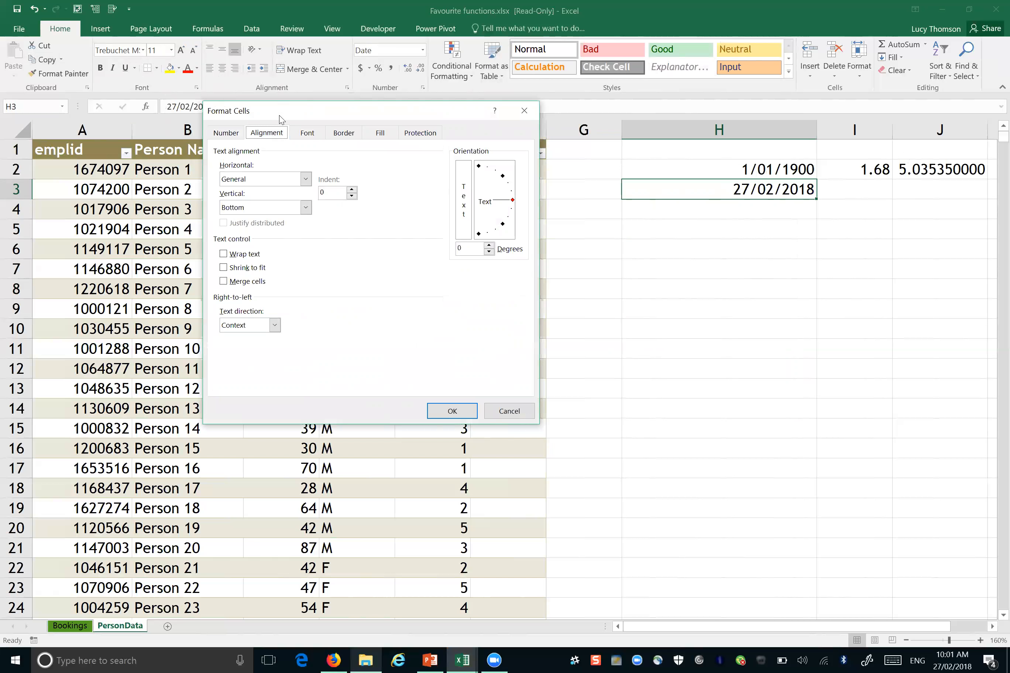
left_click(309, 133)
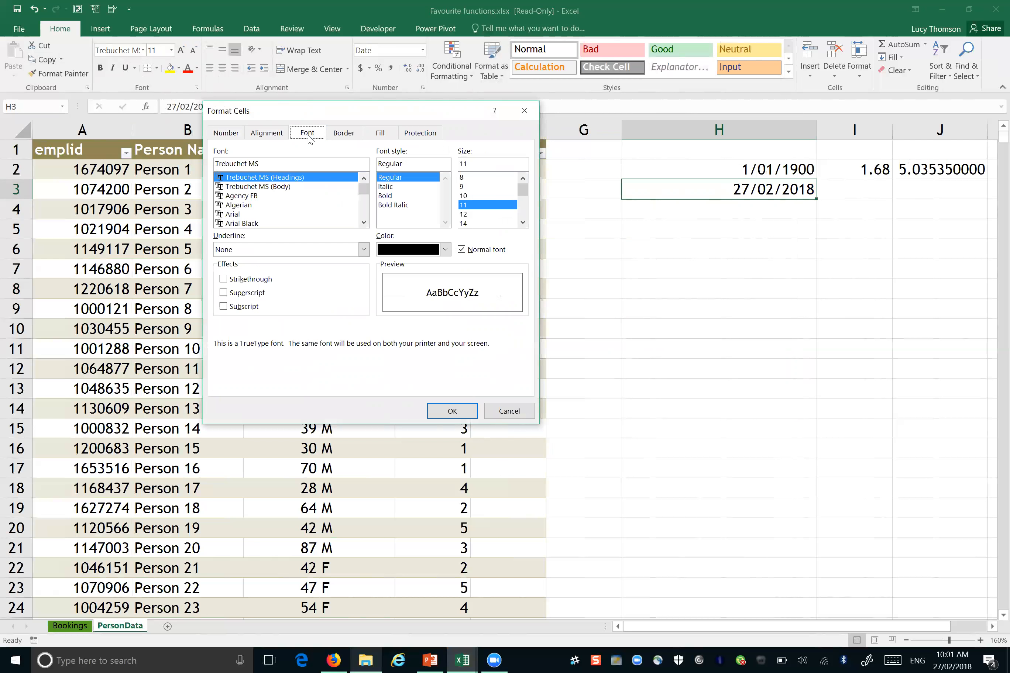
left_click(344, 134)
left_click(380, 133)
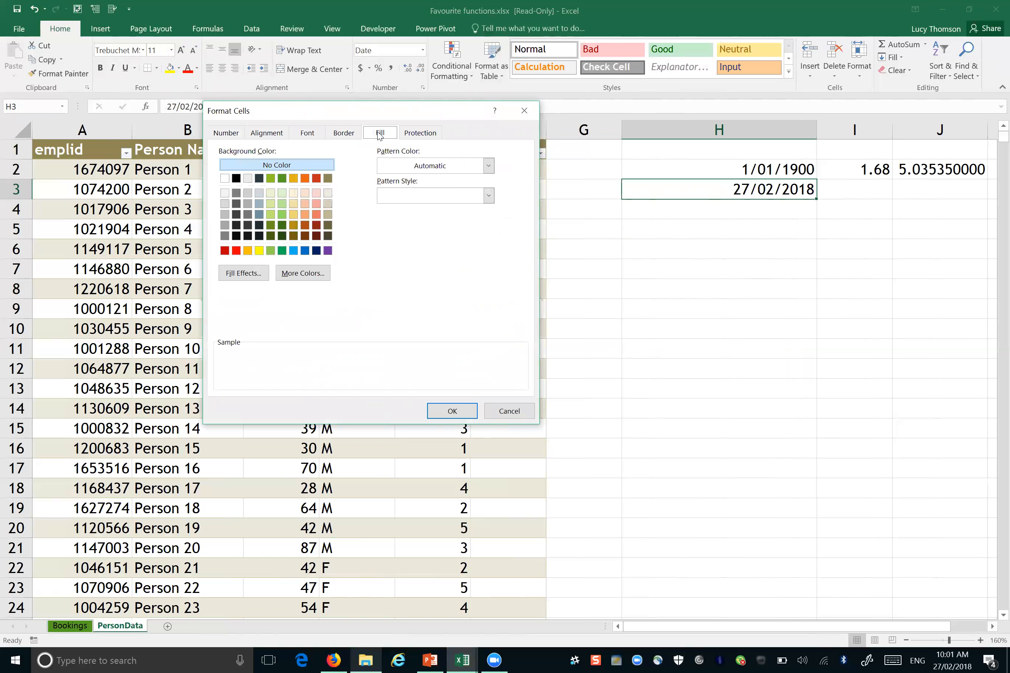
Step: Examine the horizontal text alignment options for H3 and close the format settings without applying any
left_click(263, 133)
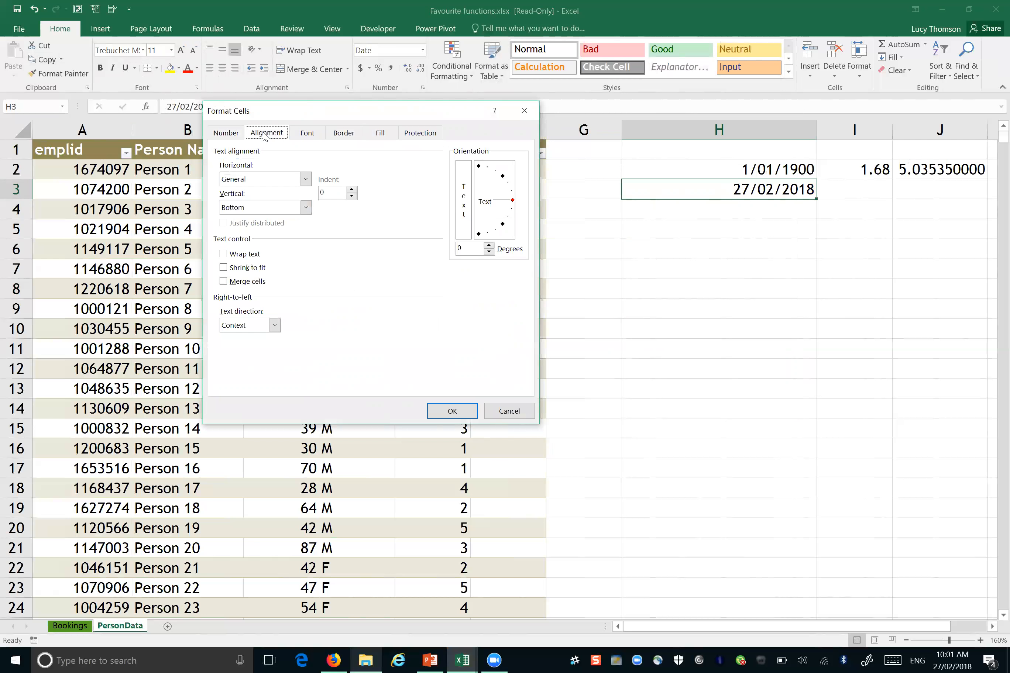
left_click(307, 179)
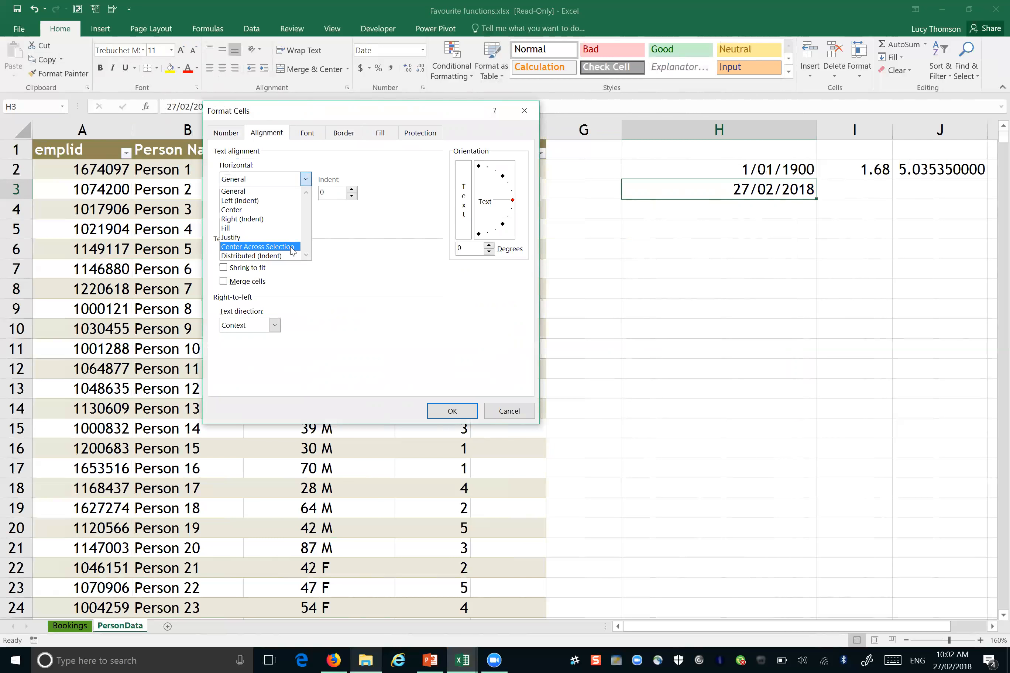
key("Up")
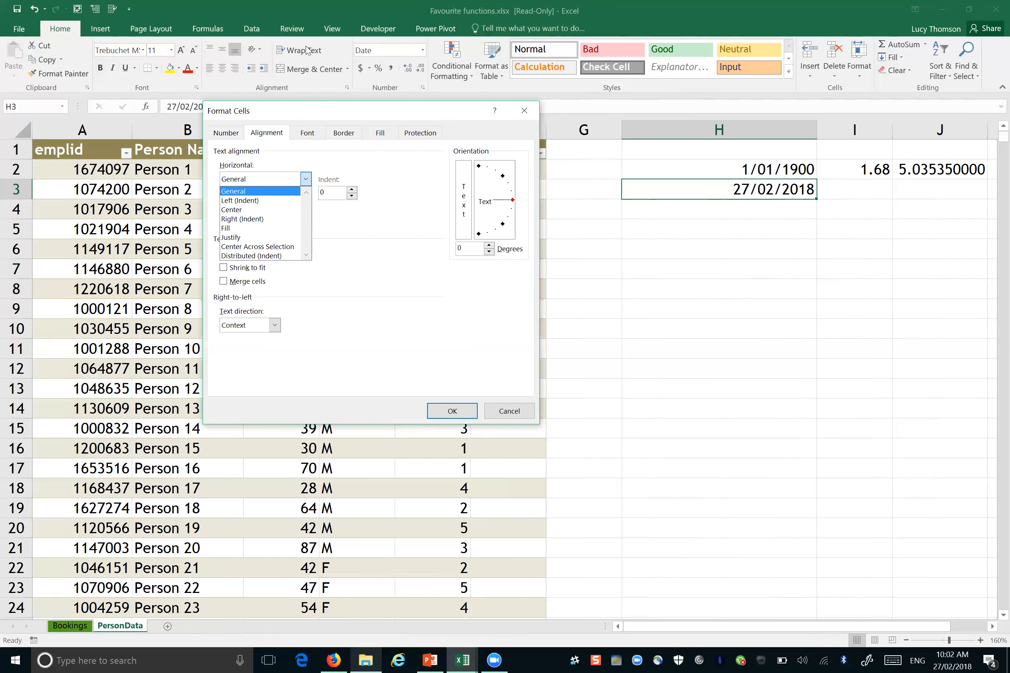
key("Down")
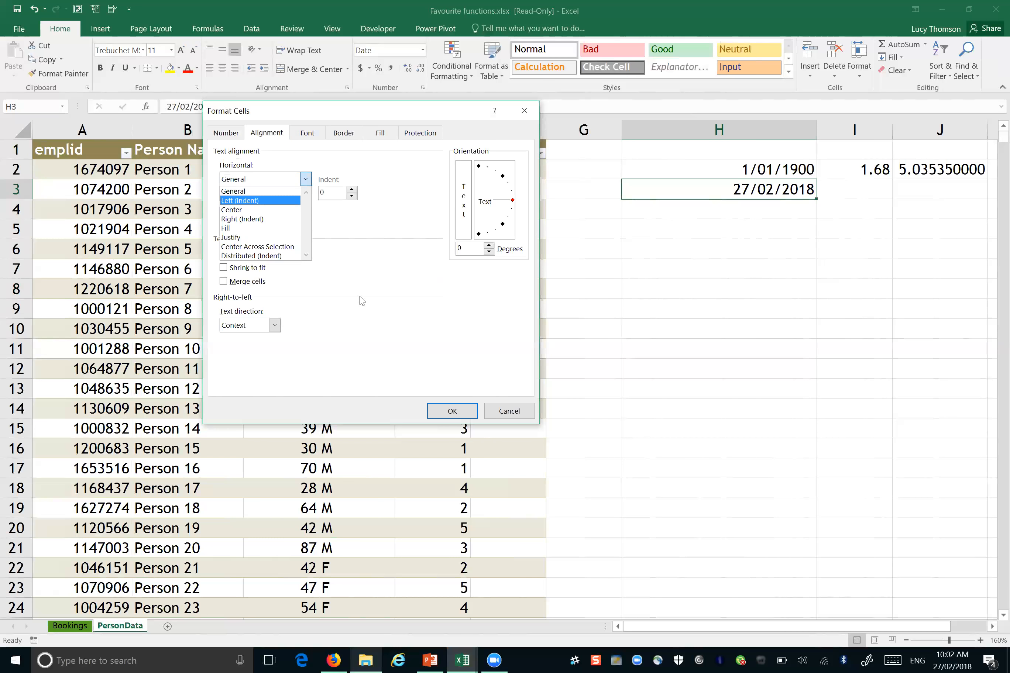
left_click(509, 412)
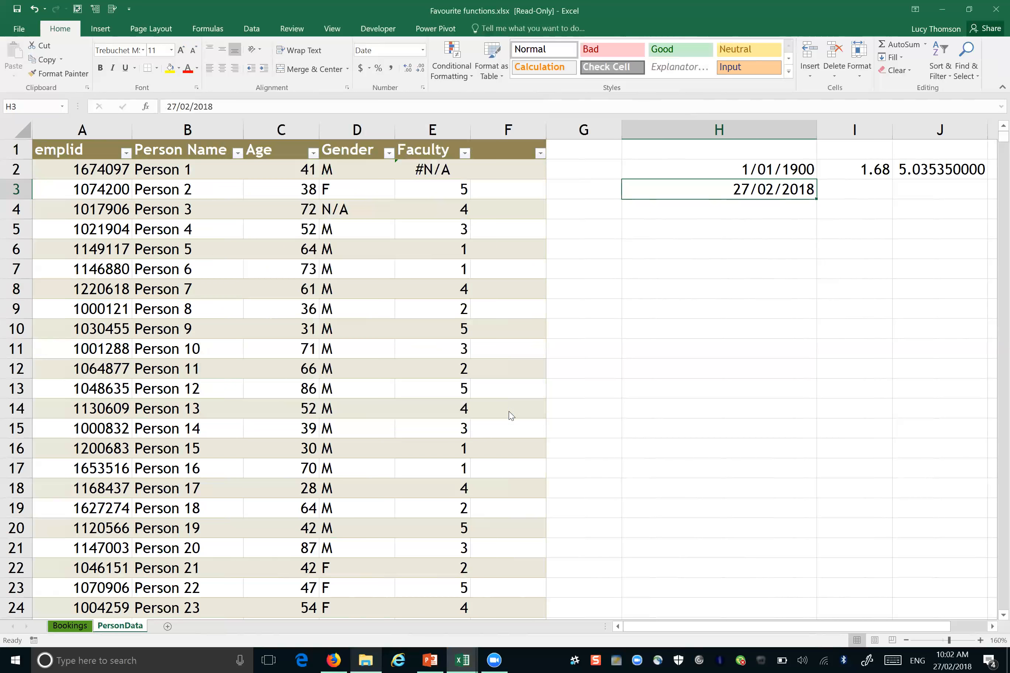